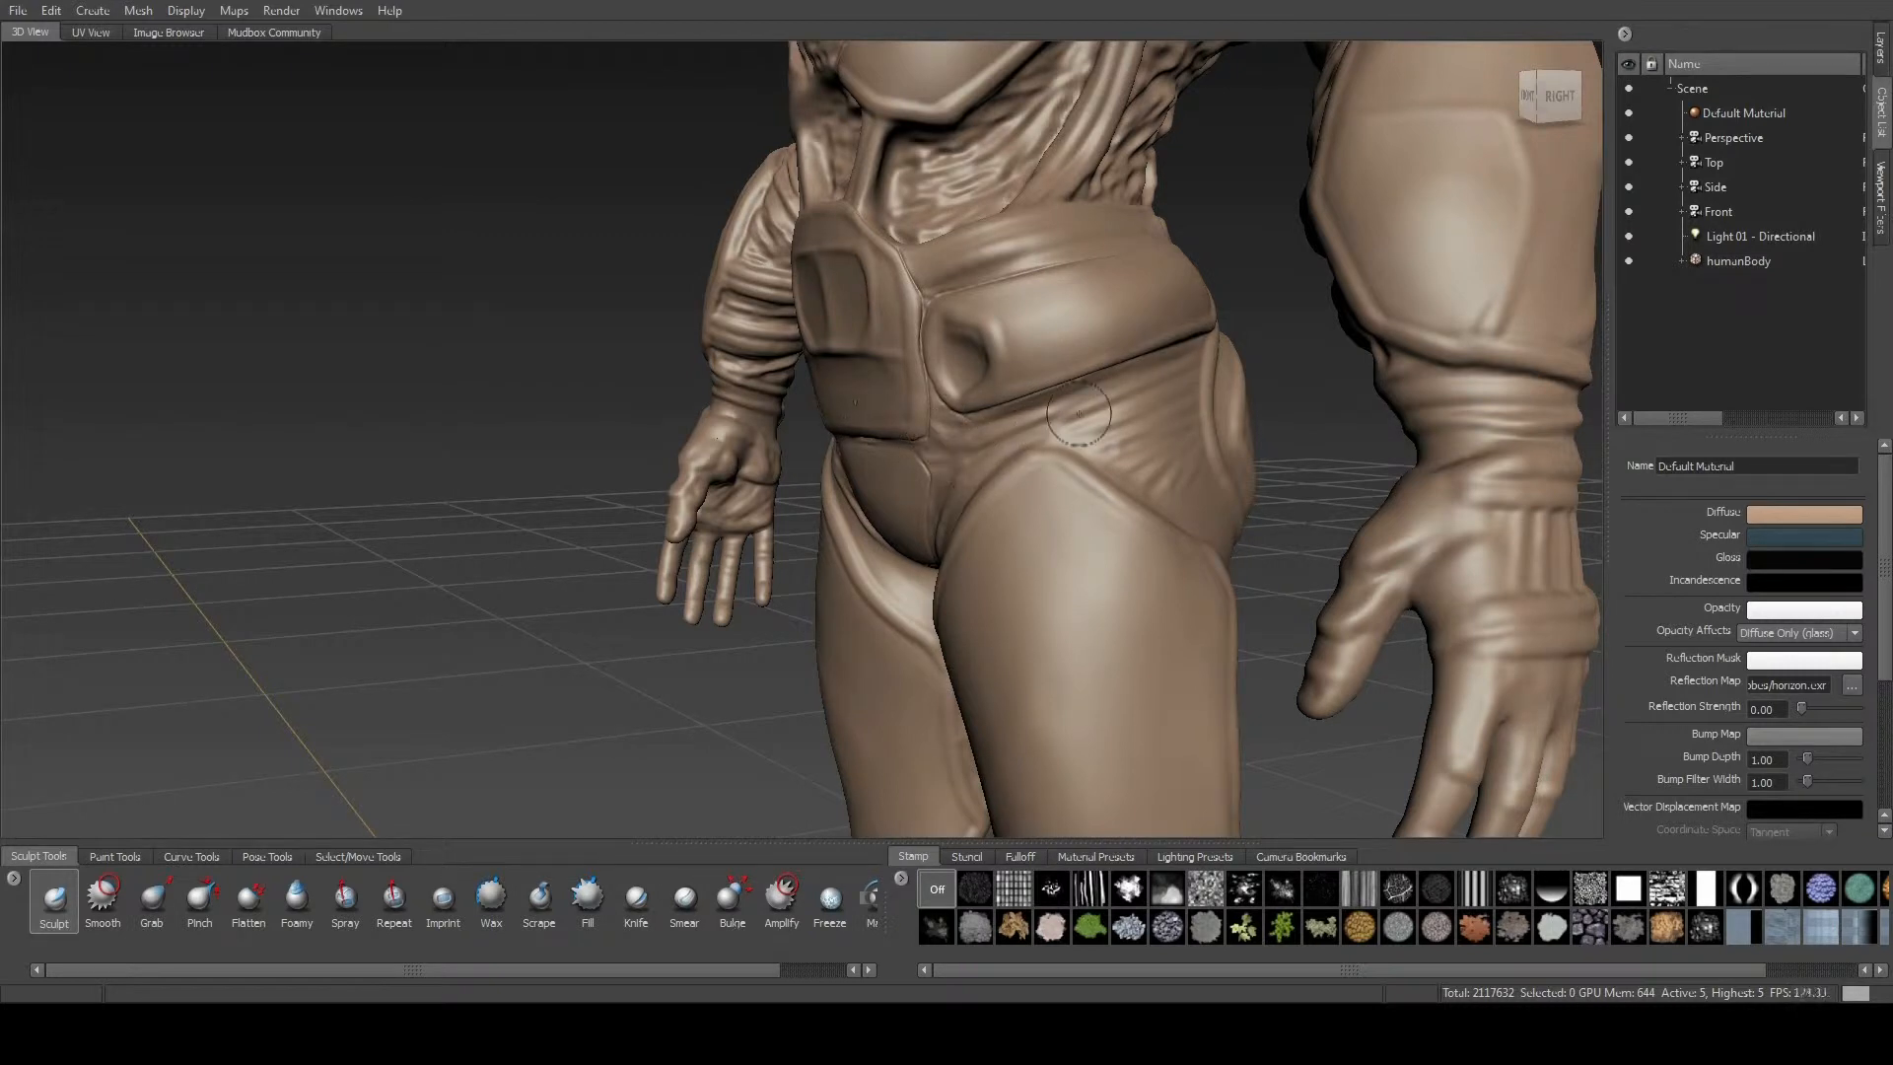
Sculpt fabric wrinkles across the hip area between the belt and the upper thigh plate.
left_click_drag(1192, 437, 1044, 407, "alt")
mouse_move(938, 509)
left_mouse_down()
mouse_move(893, 567)
mouse_move(877, 552)
left_mouse_up()
mouse_move(956, 456)
left_mouse_down()
mouse_move(838, 532)
mouse_move(824, 465)
left_mouse_up()
left_click_drag(927, 400, 864, 460)
mouse_move(955, 363)
left_mouse_down()
mouse_move(854, 422)
mouse_move(818, 389)
mouse_move(874, 375)
left_mouse_up()
left_click_drag(1025, 394, 986, 463)
mouse_move(996, 350)
left_mouse_down()
mouse_move(927, 463)
mouse_move(949, 395)
mouse_move(956, 545)
mouse_move(839, 527)
mouse_move(922, 577)
mouse_move(798, 481)
mouse_move(853, 547)
mouse_move(942, 582)
mouse_move(859, 517)
mouse_move(917, 375)
mouse_move(887, 414)
mouse_move(819, 395)
mouse_move(941, 373)
mouse_move(690, 523)
mouse_move(683, 596)
mouse_move(780, 611)
mouse_move(693, 475)
mouse_move(813, 550)
left_mouse_up()
Sculpt wrinkled fabric on the rear side of the hip and beneath the buttock plates, down to the upper thigh.
left_click_drag(1230, 484, 964, 459, "alt")
mouse_move(586, 518)
left_mouse_down()
mouse_move(680, 518)
mouse_move(592, 517)
mouse_move(765, 478)
mouse_move(592, 541)
mouse_move(540, 513)
mouse_move(549, 551)
mouse_move(488, 547)
mouse_move(485, 513)
mouse_move(609, 536)
mouse_move(559, 576)
left_mouse_up()
mouse_move(683, 526)
left_mouse_down()
mouse_move(730, 523)
mouse_move(598, 537)
left_mouse_up()
mouse_move(744, 521)
left_mouse_down()
mouse_move(756, 503)
mouse_move(552, 515)
mouse_move(621, 527)
mouse_move(727, 431)
mouse_move(726, 406)
mouse_move(735, 468)
mouse_move(659, 725)
left_mouse_up()
Carve the lower recess on the back of the thigh and add wrinkles inside both recessed panels.
mouse_move(676, 651)
left_mouse_down()
mouse_move(794, 654)
mouse_move(685, 653)
left_mouse_up()
mouse_move(651, 731)
left_mouse_down()
mouse_move(800, 740)
mouse_move(794, 660)
mouse_move(792, 710)
mouse_move(691, 666)
mouse_move(770, 710)
mouse_move(680, 730)
mouse_move(765, 708)
mouse_move(690, 675)
mouse_move(784, 720)
mouse_move(665, 680)
mouse_move(776, 668)
left_mouse_up()
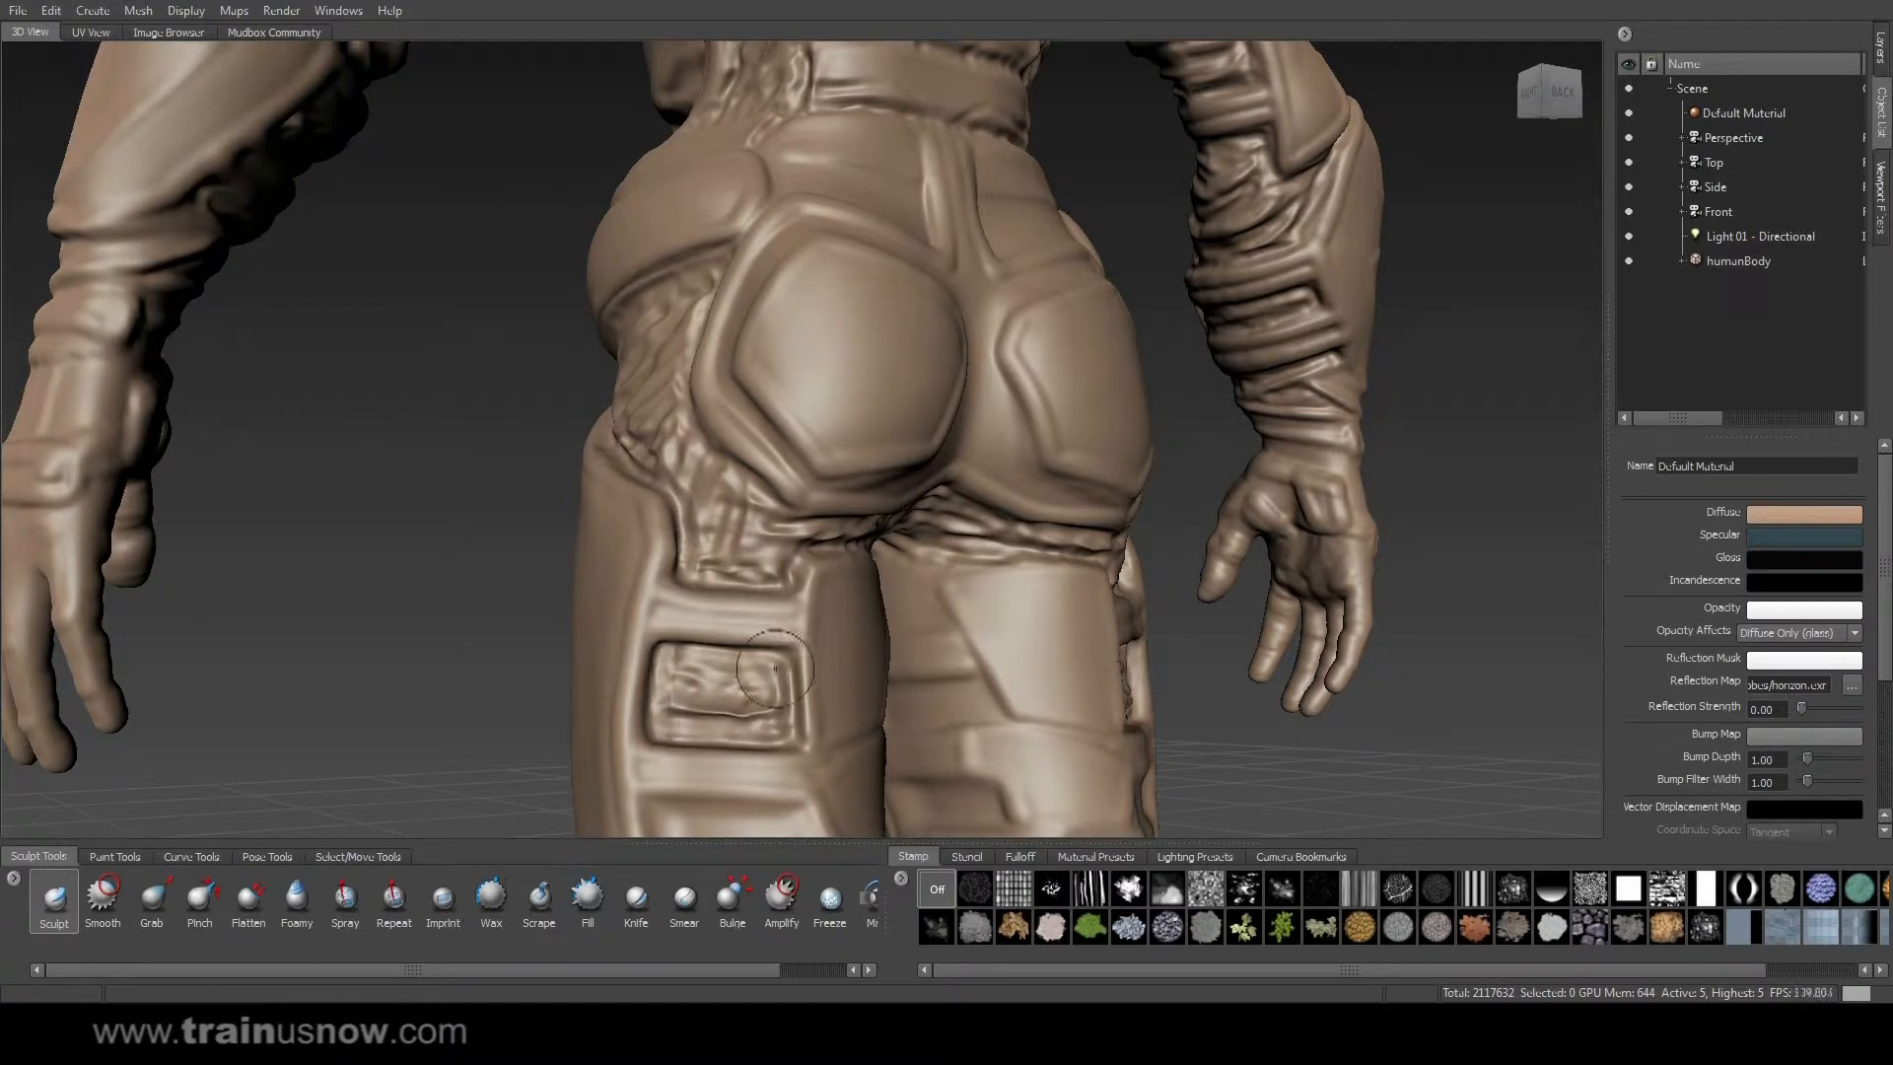
right_click_drag(775, 669, 716, 691, "alt")
middle_click_drag(776, 750, 775, 414, "alt")
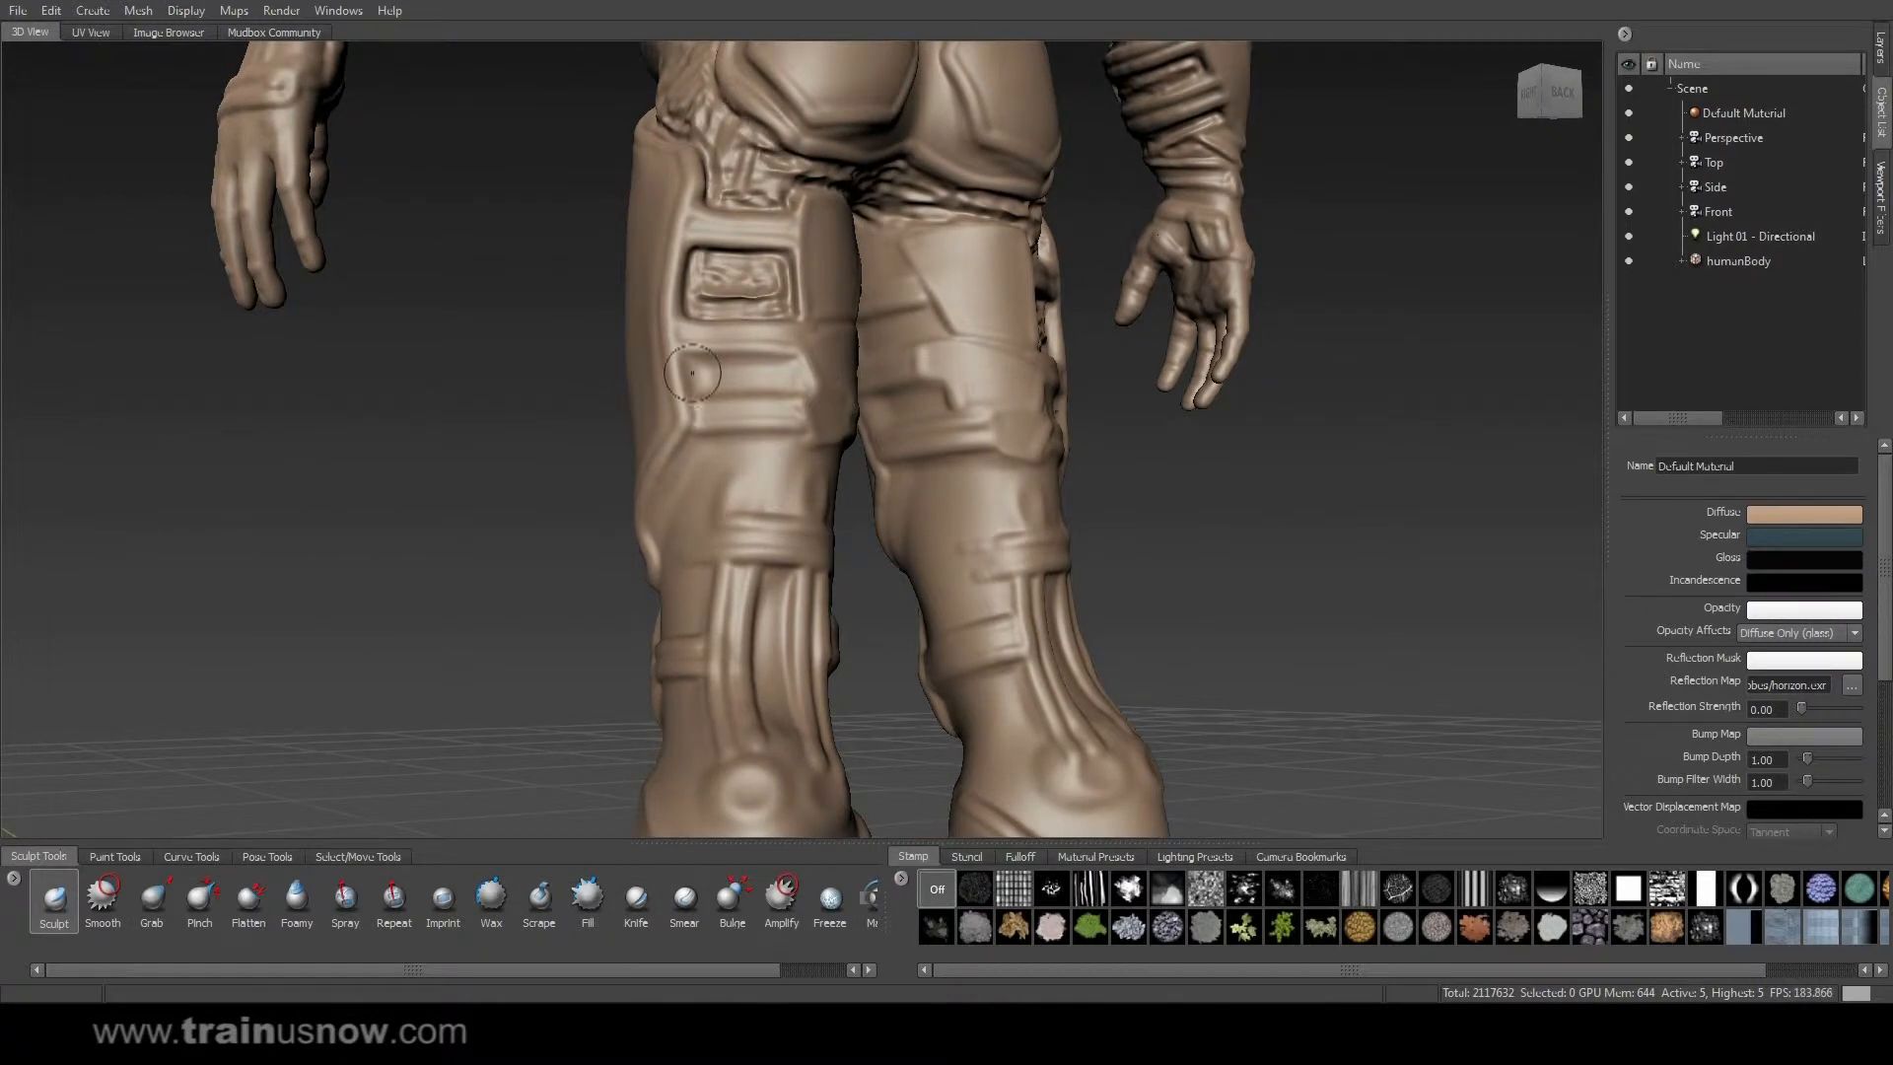
mouse_move(693, 362)
left_mouse_down()
mouse_move(750, 361)
mouse_move(721, 358)
left_mouse_up()
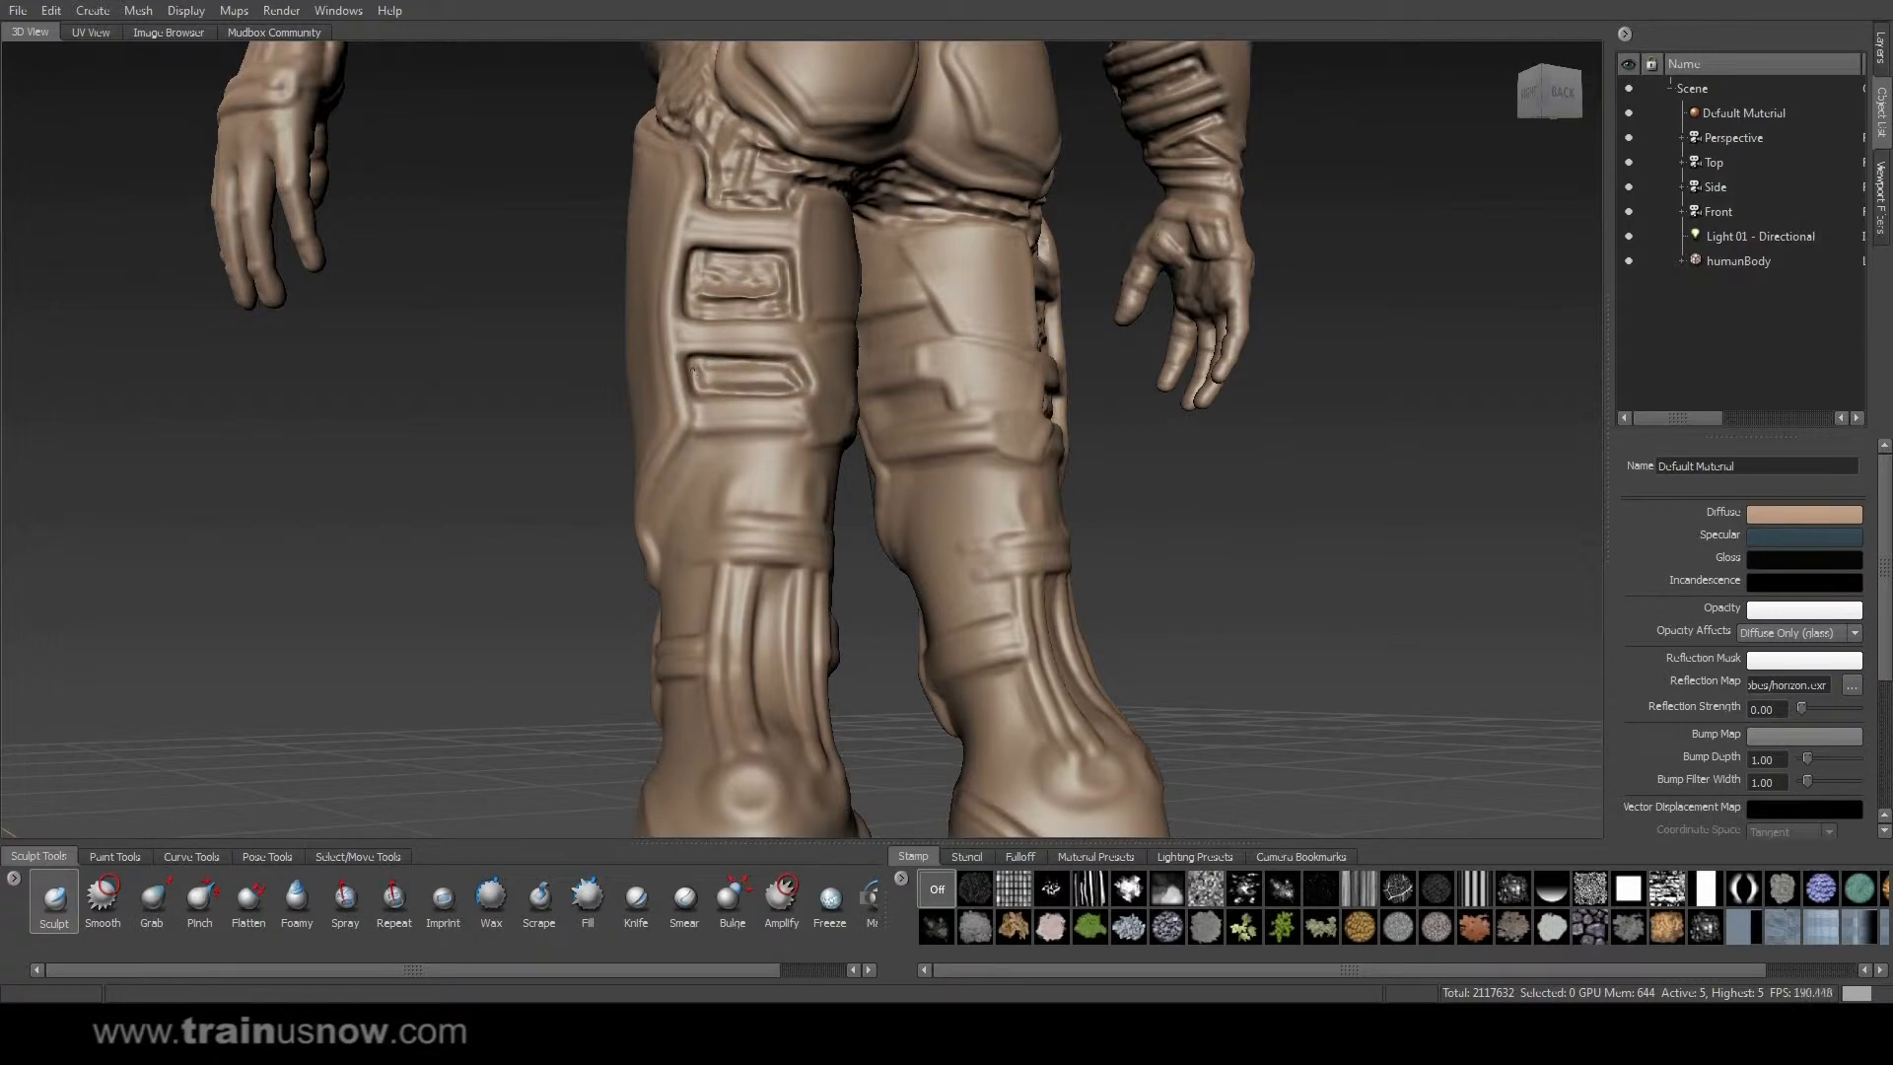
left_click_drag(761, 374, 774, 380)
mouse_move(754, 296)
left_mouse_down("shift")
mouse_move(702, 295)
mouse_move(759, 285)
mouse_move(753, 300)
left_mouse_up("shift")
Carve the lower edge of the rear thigh armor and sculpt wrinkles behind the knee.
mouse_move(702, 439)
left_mouse_down("ctrl")
mouse_move(795, 437)
mouse_move(698, 440)
left_mouse_up("ctrl")
left_click_drag(692, 442, 672, 483, "ctrl")
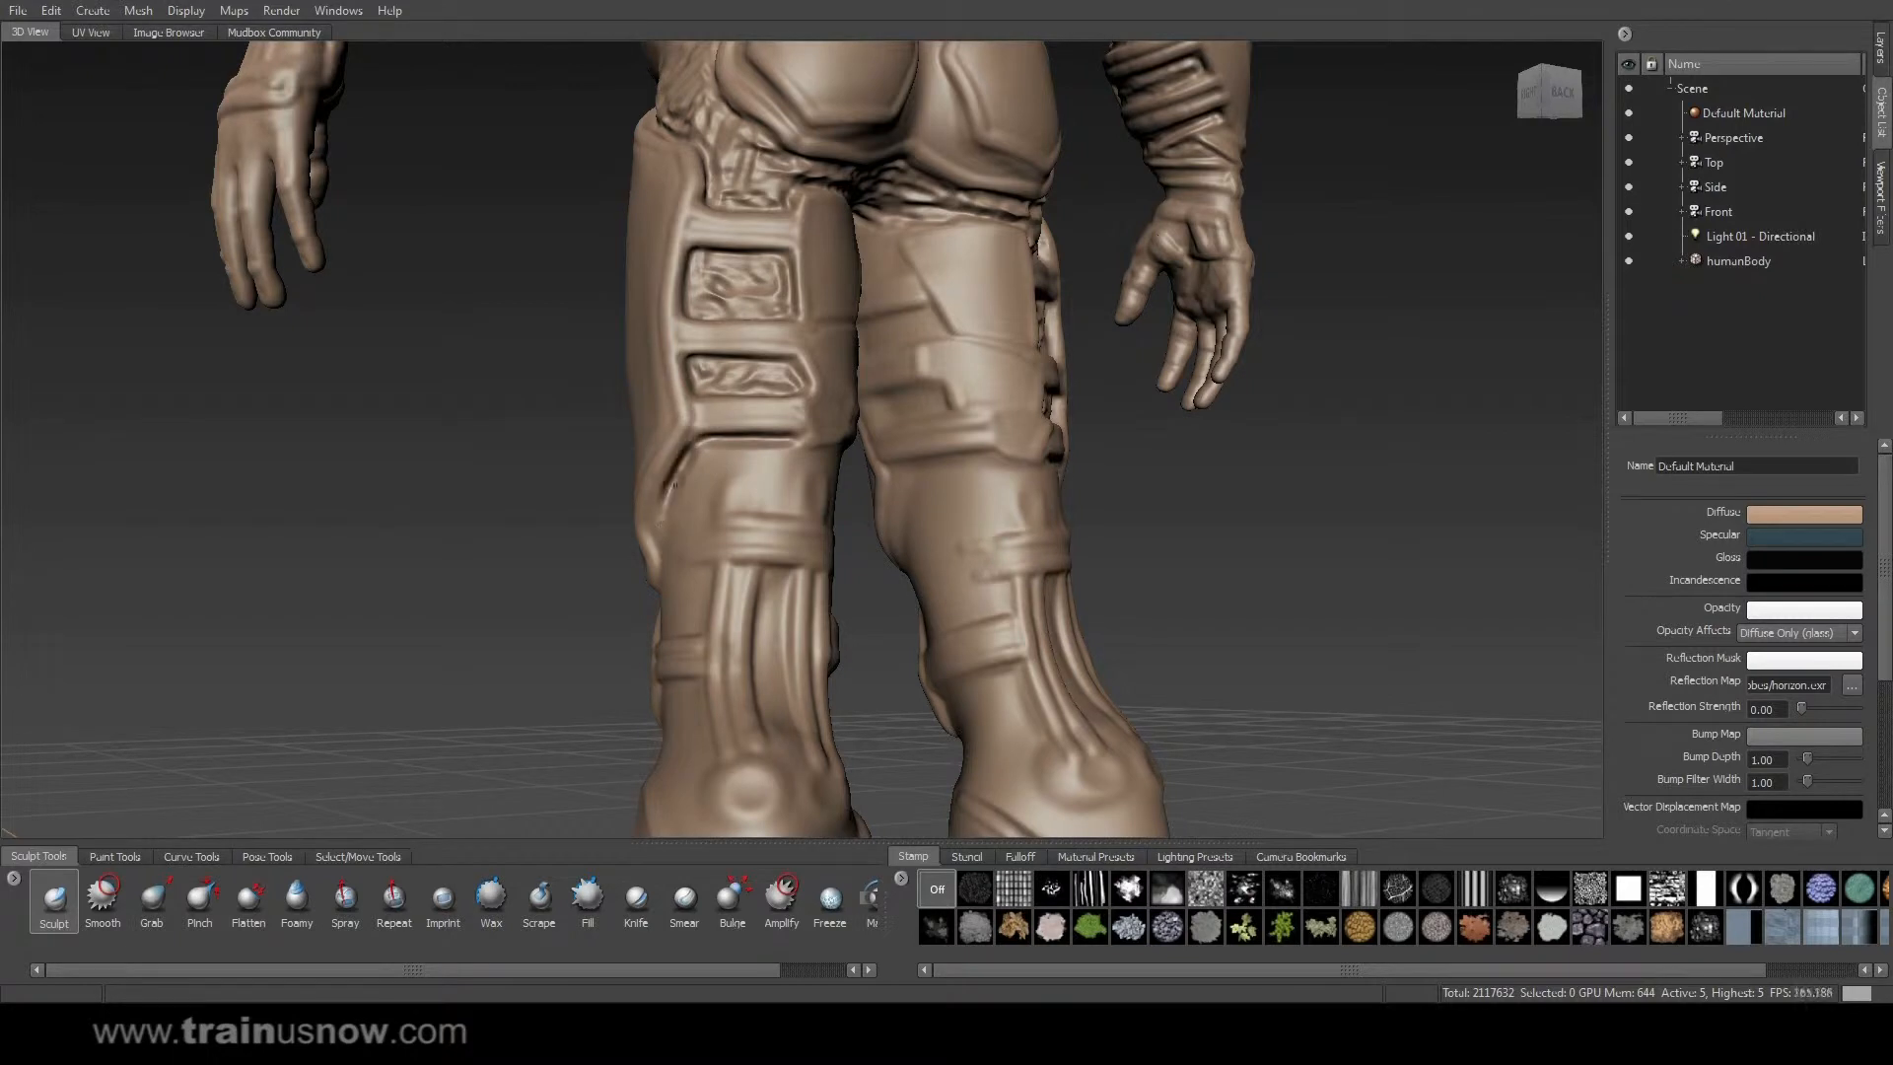
left_click_drag(738, 454, 704, 501)
mouse_move(751, 454)
left_mouse_down()
mouse_move(728, 498)
mouse_move(745, 499)
left_mouse_up()
mouse_move(785, 453)
left_mouse_down()
mouse_move(766, 501)
mouse_move(789, 510)
mouse_move(495, 498)
mouse_move(597, 473)
mouse_move(538, 498)
mouse_move(552, 532)
mouse_move(579, 521)
mouse_move(567, 564)
left_mouse_up()
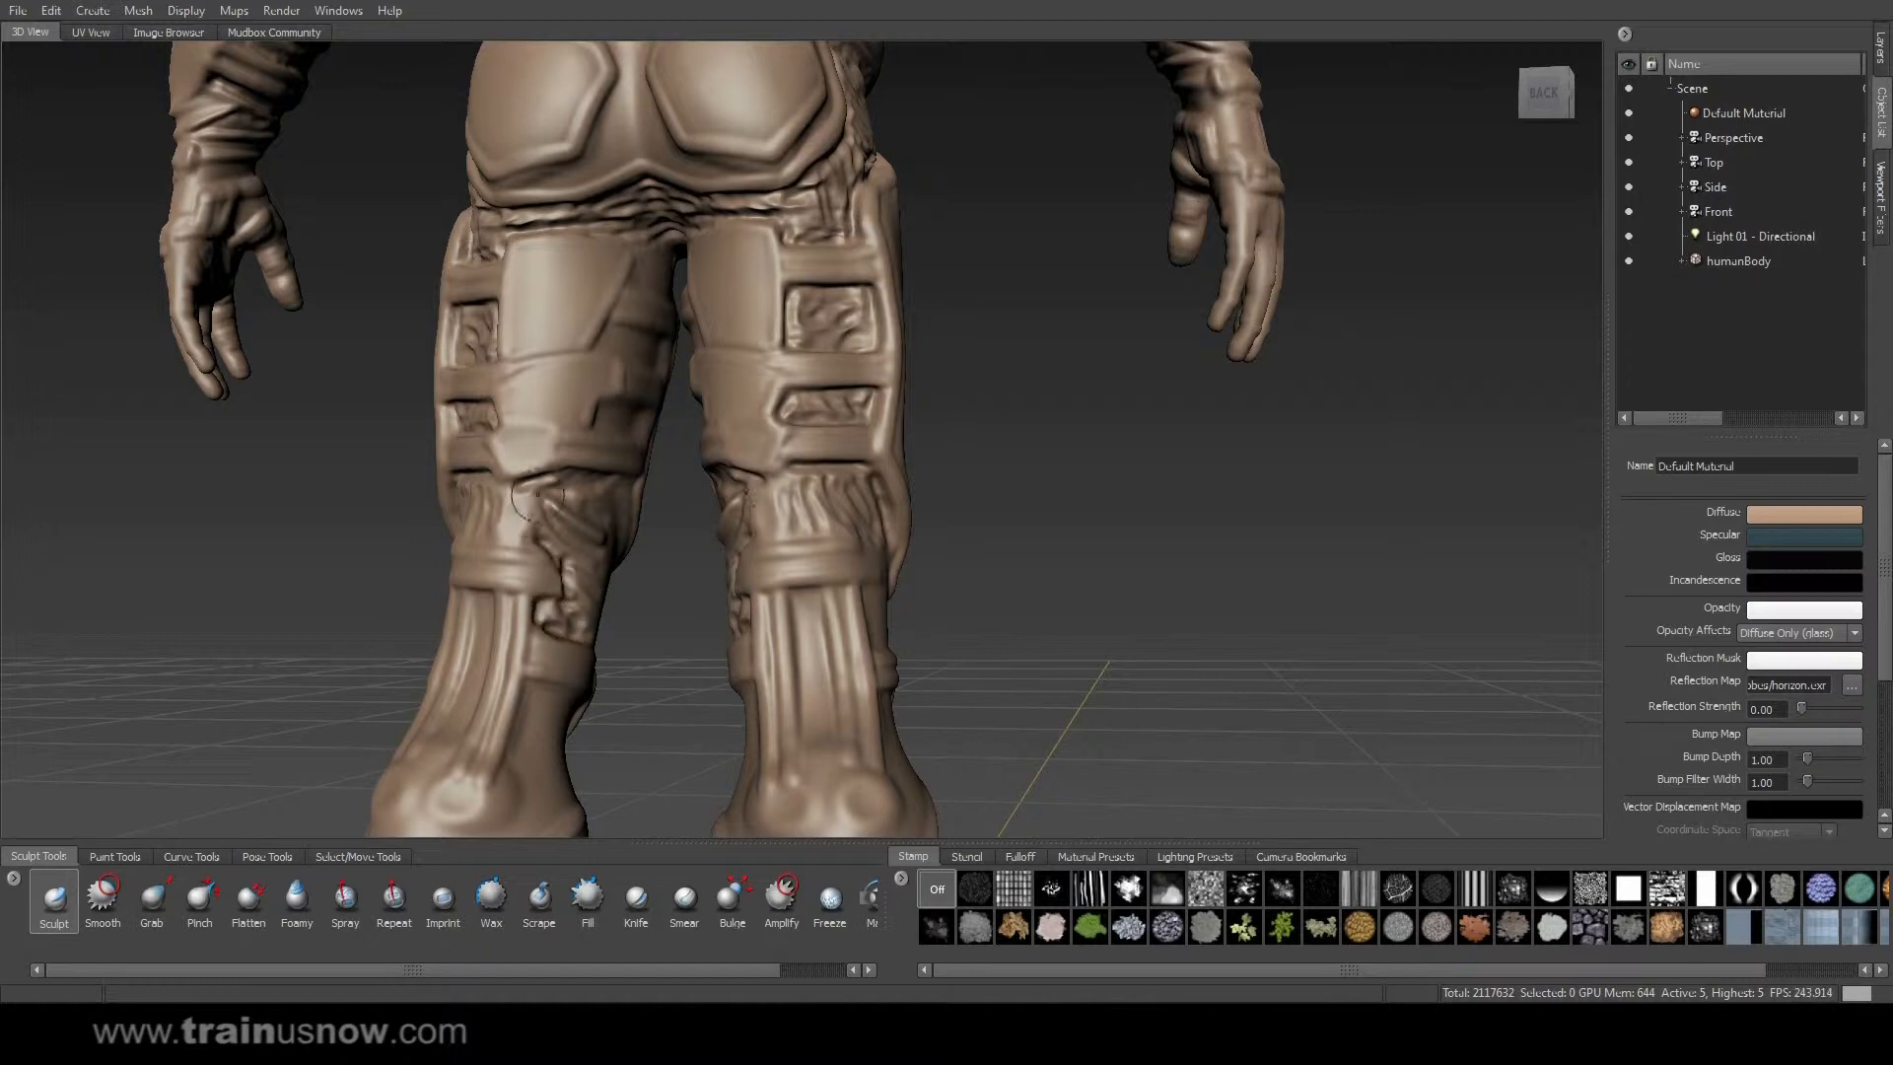
Sculpt wrinkled fabric on the outer side of the knee, below the thigh plate's edge.
mouse_move(532, 503)
left_mouse_down("alt")
mouse_move(743, 517)
mouse_move(734, 549)
mouse_move(728, 530)
left_mouse_up("alt")
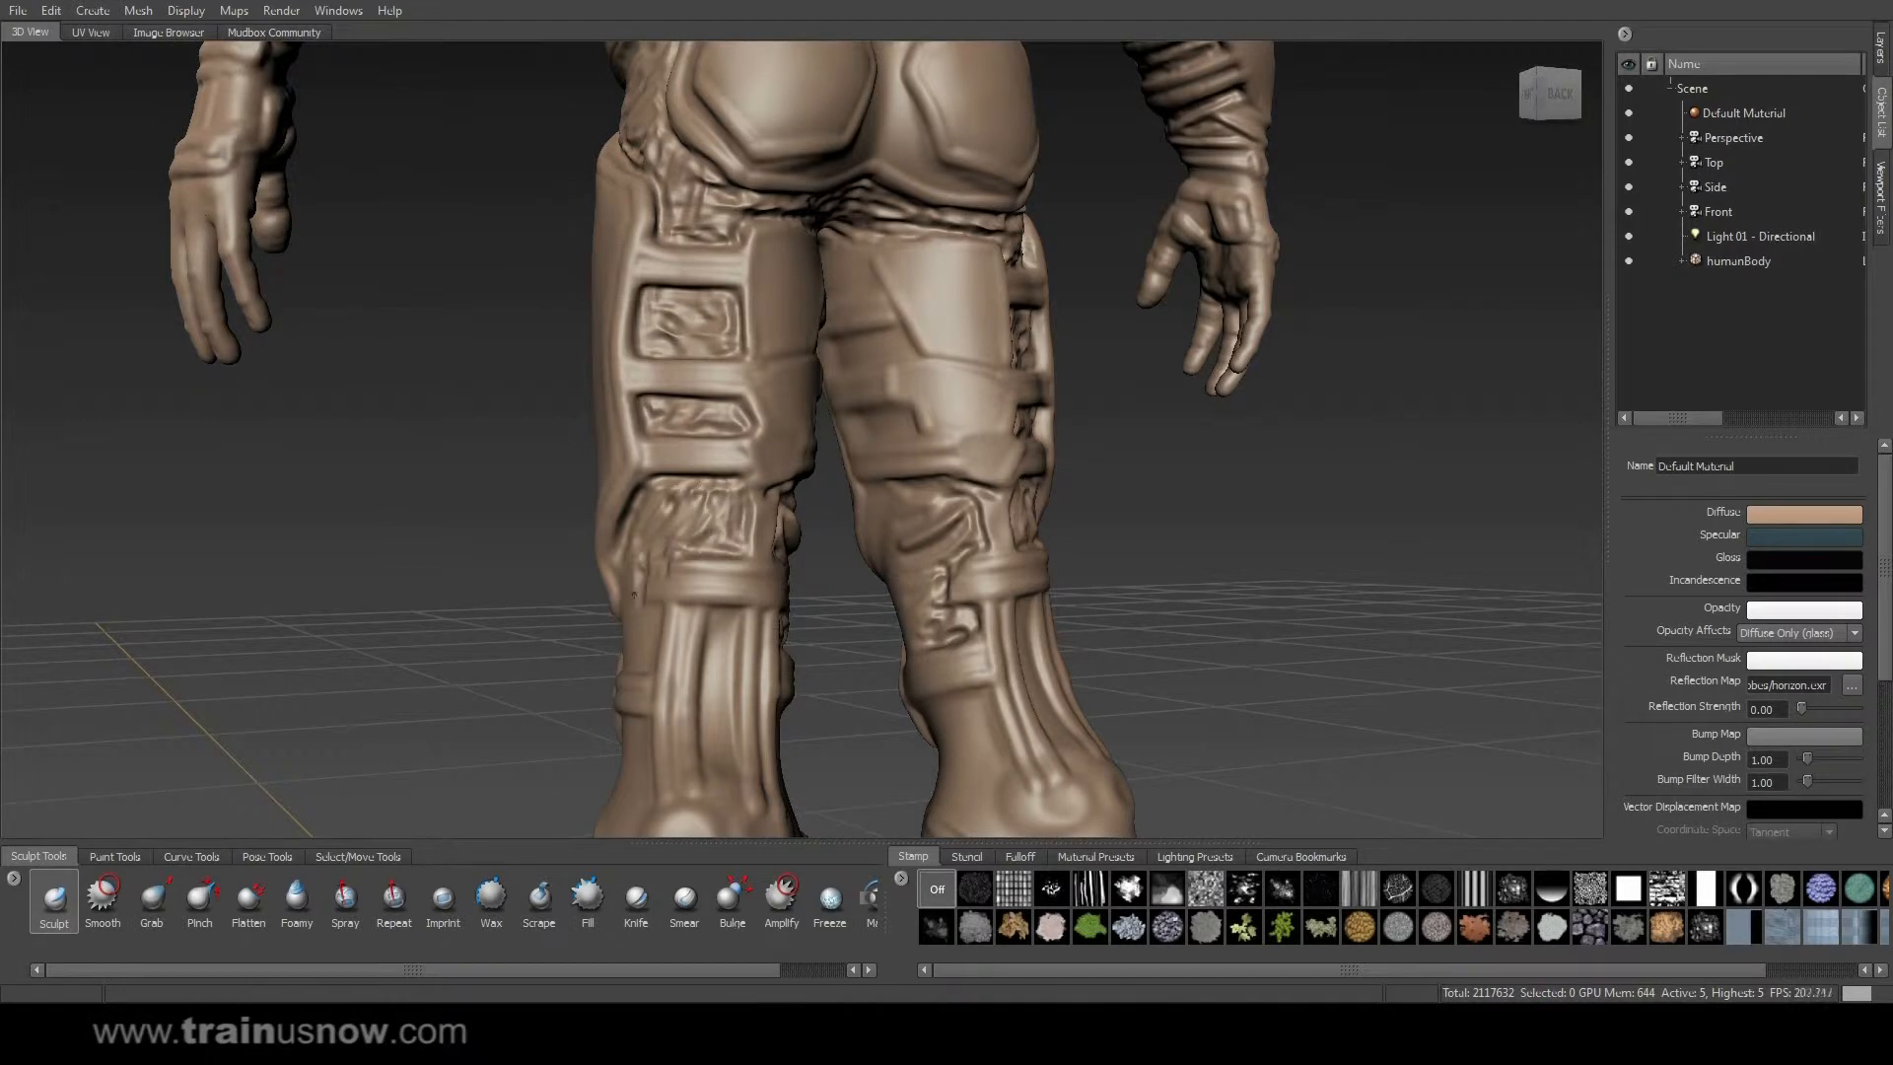
left_click_drag(519, 456, 927, 455, "alt")
mouse_move(1008, 463)
left_mouse_down()
mouse_move(1025, 597)
mouse_move(1074, 569)
mouse_move(1028, 603)
mouse_move(1164, 547)
mouse_move(1134, 541)
left_mouse_up()
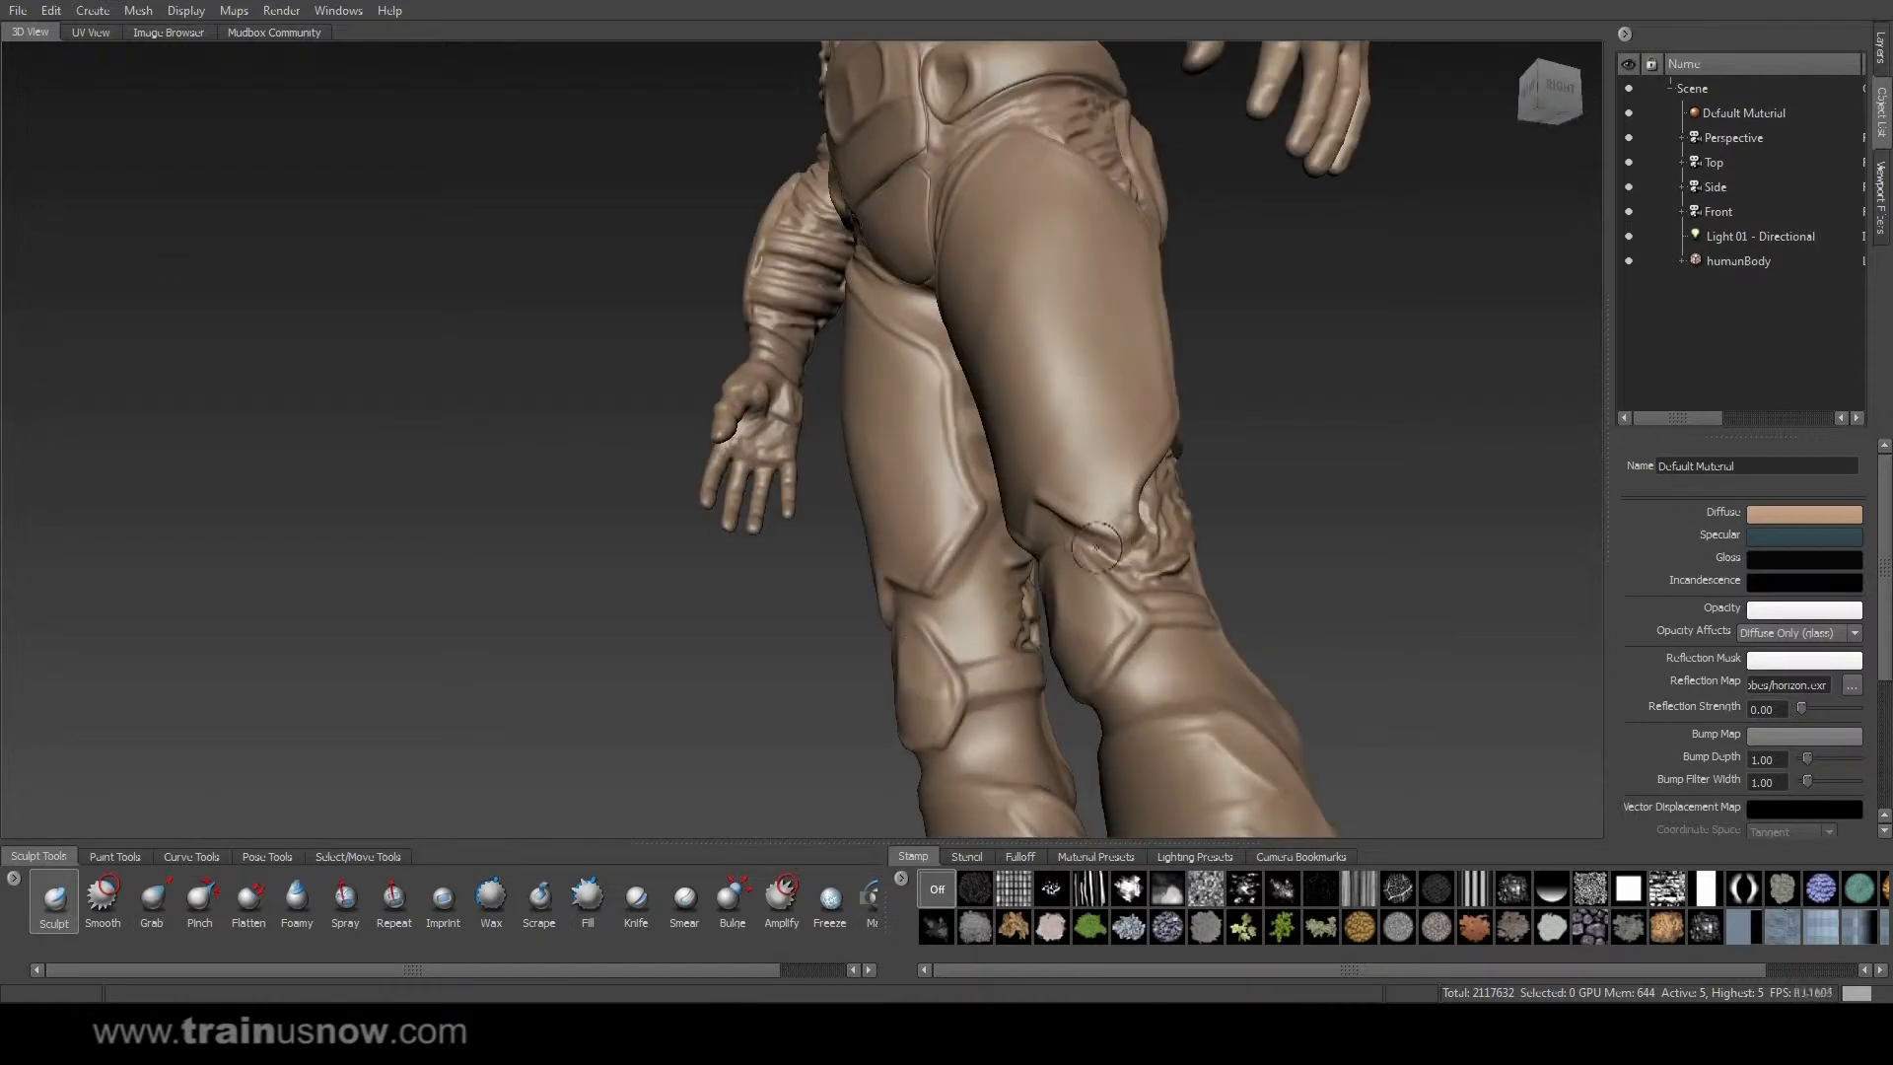
Sculpt small folds in the gap above the kneecap and along the inner side of the knee.
mouse_move(1184, 611)
left_mouse_down("alt")
mouse_move(999, 618)
mouse_move(1014, 612)
left_mouse_up("alt")
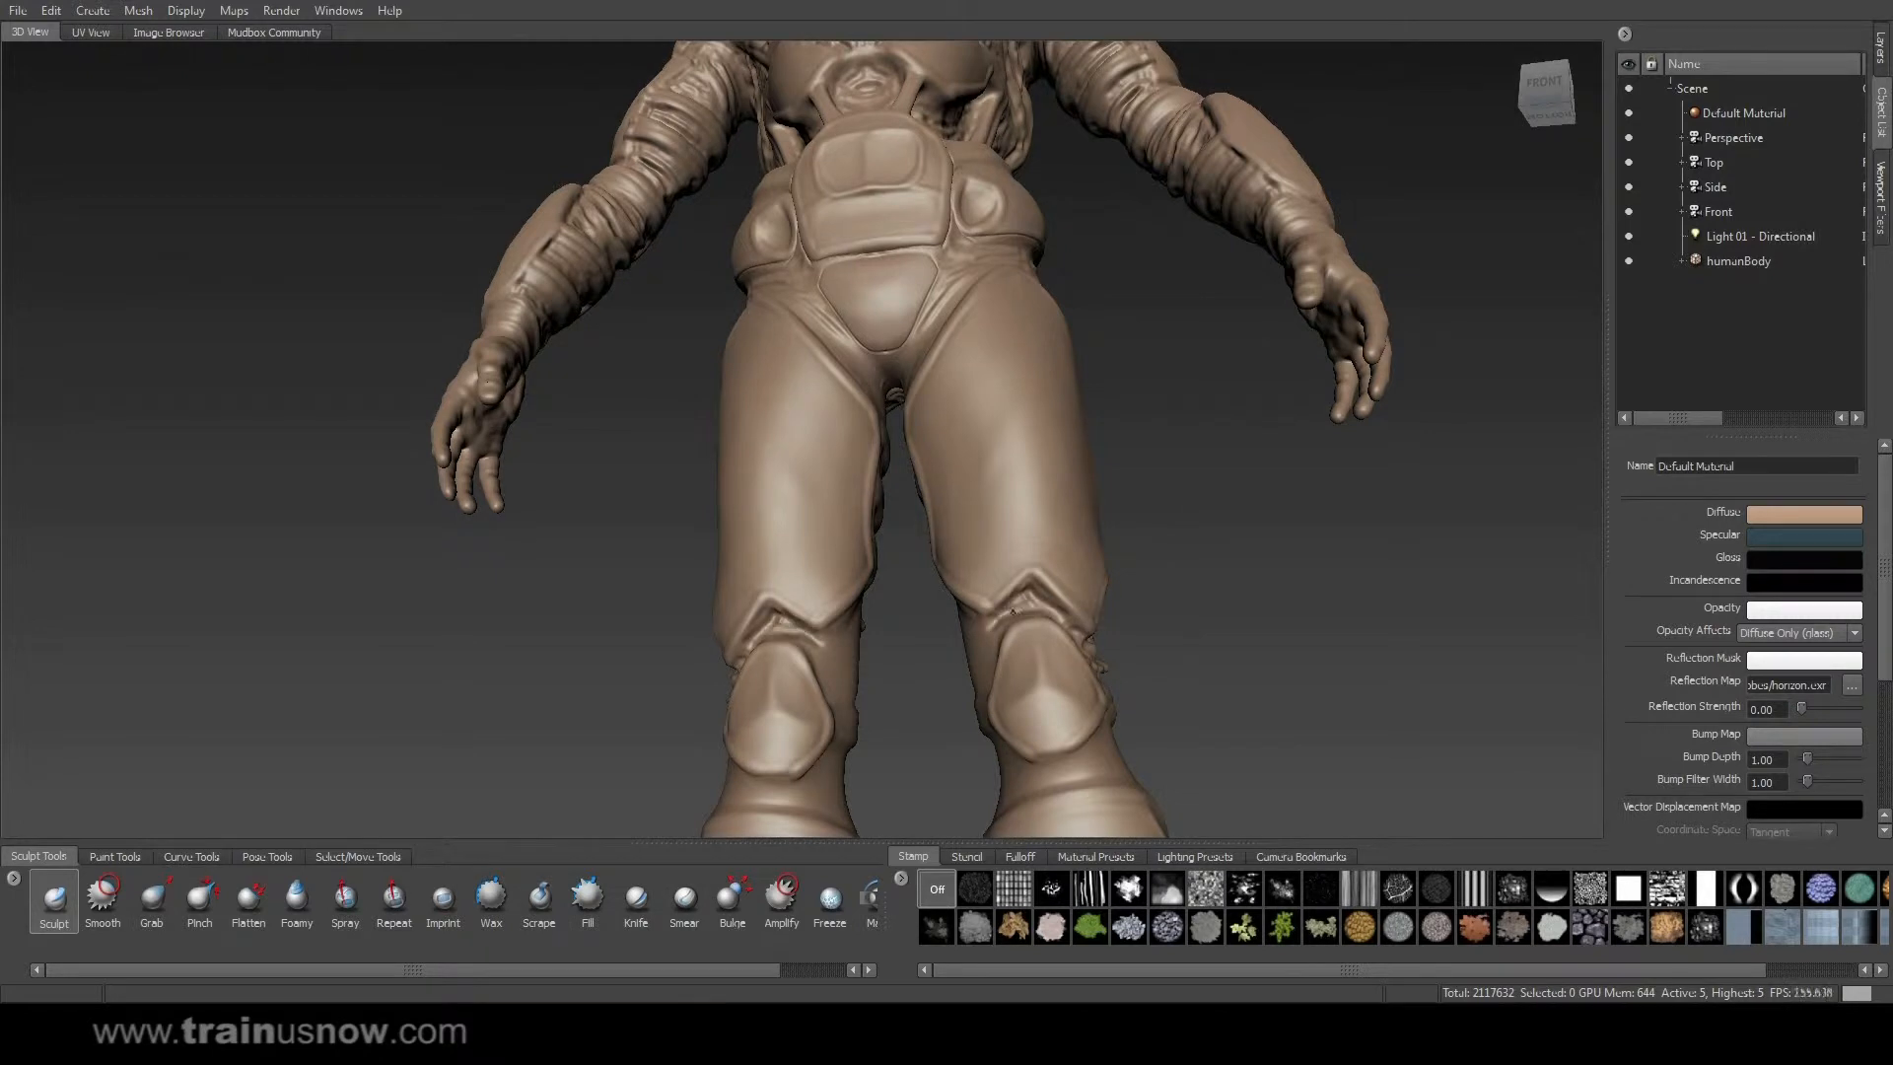
left_click_drag(1136, 580, 1198, 532, "alt")
middle_click_drag(1198, 532, 1243, 335, "alt")
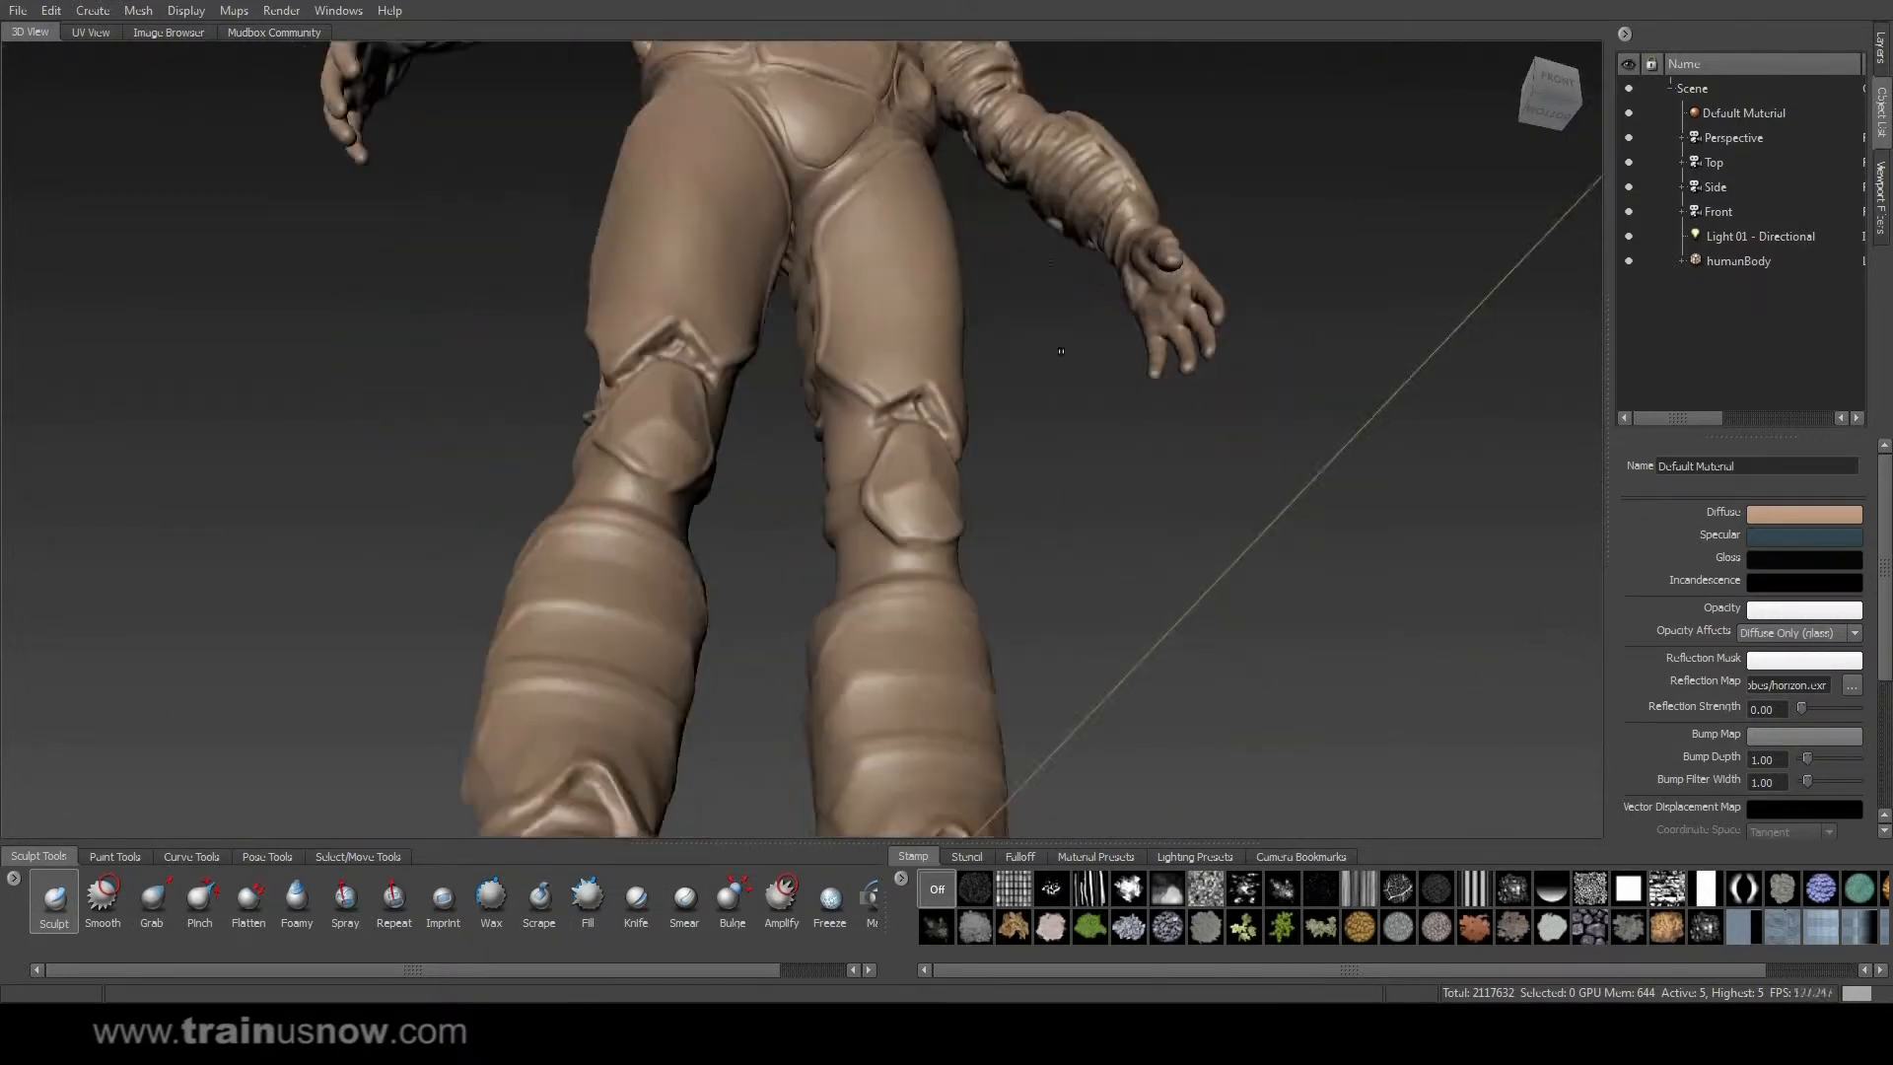
right_click_drag(1243, 335, 1380, 335, "alt")
mouse_move(838, 348)
left_mouse_down()
mouse_move(823, 316)
mouse_move(903, 390)
mouse_move(848, 400)
mouse_move(878, 469)
mouse_move(893, 449)
mouse_move(858, 493)
left_mouse_up()
left_click_drag(858, 493, 1020, 458, "alt")
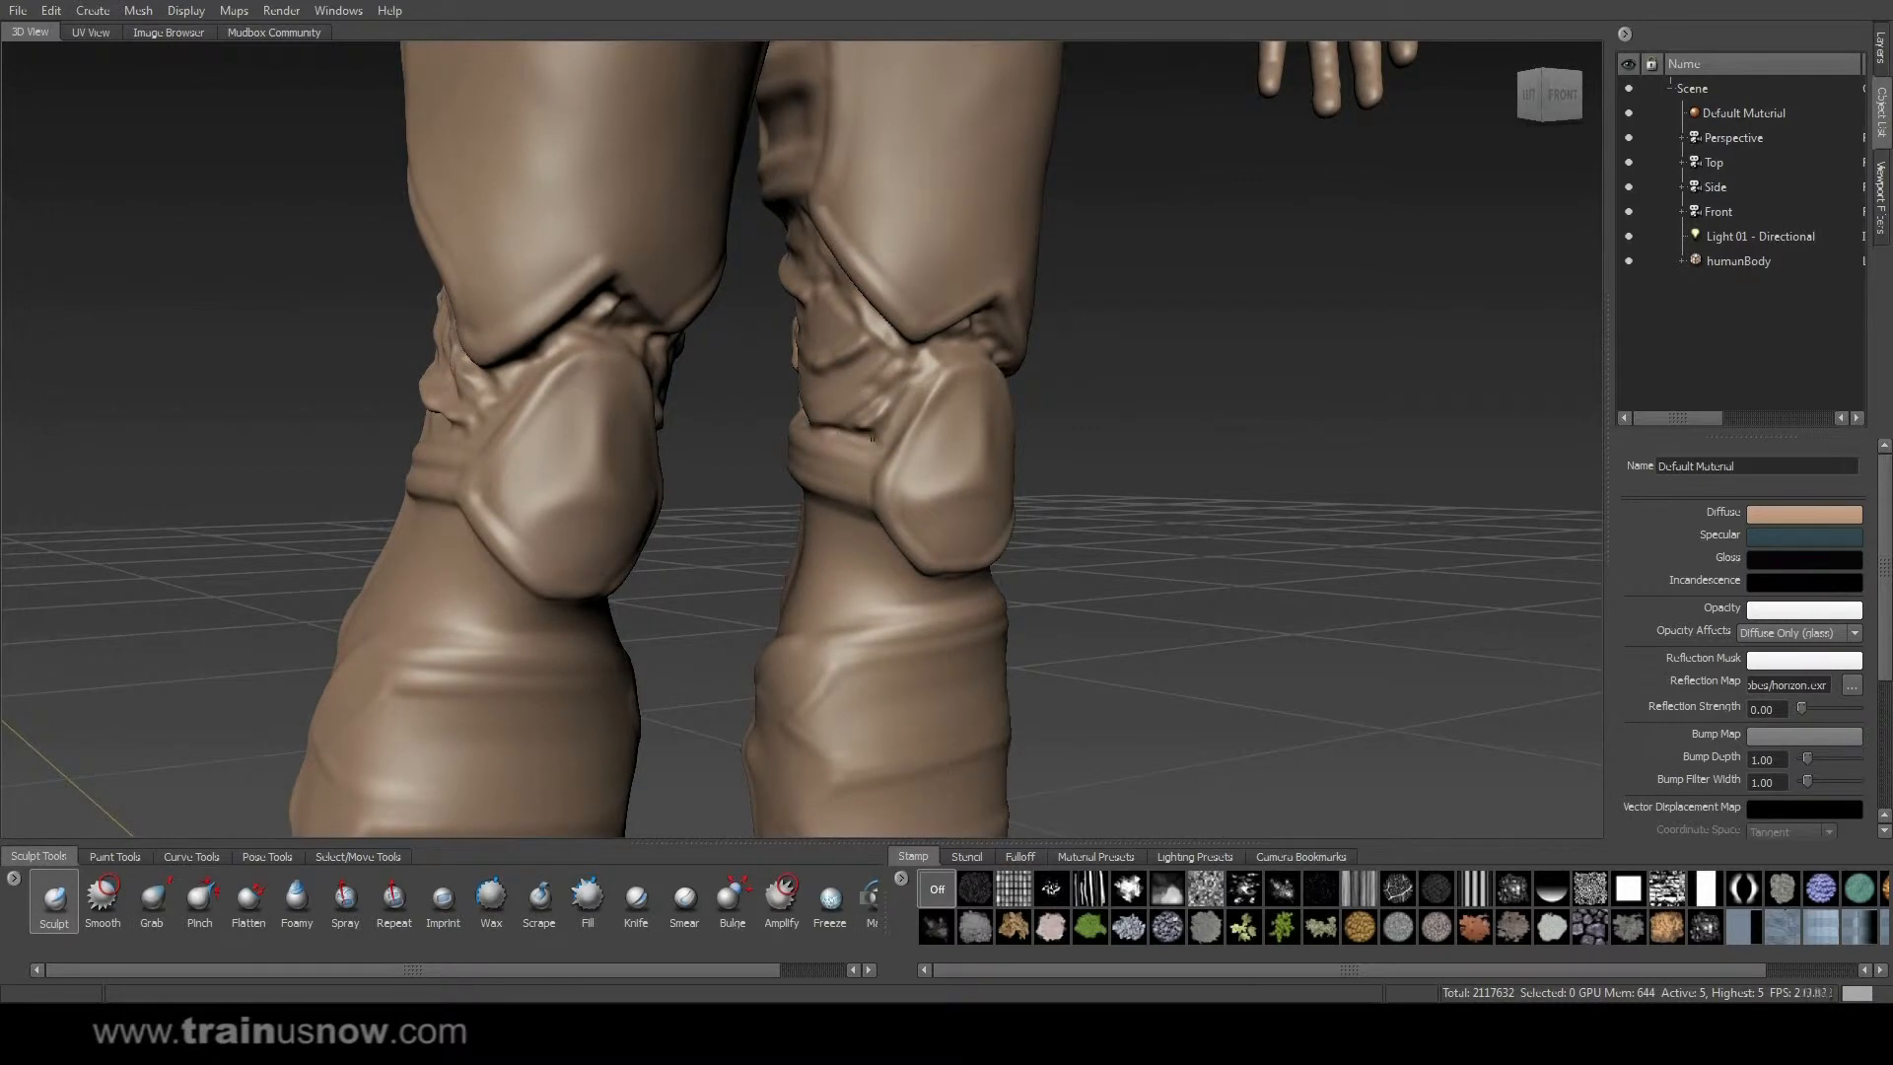
mouse_move(853, 432)
left_mouse_down()
mouse_move(913, 389)
mouse_move(809, 342)
left_mouse_up()
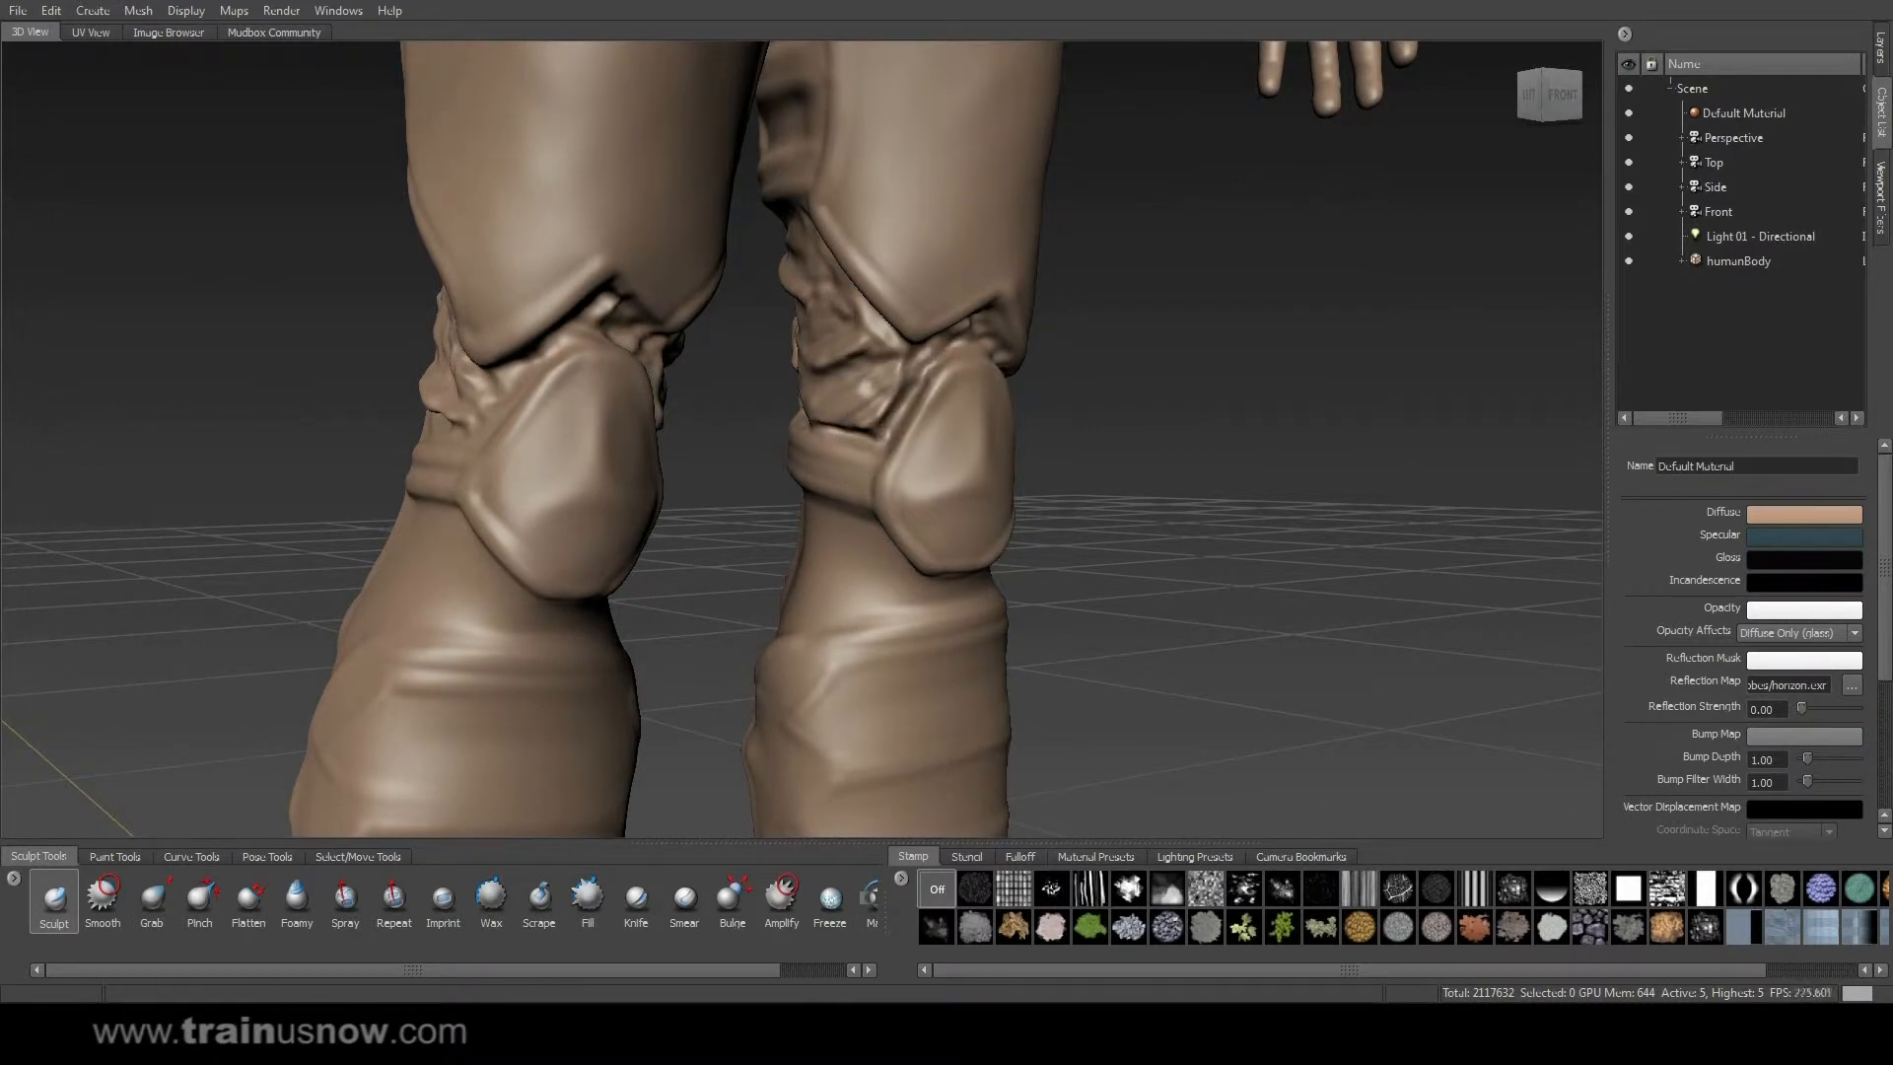
Extend the fabric wrinkles around the back and inner side of the knee and below the knee strap.
left_click_drag(848, 424, 1043, 406, "alt")
left_click_drag(1235, 400, 1302, 398, "alt")
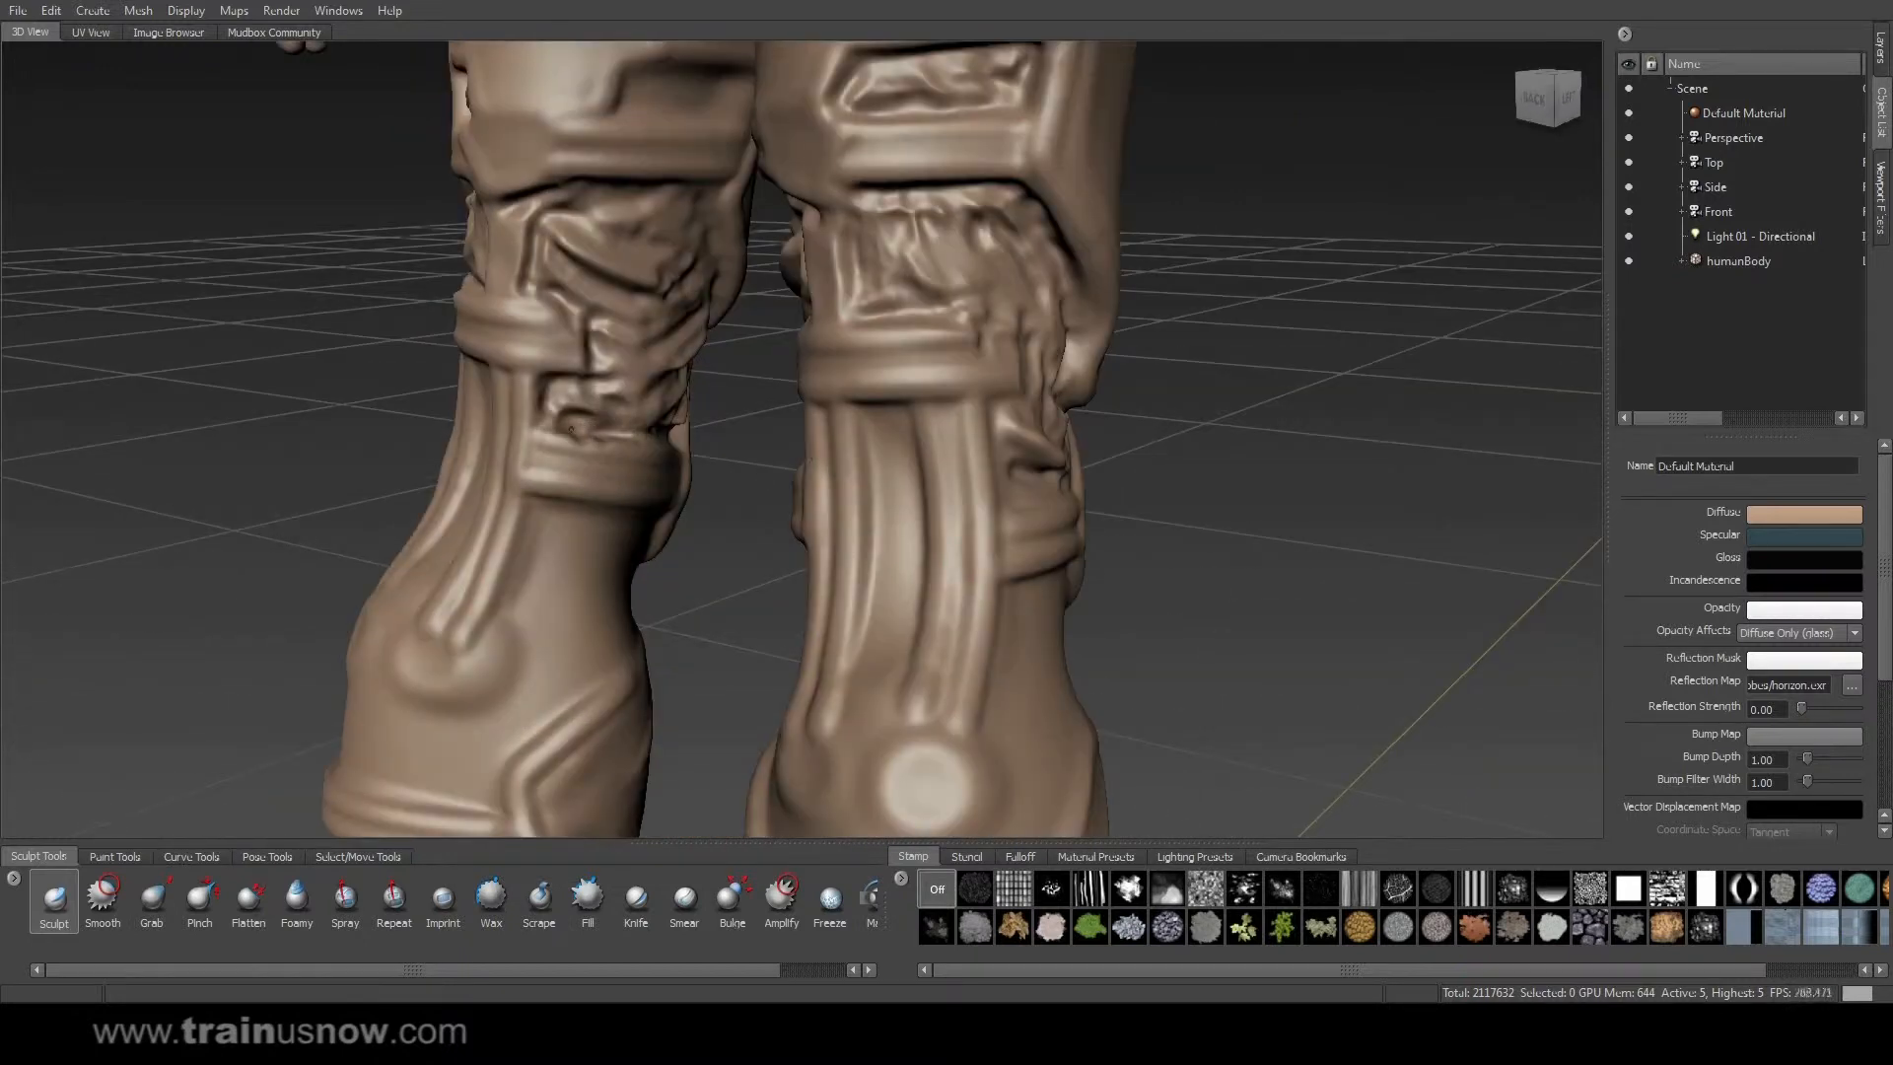
left_click_drag(639, 432, 604, 365, "alt")
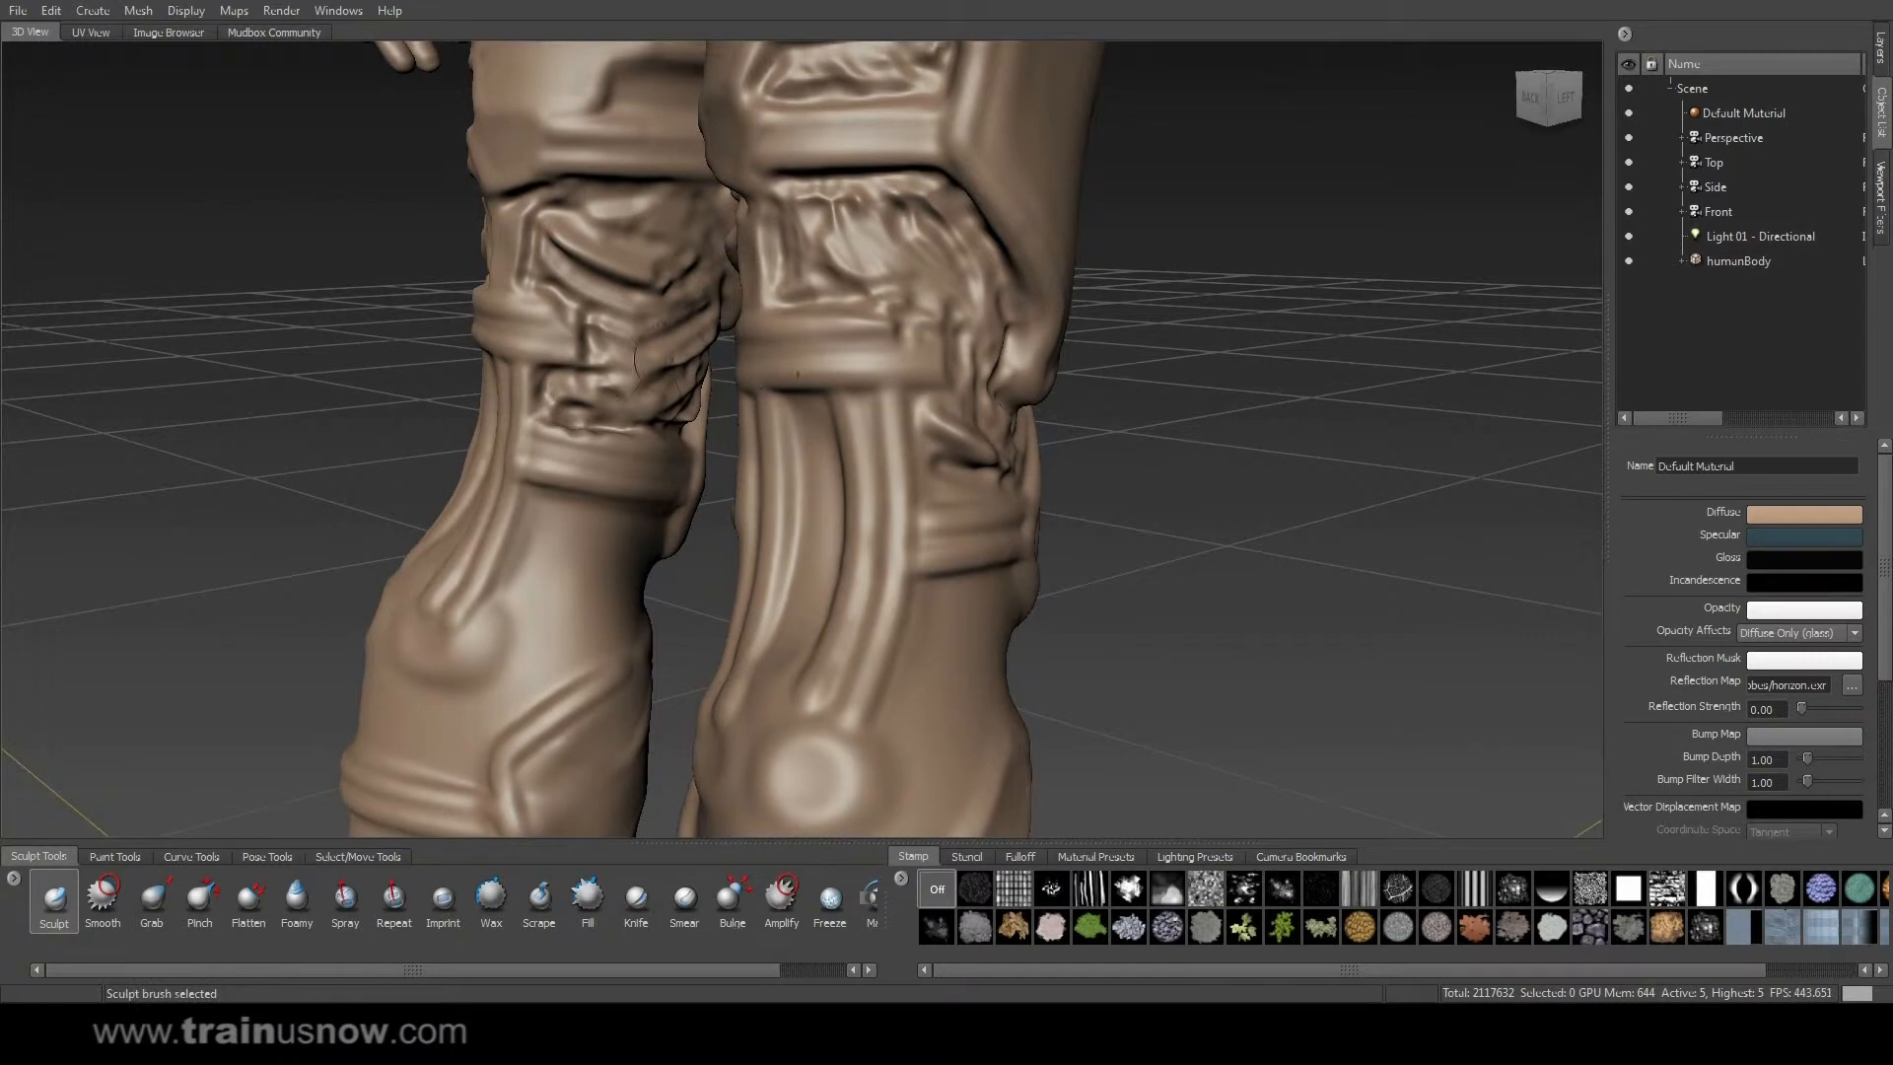
mouse_move(544, 503)
left_mouse_down()
mouse_move(606, 496)
mouse_move(515, 584)
mouse_move(544, 606)
mouse_move(553, 567)
mouse_move(605, 623)
mouse_move(582, 544)
mouse_move(558, 537)
left_mouse_up()
mouse_move(1035, 552)
left_mouse_down("alt")
mouse_move(834, 572)
mouse_move(841, 524)
mouse_move(818, 587)
mouse_move(887, 582)
mouse_move(867, 544)
left_mouse_up("alt")
mouse_move(972, 568)
left_mouse_down("alt")
mouse_move(1016, 621)
mouse_move(1095, 583)
mouse_move(1036, 552)
left_mouse_up("alt")
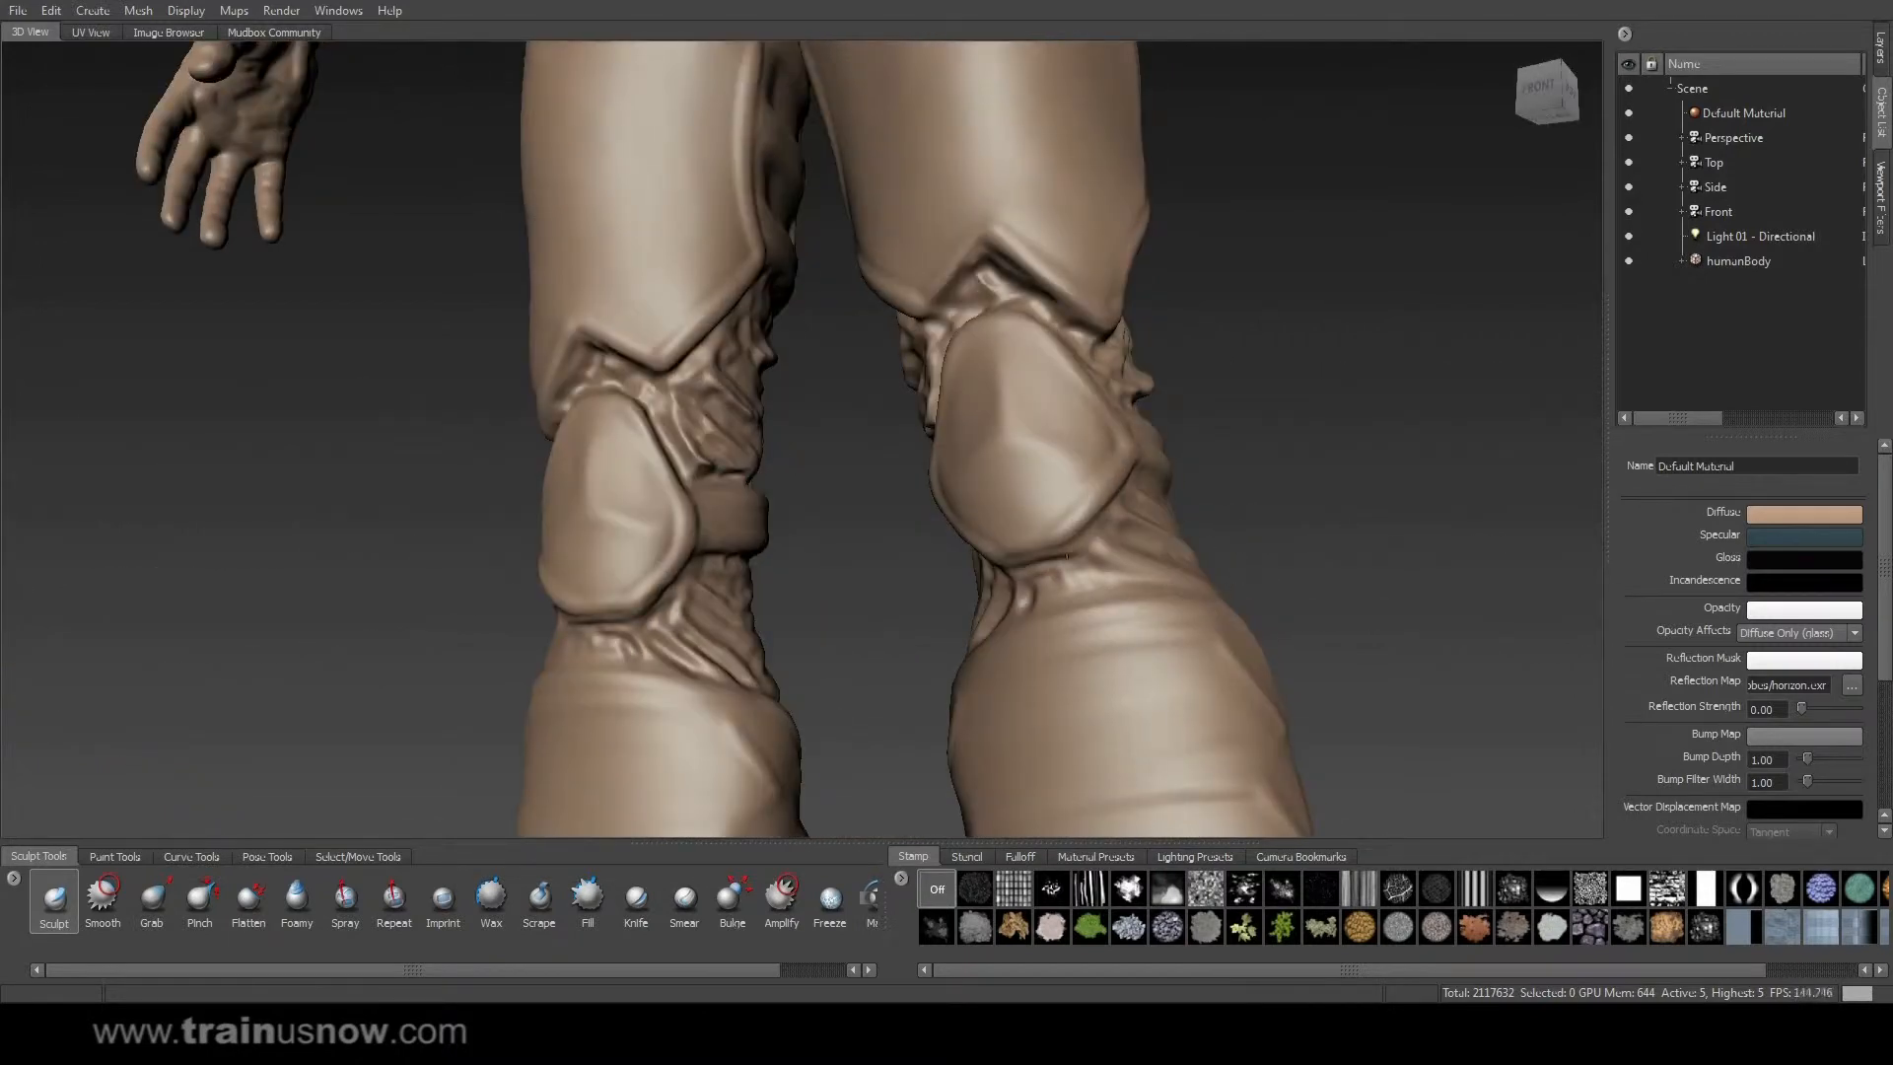
Refine the knee wrinkles, undoing one stroke, and extend the folds below the kneecap across the outer shin.
left_click_drag(1027, 565, 1056, 509, "alt")
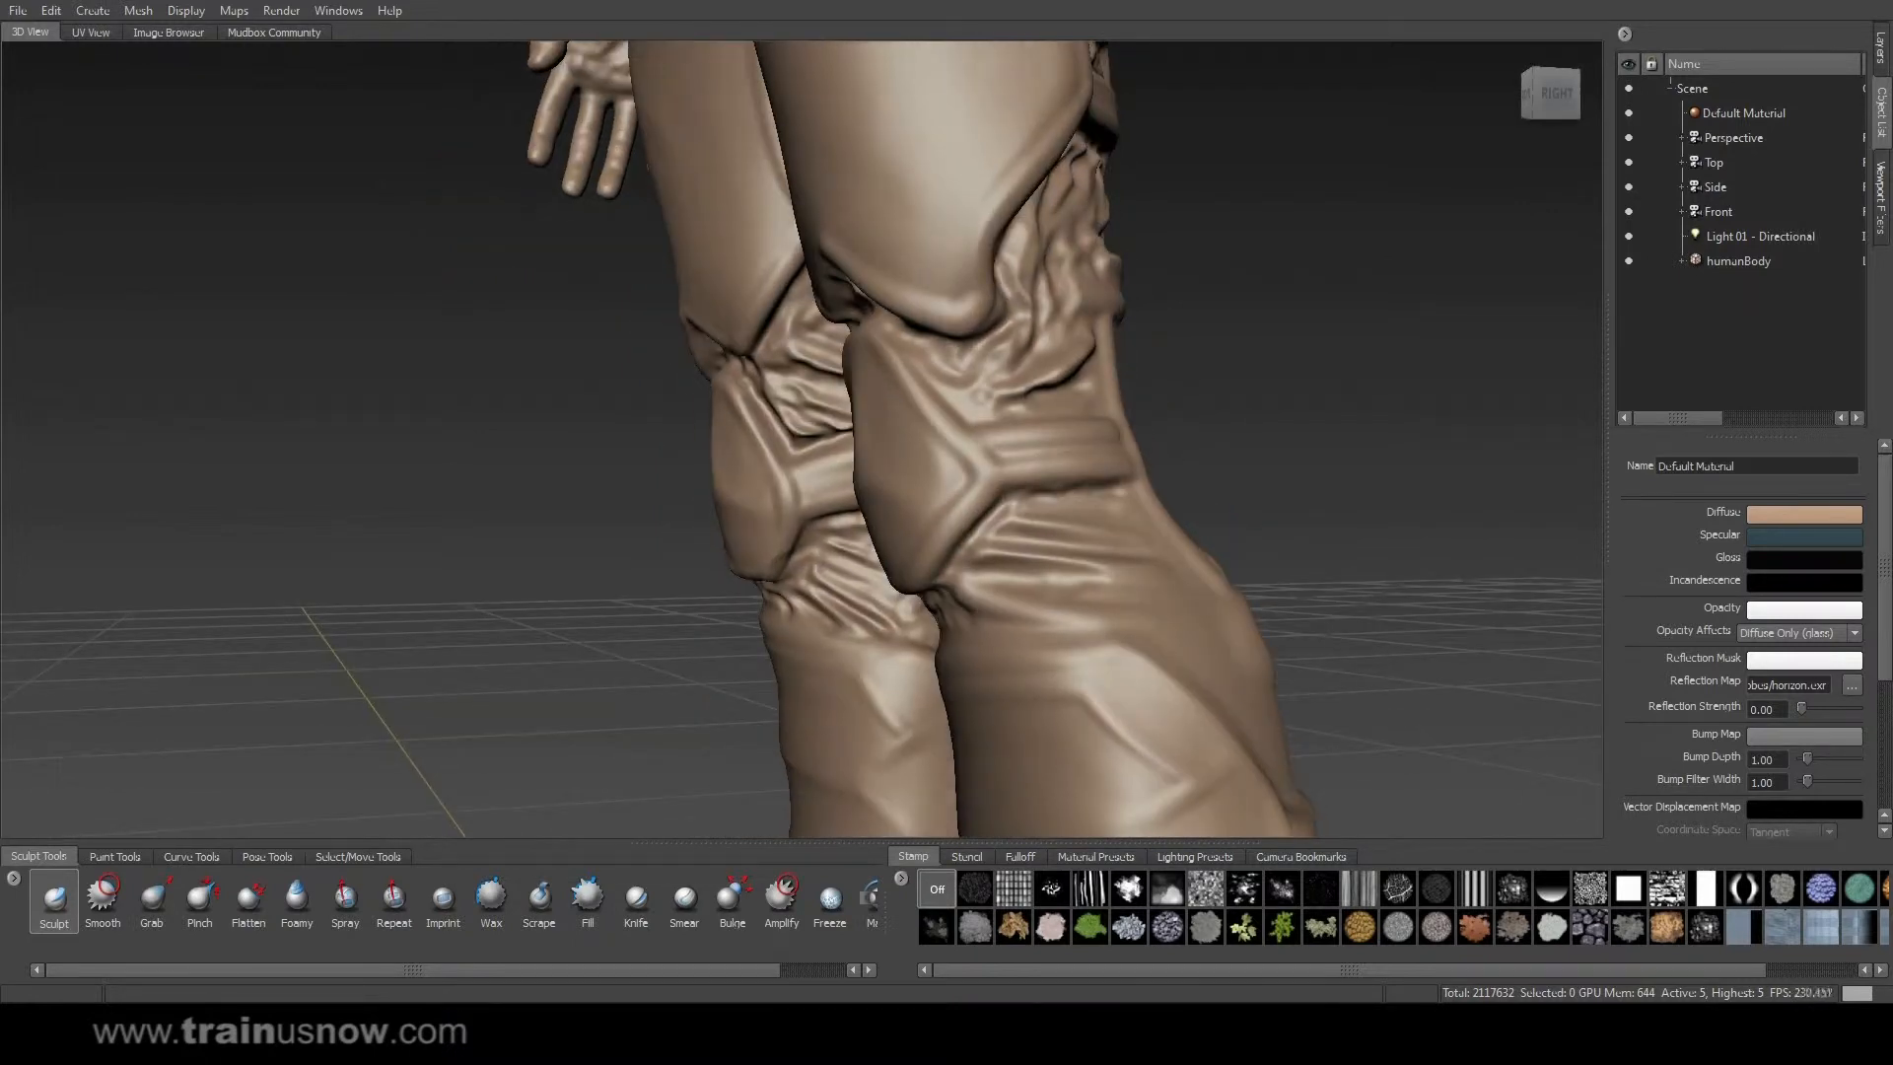
mouse_move(1153, 405)
left_mouse_down("alt")
mouse_move(1038, 509)
mouse_move(1085, 503)
mouse_move(988, 517)
mouse_move(923, 452)
mouse_move(1065, 340)
mouse_move(1007, 357)
mouse_move(1075, 306)
left_mouse_up("alt")
key("ctrl+z")
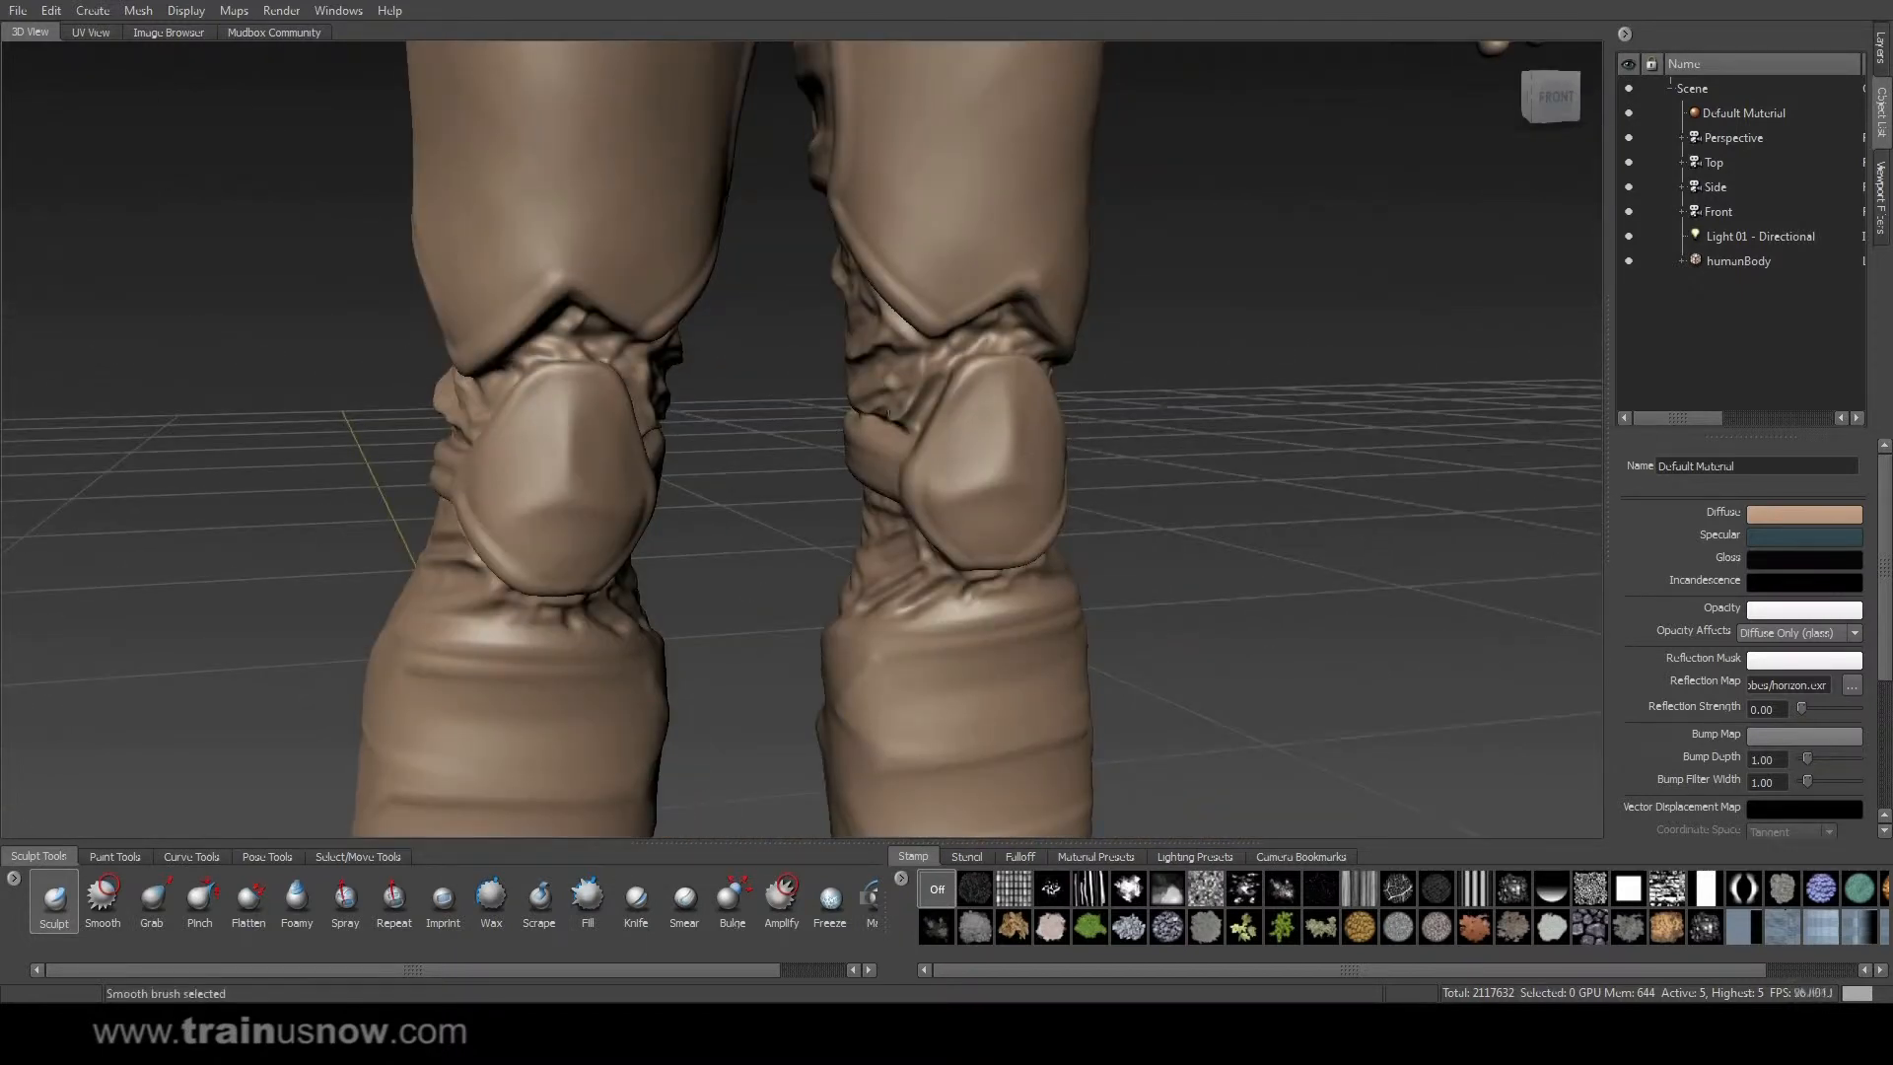
left_click_drag(1148, 443, 1091, 414, "alt")
mouse_move(1002, 623)
left_mouse_down()
mouse_move(1134, 613)
mouse_move(1029, 605)
mouse_move(1141, 663)
left_mouse_up()
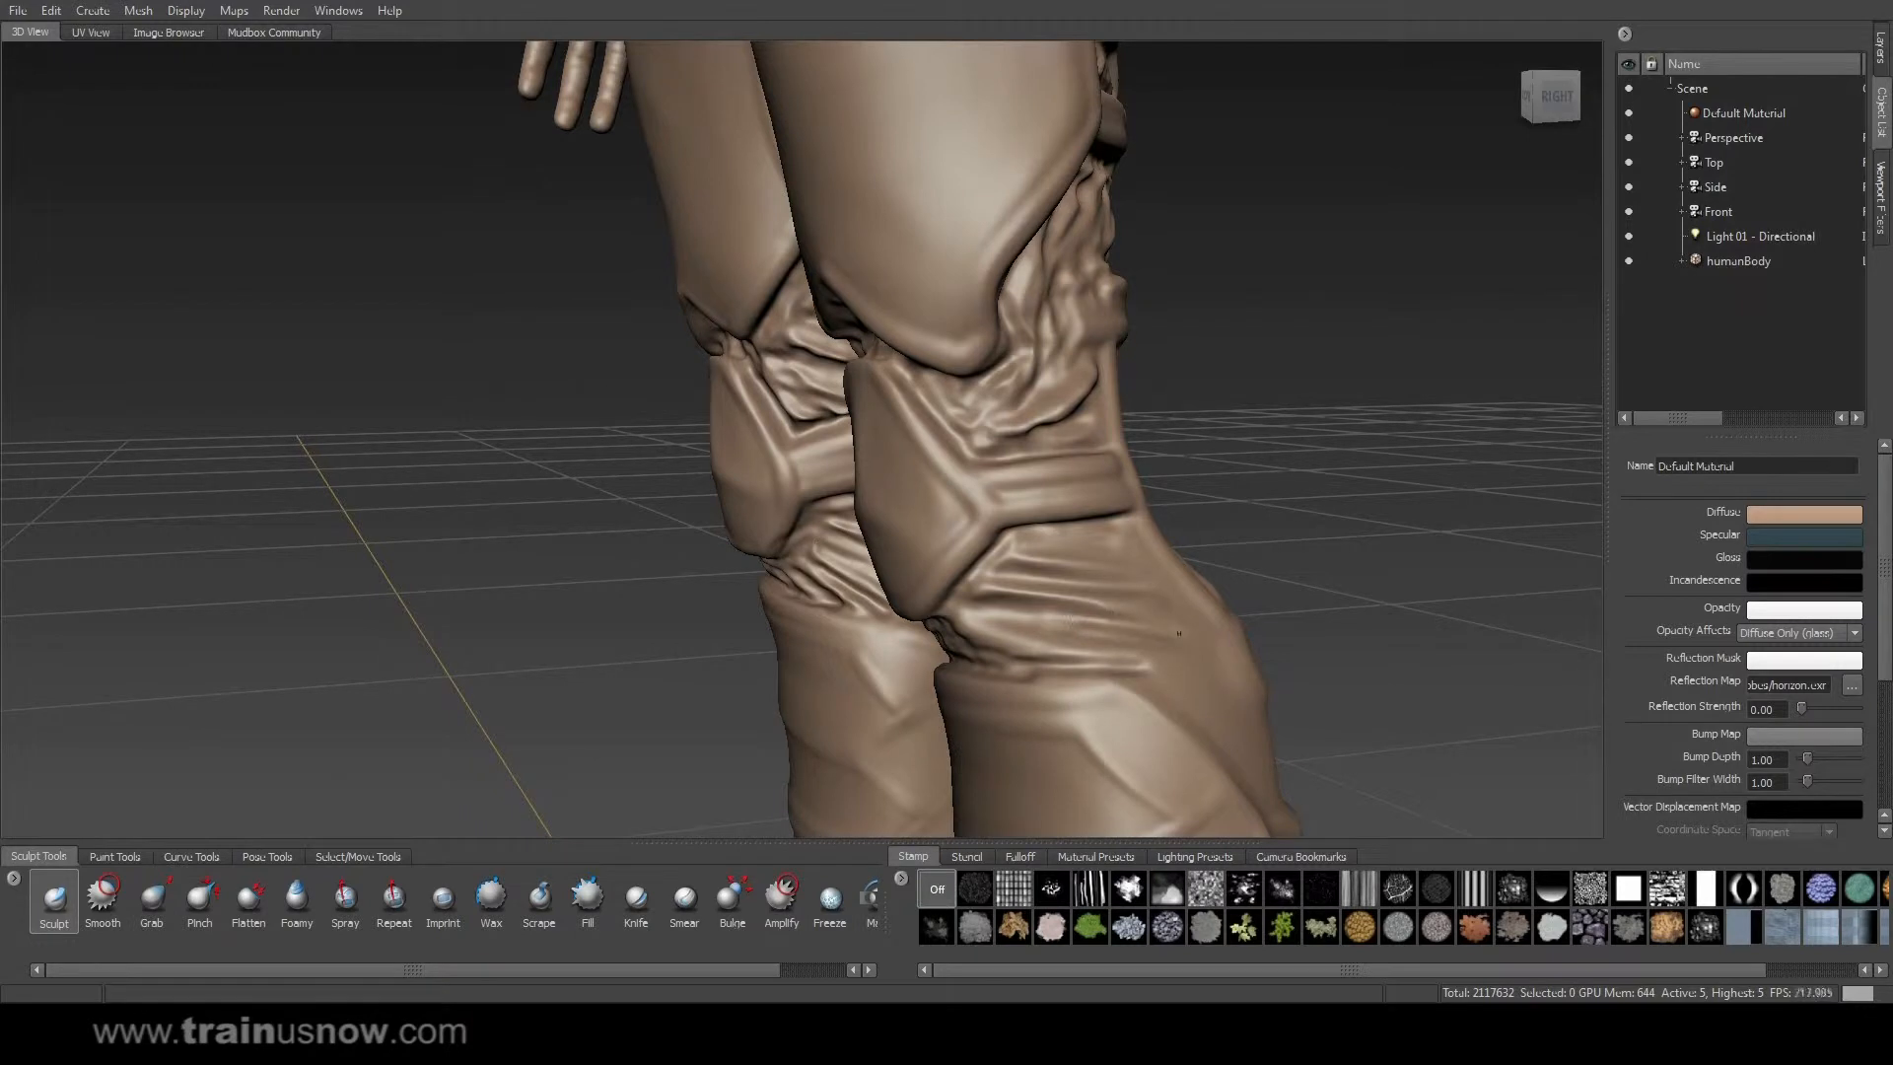
mouse_move(1181, 675)
left_mouse_down("alt")
mouse_move(1173, 485)
mouse_move(917, 412)
left_mouse_up("alt")
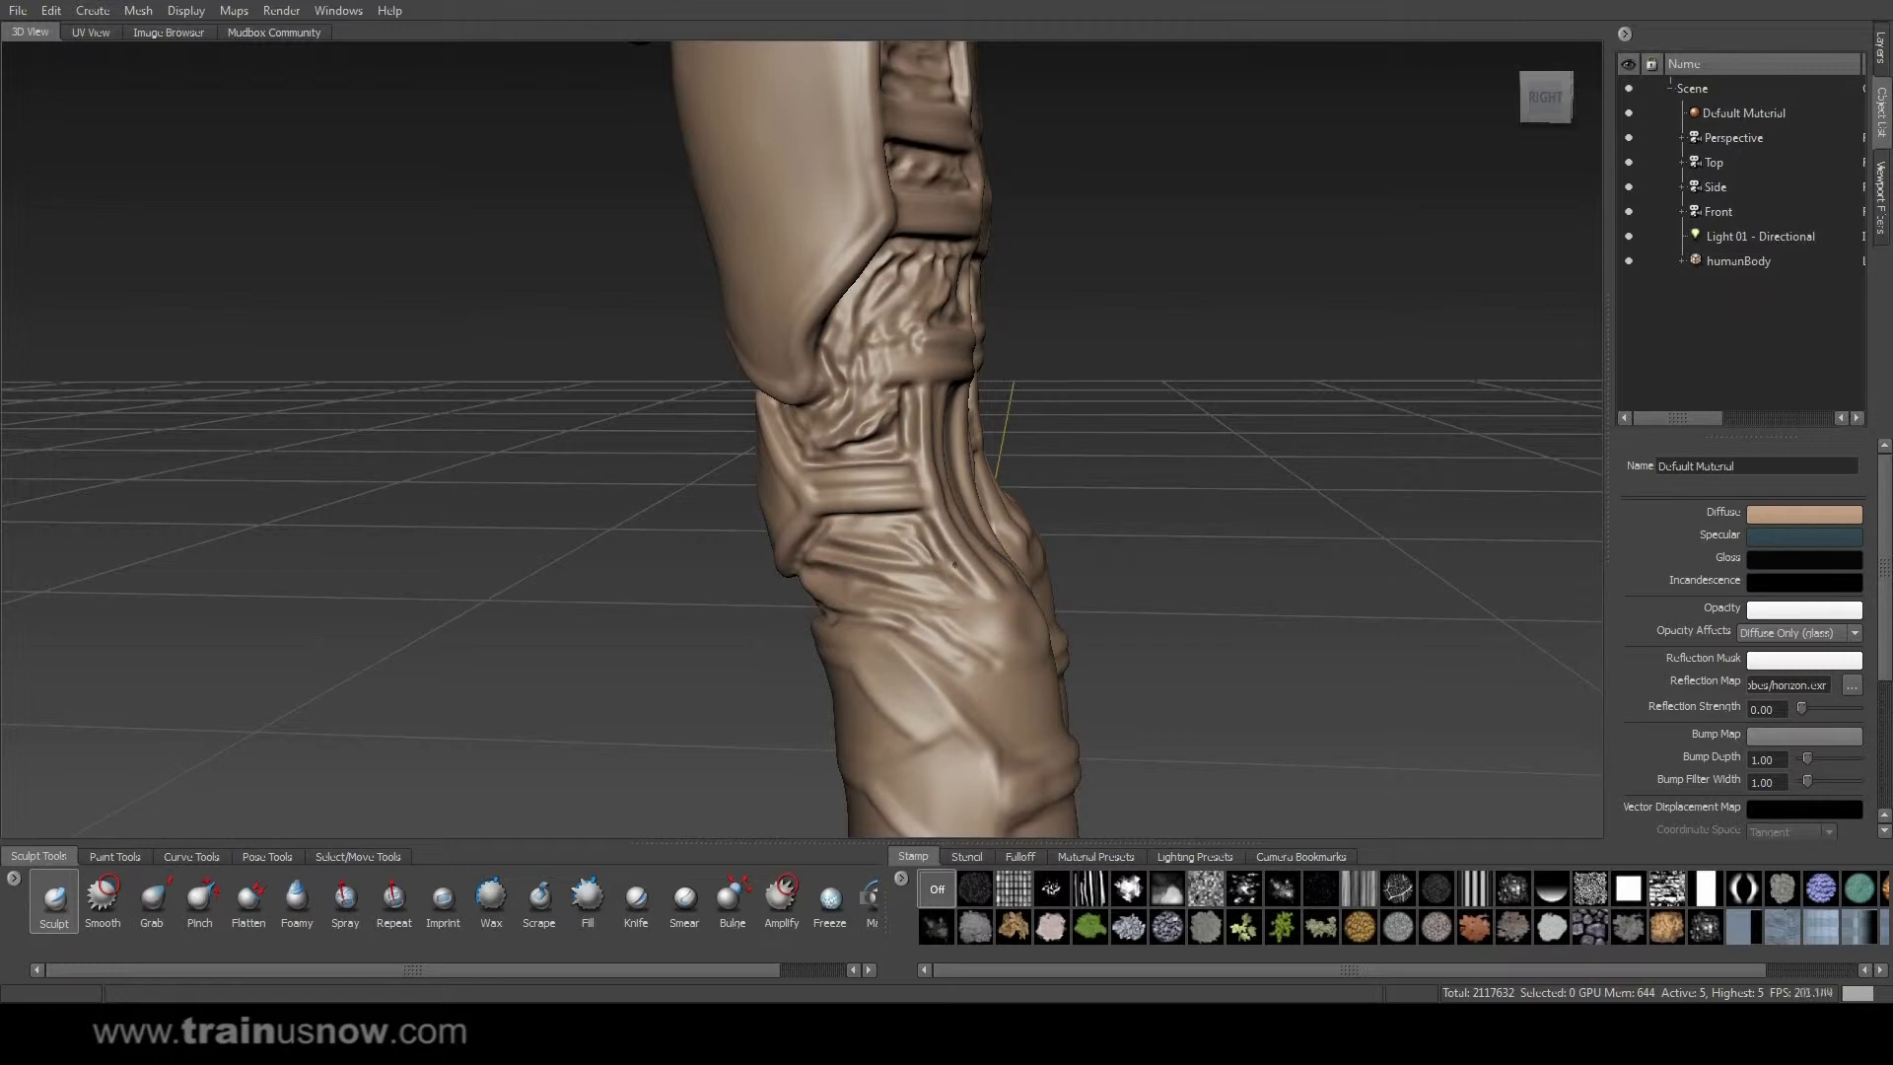
Sculpt wrinkled detail into the gaps between the vertical tubes on the back of the calf.
mouse_move(1200, 559)
left_mouse_down("alt")
mouse_move(657, 435)
mouse_move(659, 557)
mouse_move(636, 589)
mouse_move(646, 552)
mouse_move(666, 631)
mouse_move(641, 591)
mouse_move(635, 625)
mouse_move(635, 587)
left_mouse_up("alt")
mouse_move(647, 484)
left_mouse_down()
mouse_move(643, 444)
mouse_move(668, 473)
left_mouse_up()
mouse_move(842, 527)
left_mouse_down("alt")
mouse_move(671, 295)
mouse_move(684, 325)
left_mouse_up("alt")
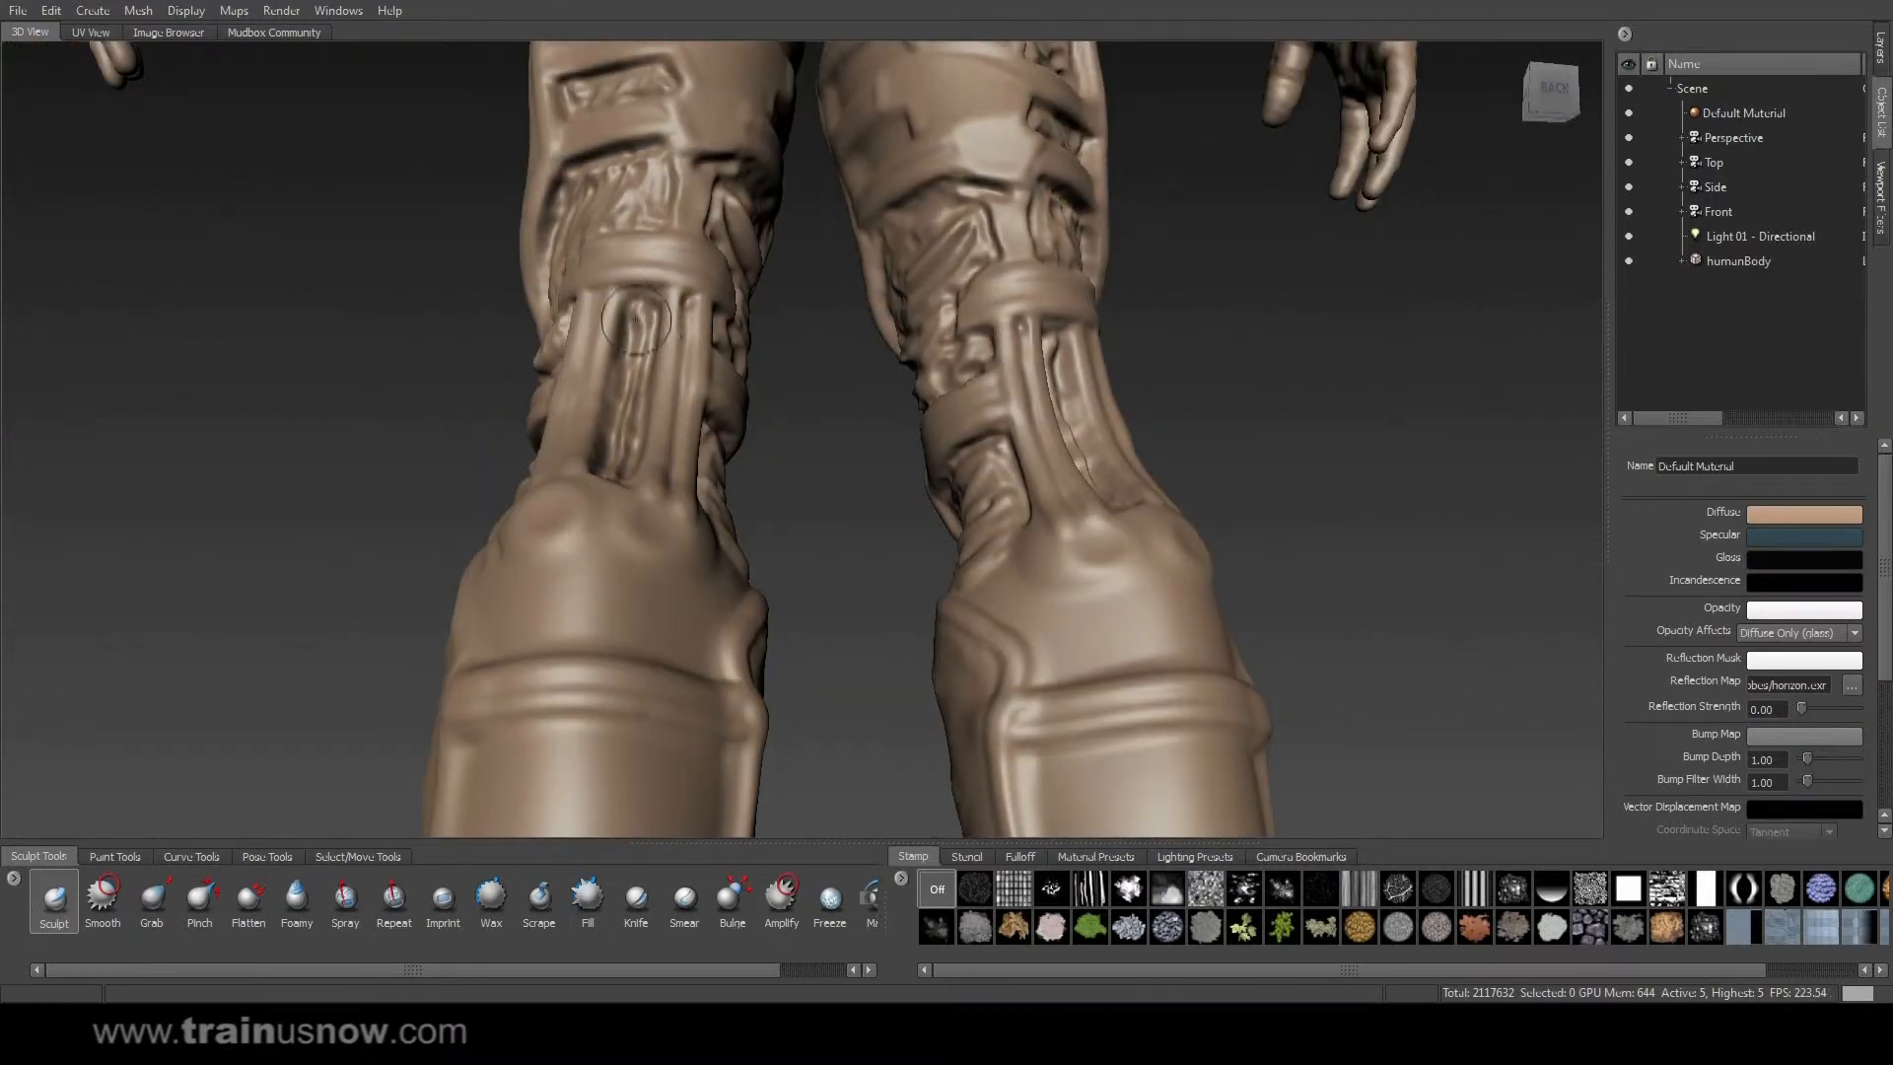
left_click_drag(794, 402, 667, 680, "alt")
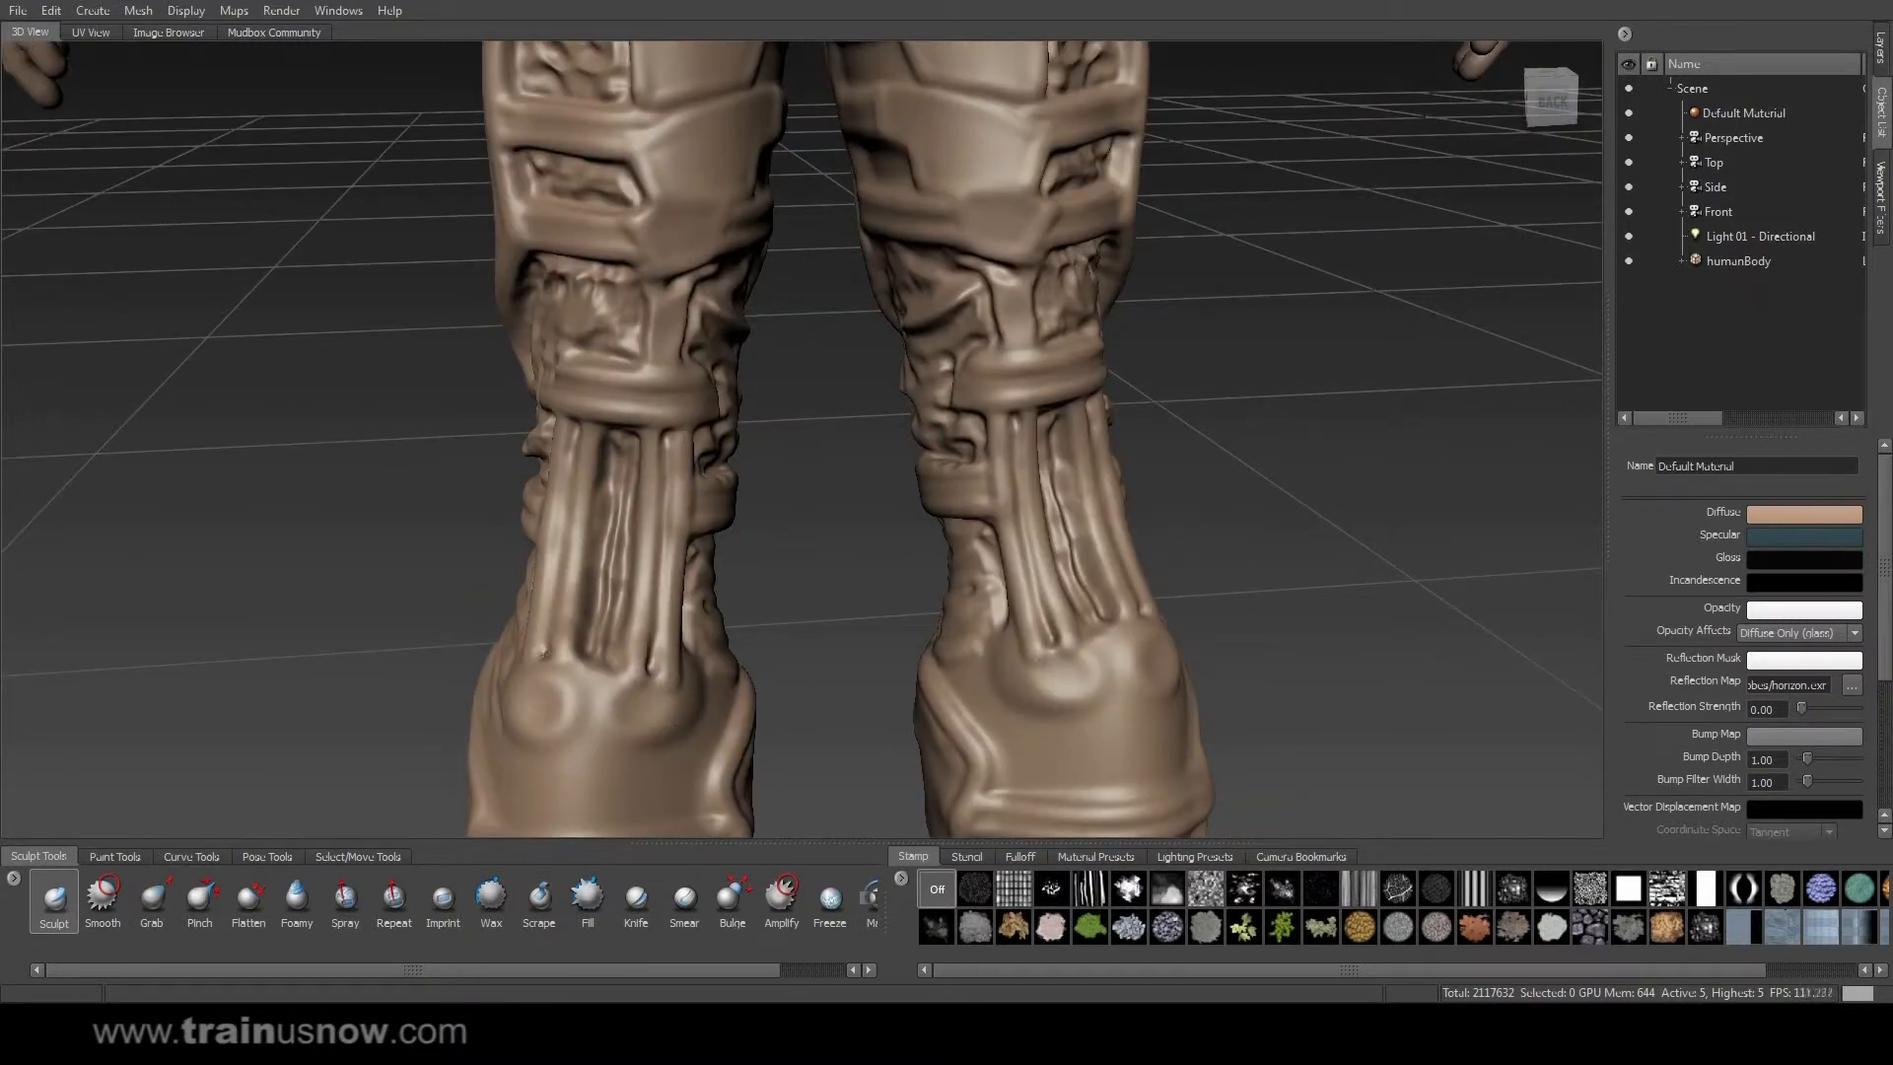
Sculpt draped fabric folds between the round knobs and the upper band on the back of the lower leg.
left_click_drag(785, 575, 250, 522, "alt")
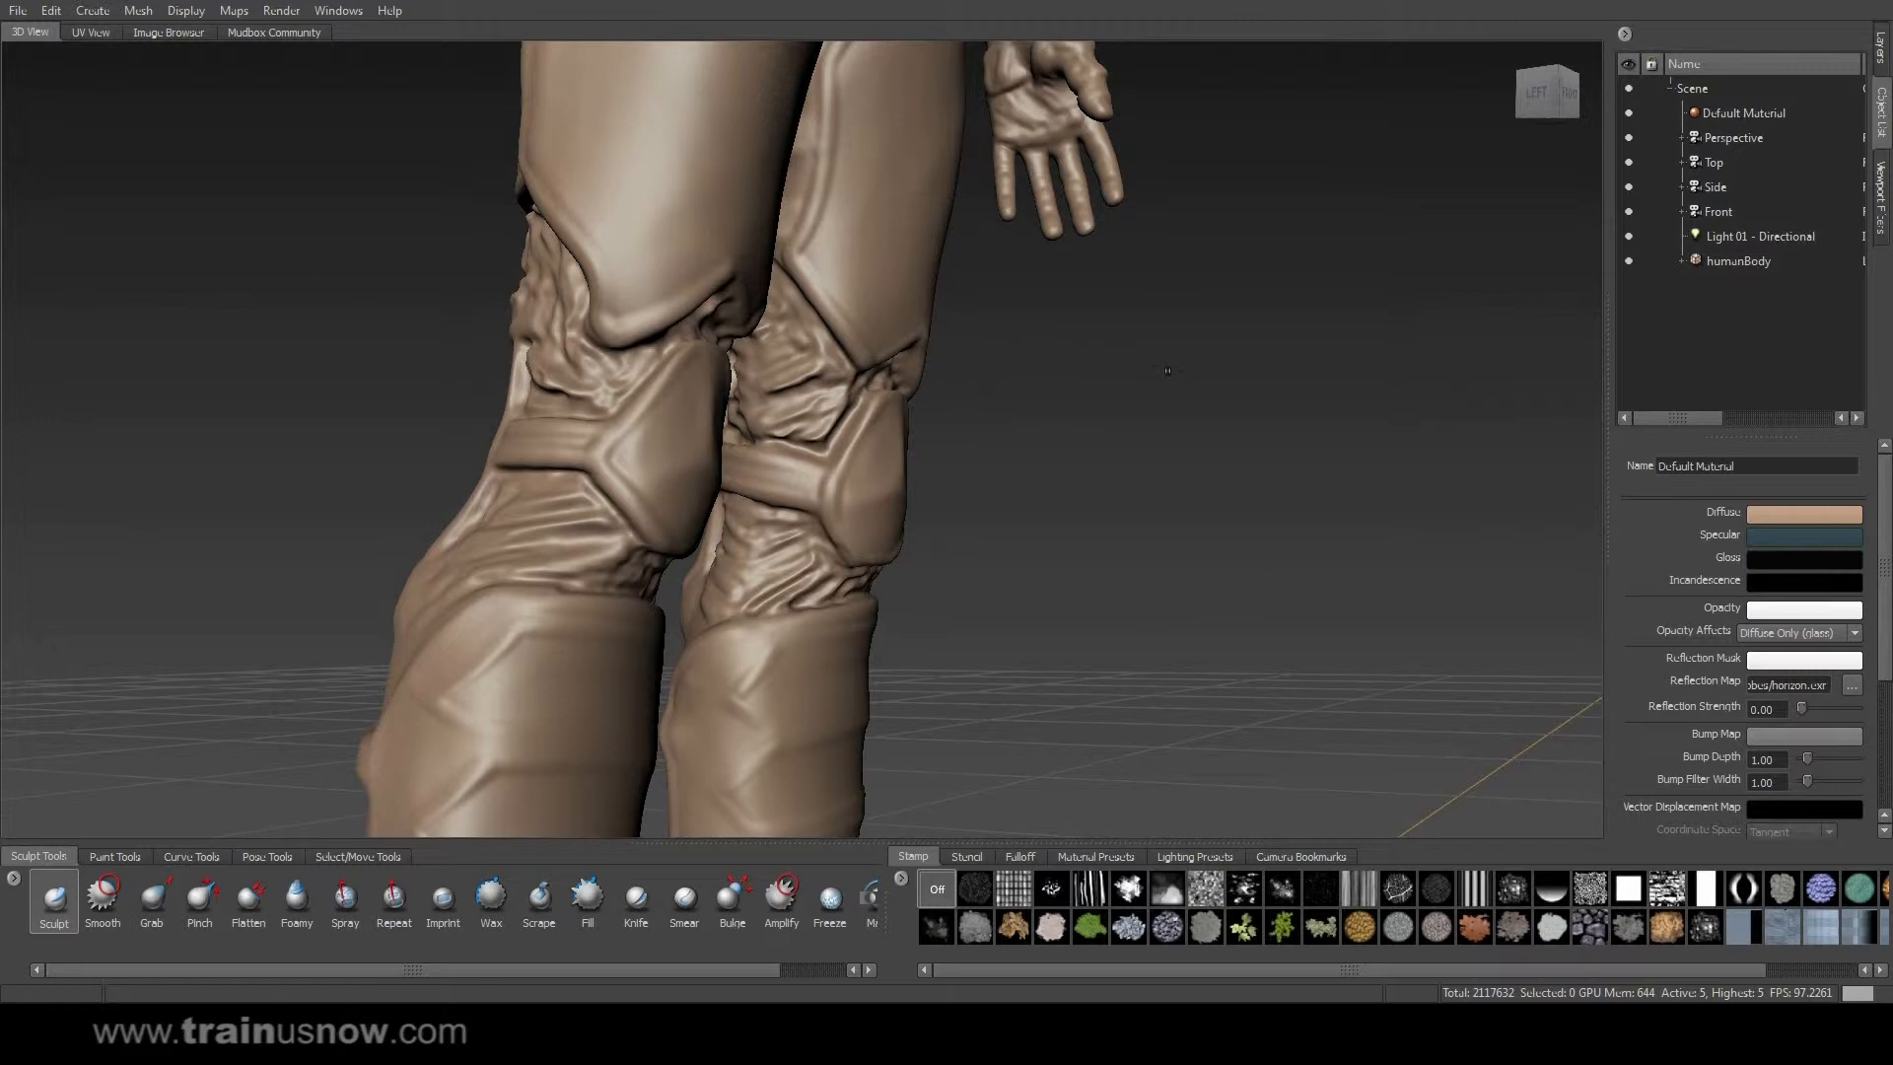
mouse_move(1205, 467)
left_mouse_down("alt")
mouse_move(1208, 533)
mouse_move(1246, 537)
mouse_move(894, 428)
mouse_move(873, 491)
mouse_move(810, 406)
mouse_move(875, 500)
mouse_move(829, 422)
mouse_move(893, 498)
mouse_move(824, 405)
mouse_move(968, 507)
left_mouse_up("alt")
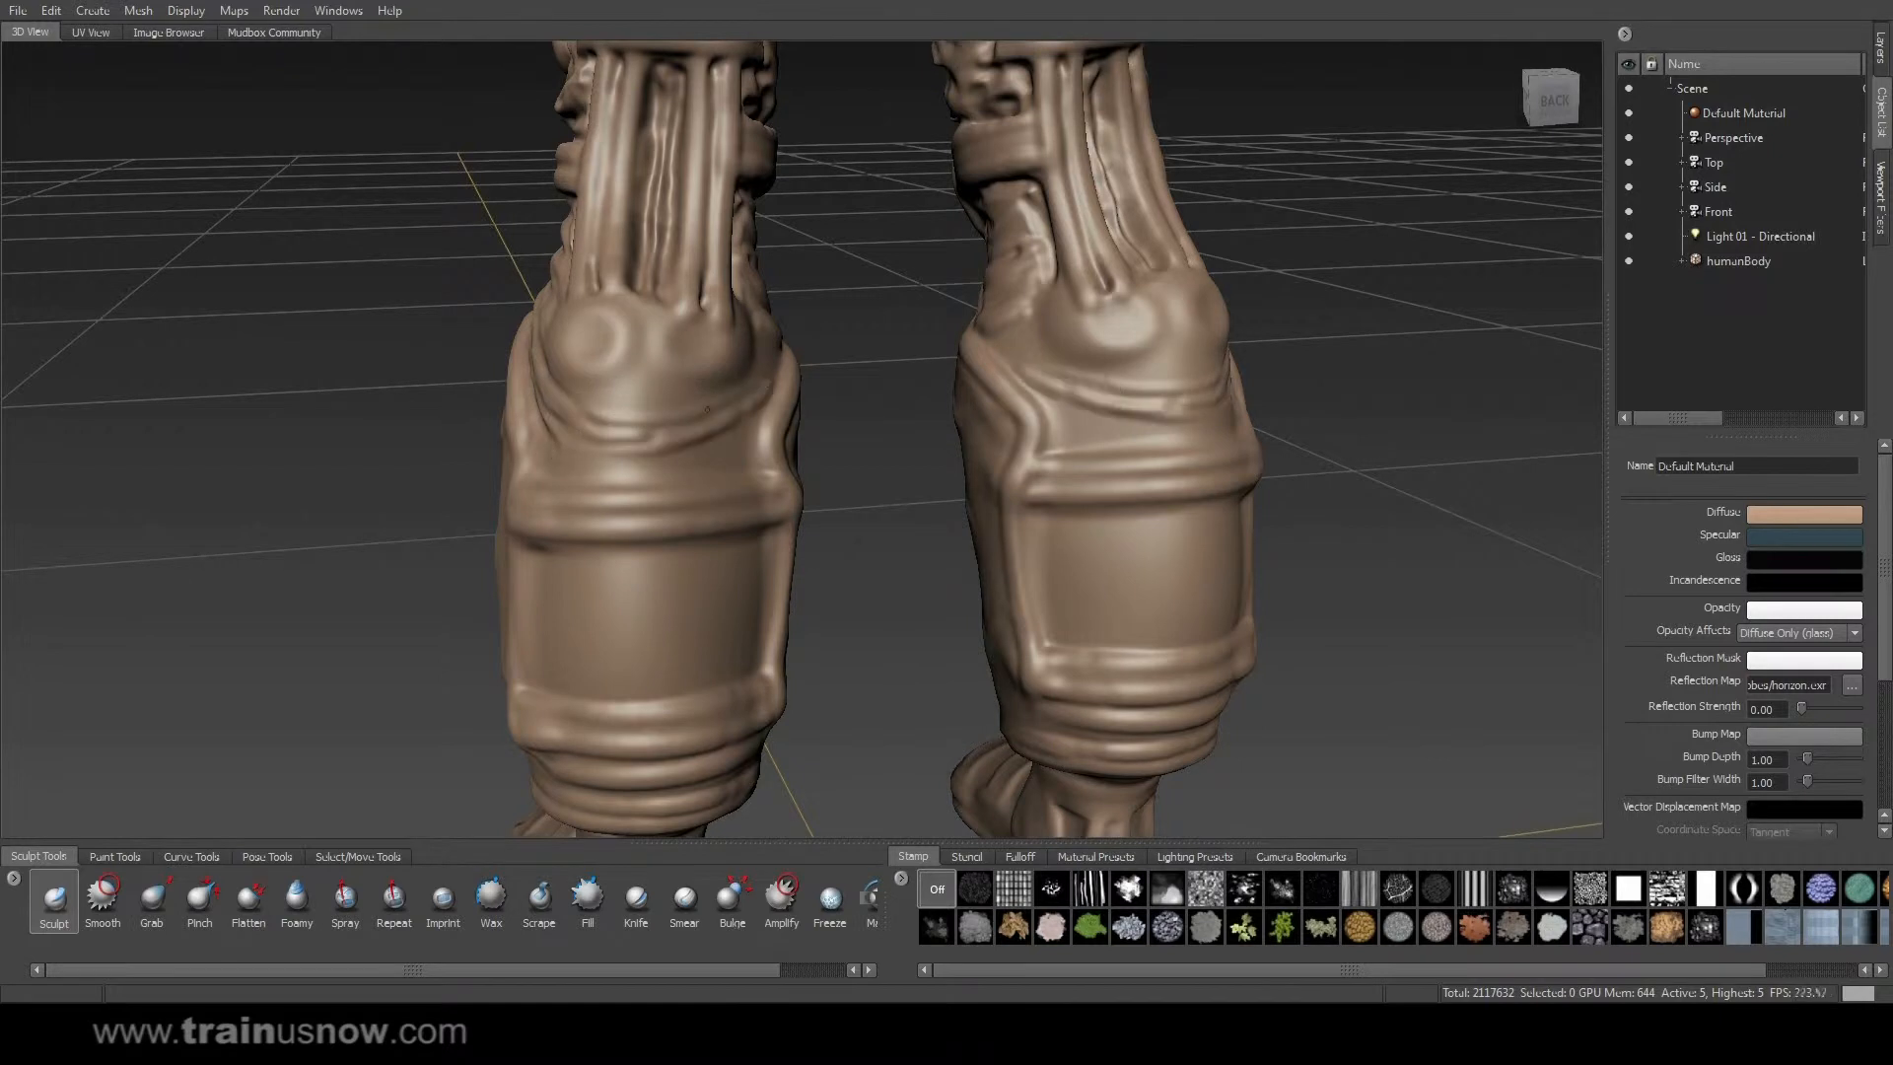
mouse_move(707, 408)
left_mouse_down()
mouse_move(698, 456)
mouse_move(547, 479)
left_mouse_up()
mouse_move(646, 548)
left_mouse_down()
mouse_move(562, 543)
mouse_move(680, 542)
mouse_move(532, 542)
mouse_move(616, 546)
left_mouse_up()
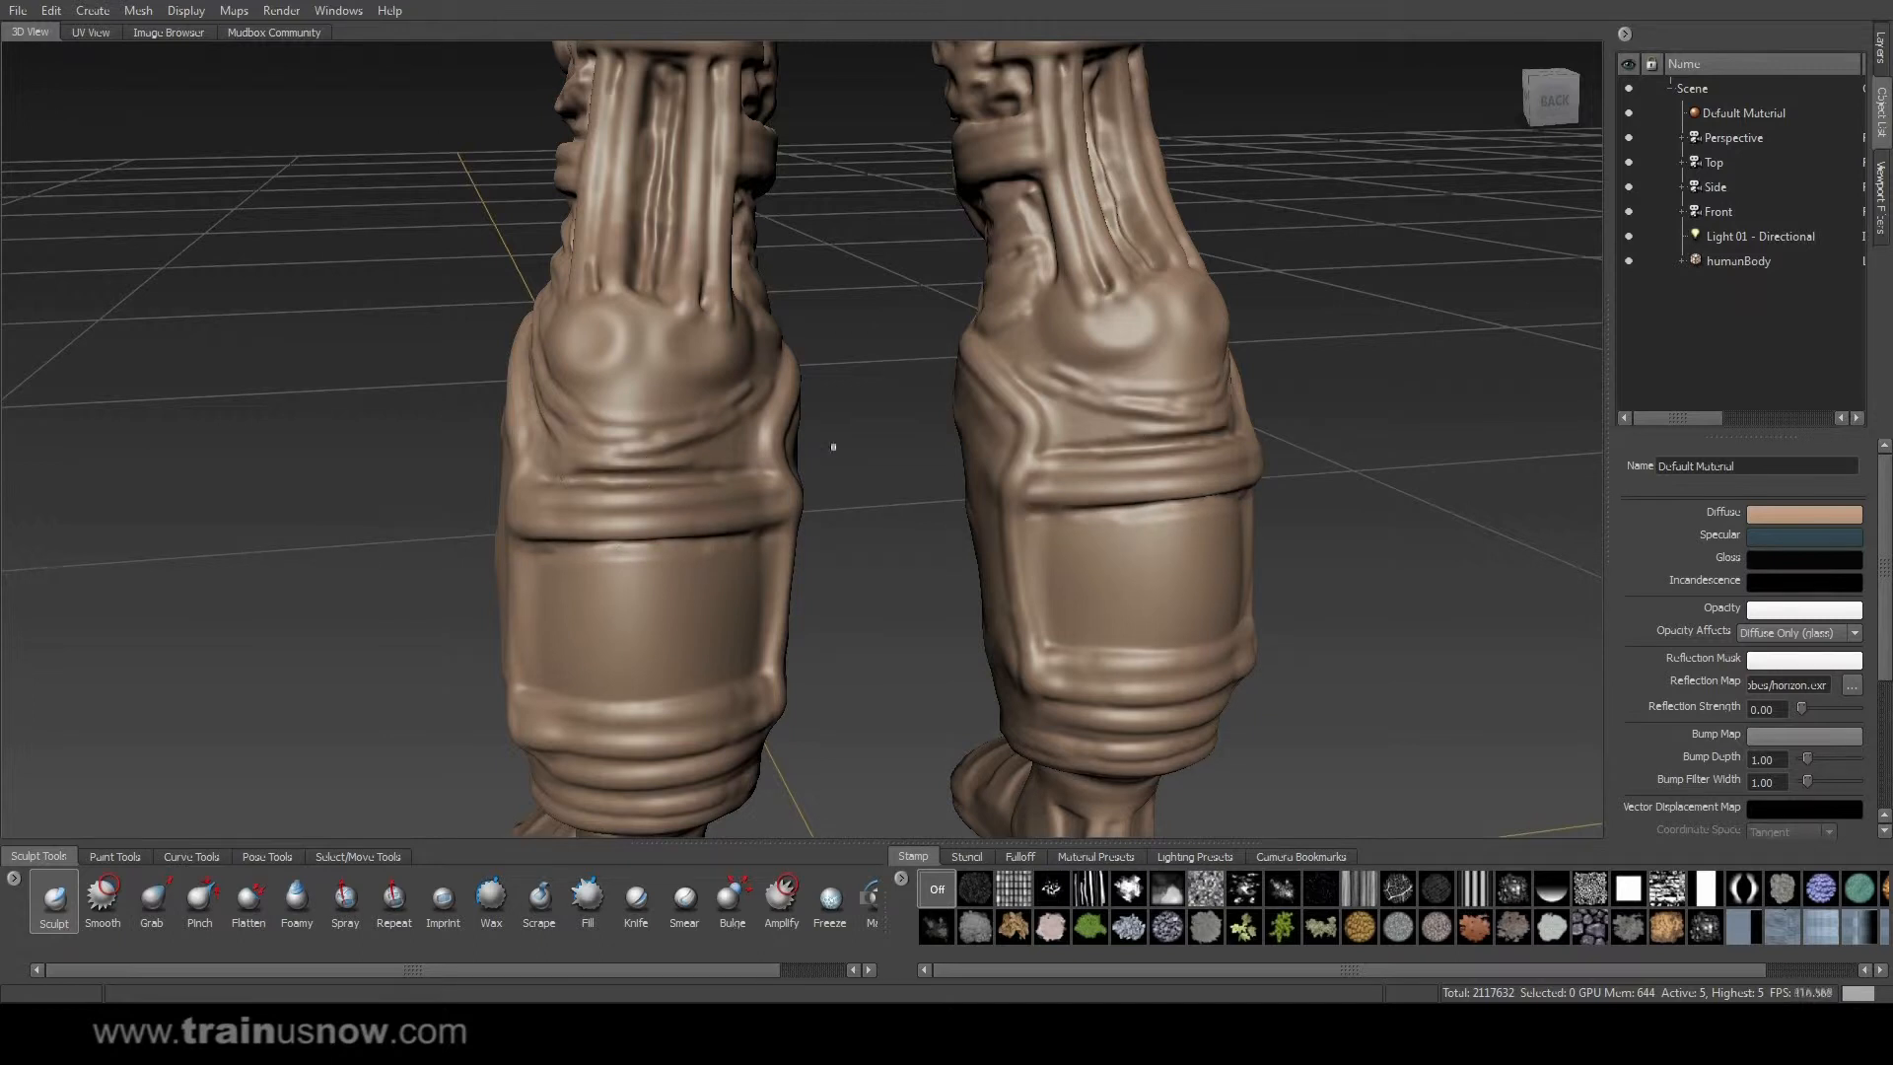
left_click_drag(631, 473, 690, 483, "alt")
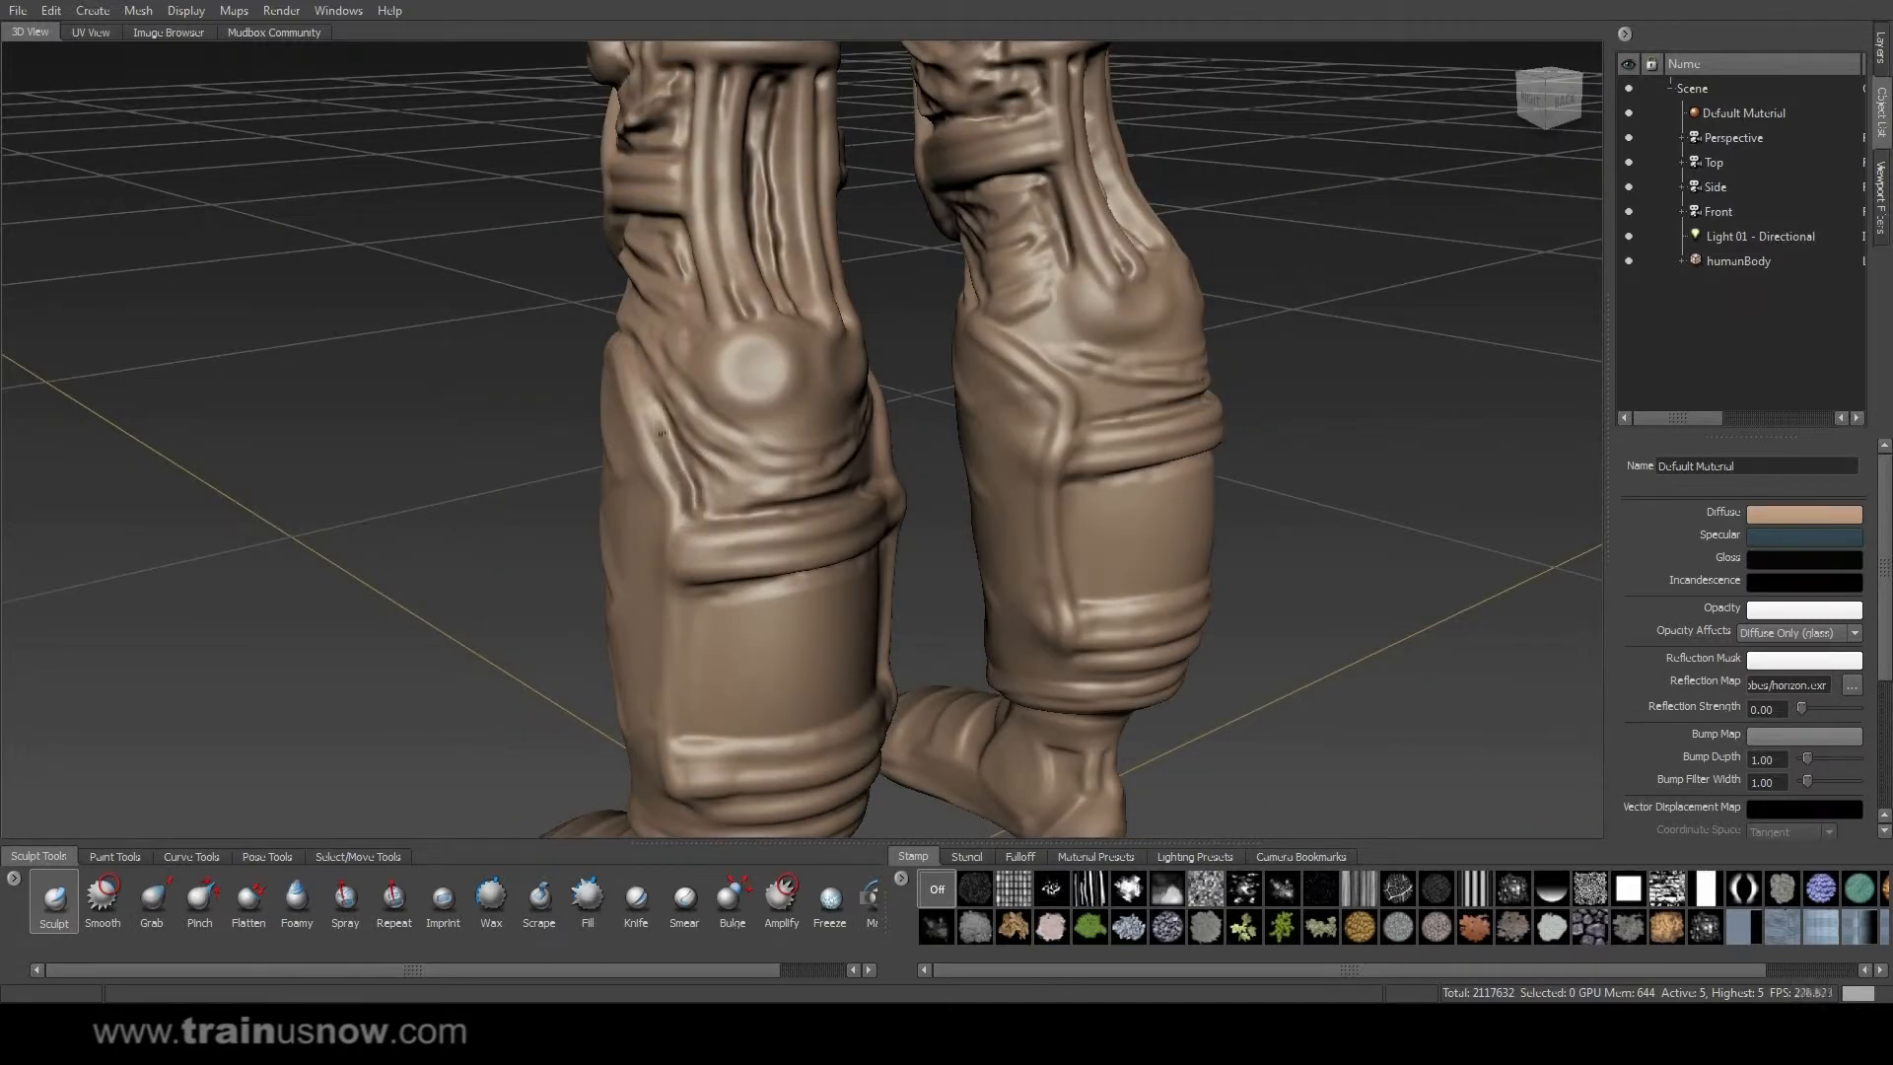
mouse_move(727, 475)
left_mouse_down()
mouse_move(759, 481)
mouse_move(749, 419)
mouse_move(609, 382)
left_mouse_up()
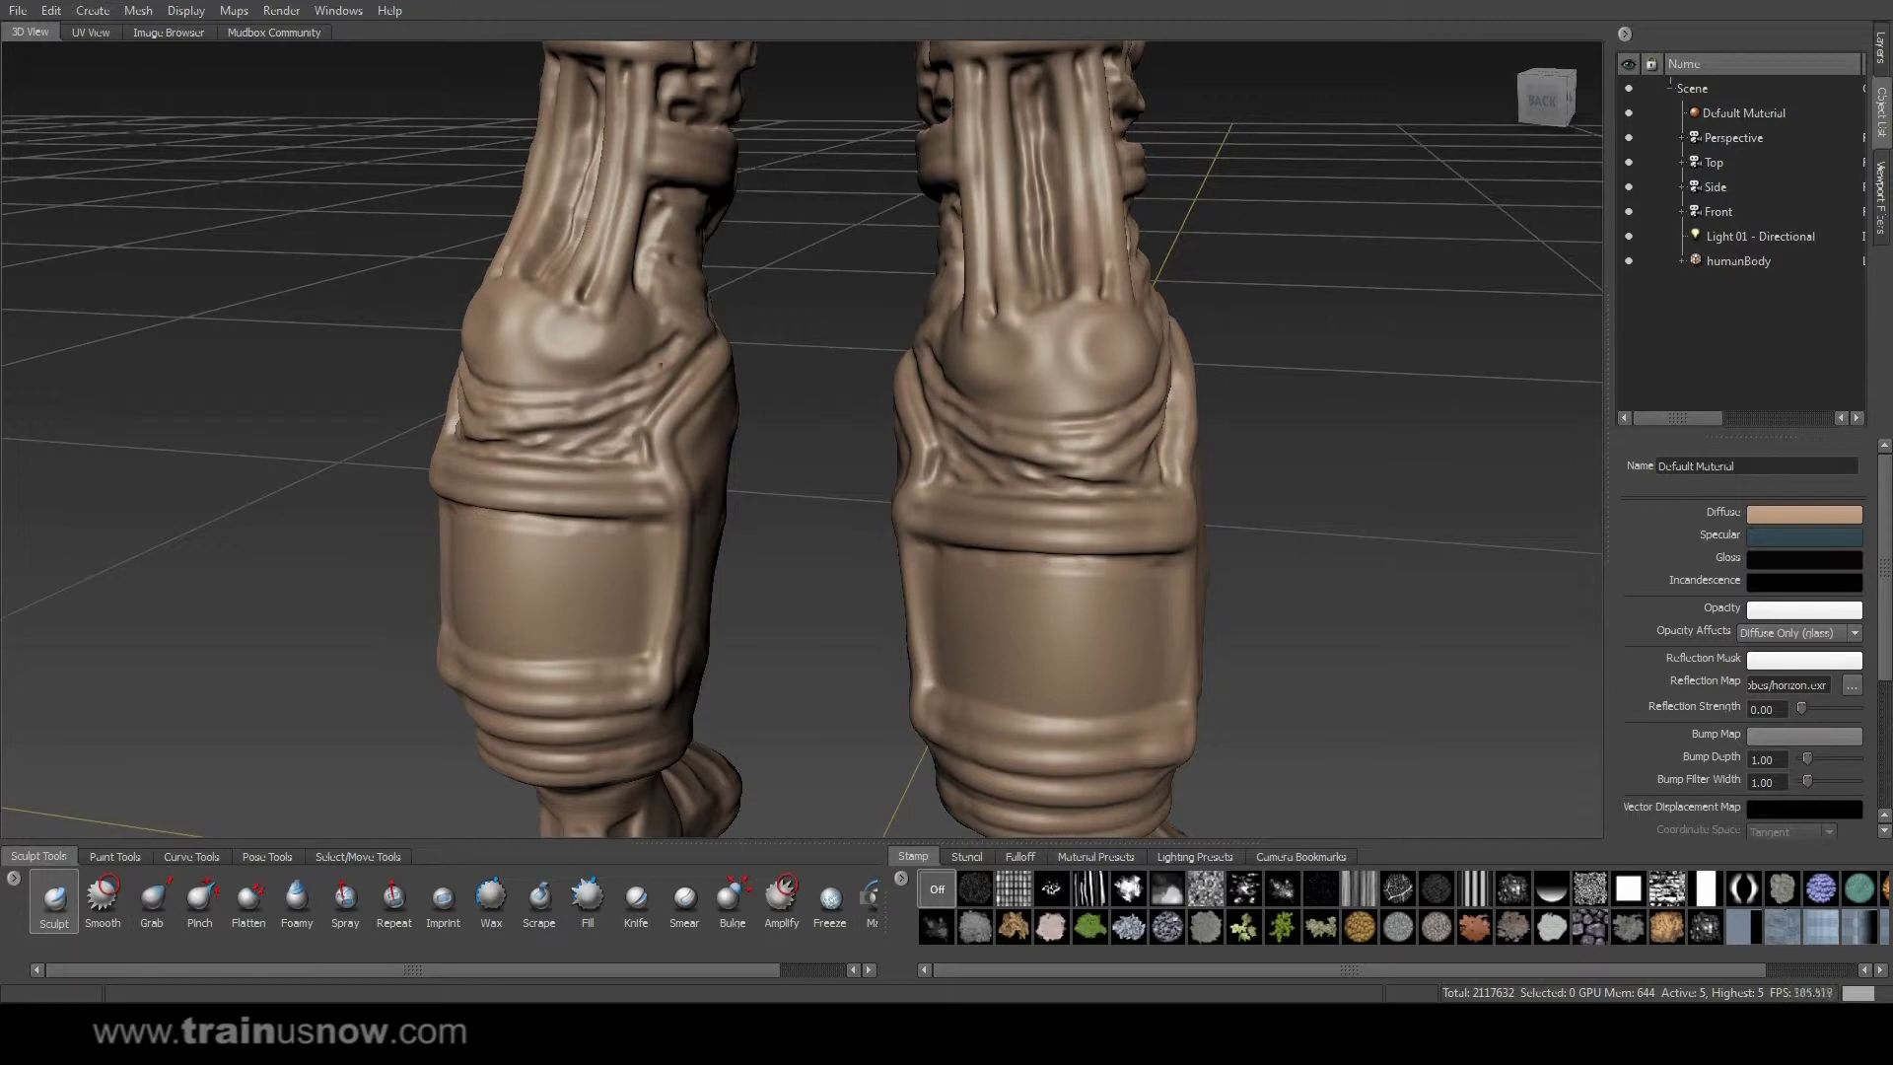
Sculpt concentric circular rings into the two round knobs at the base of the calf tubes.
left_click_drag(453, 415, 887, 384, "alt")
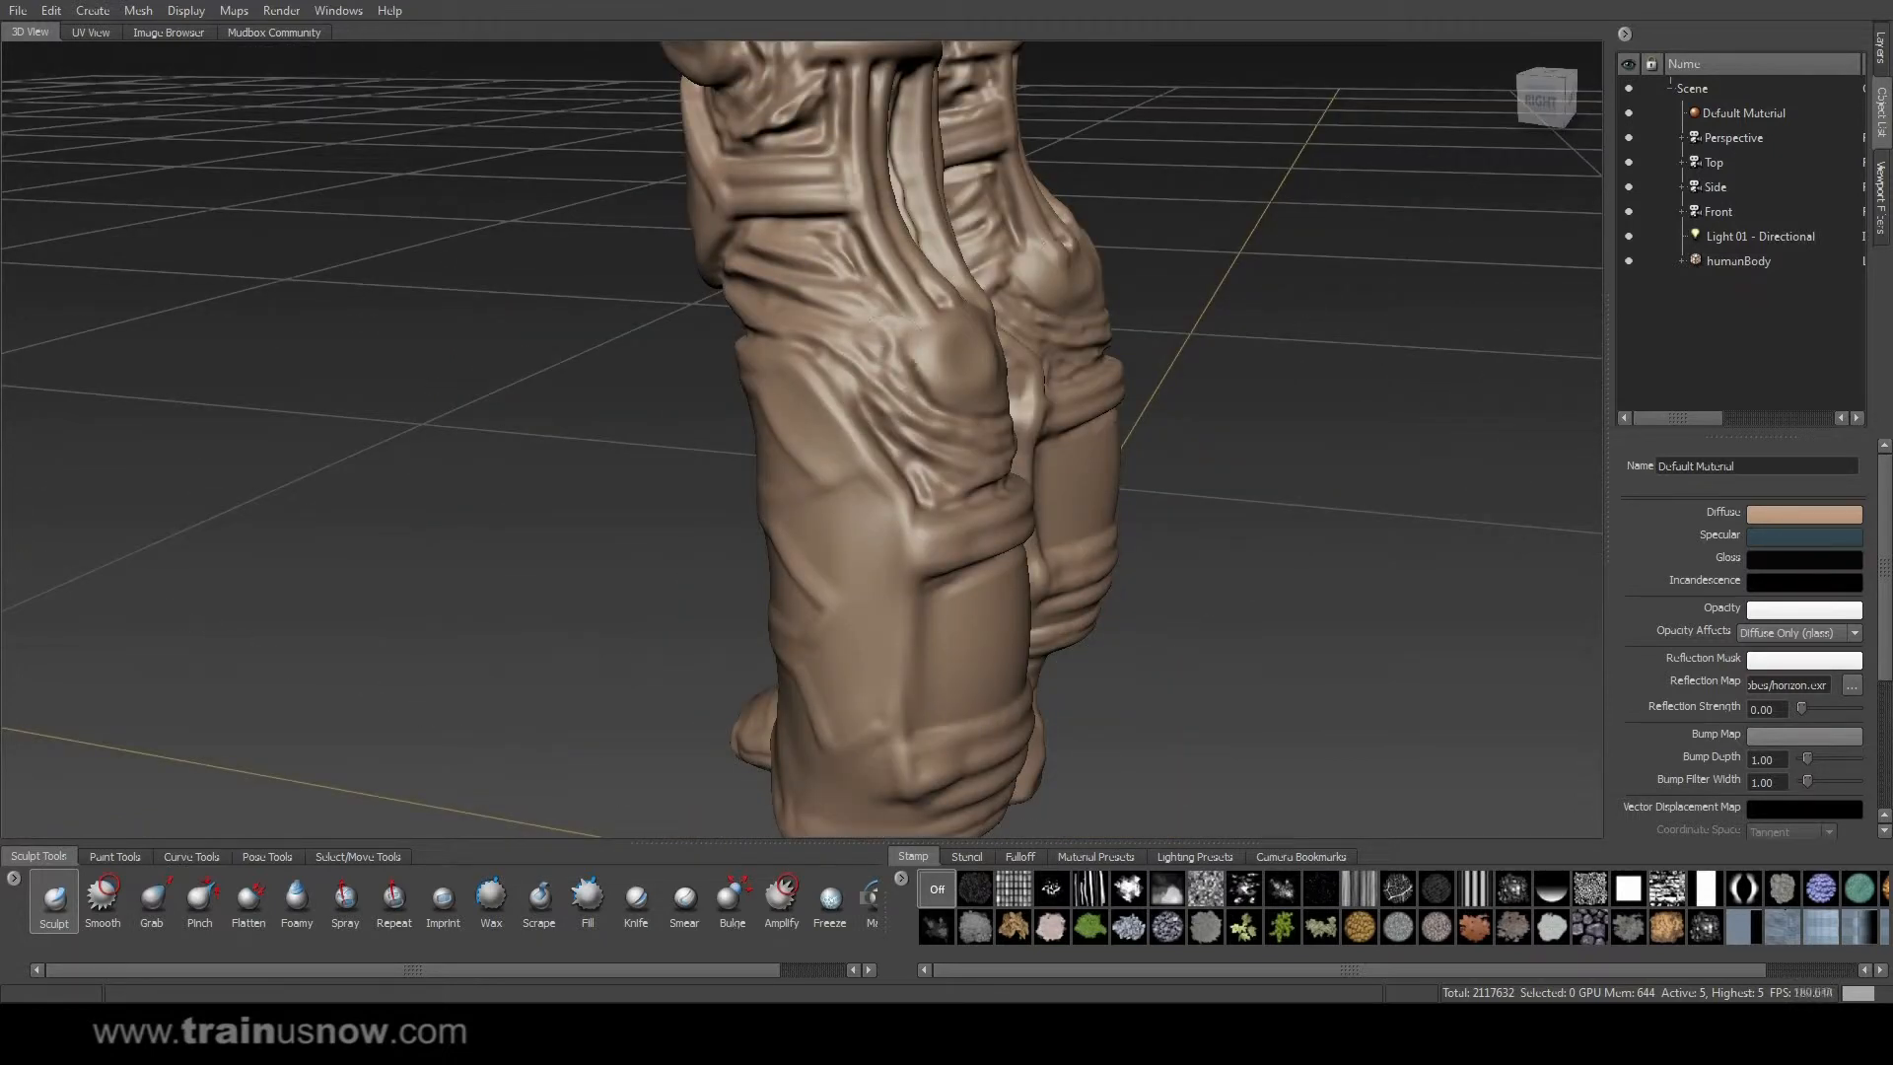
left_click_drag(899, 350, 1085, 261, "alt")
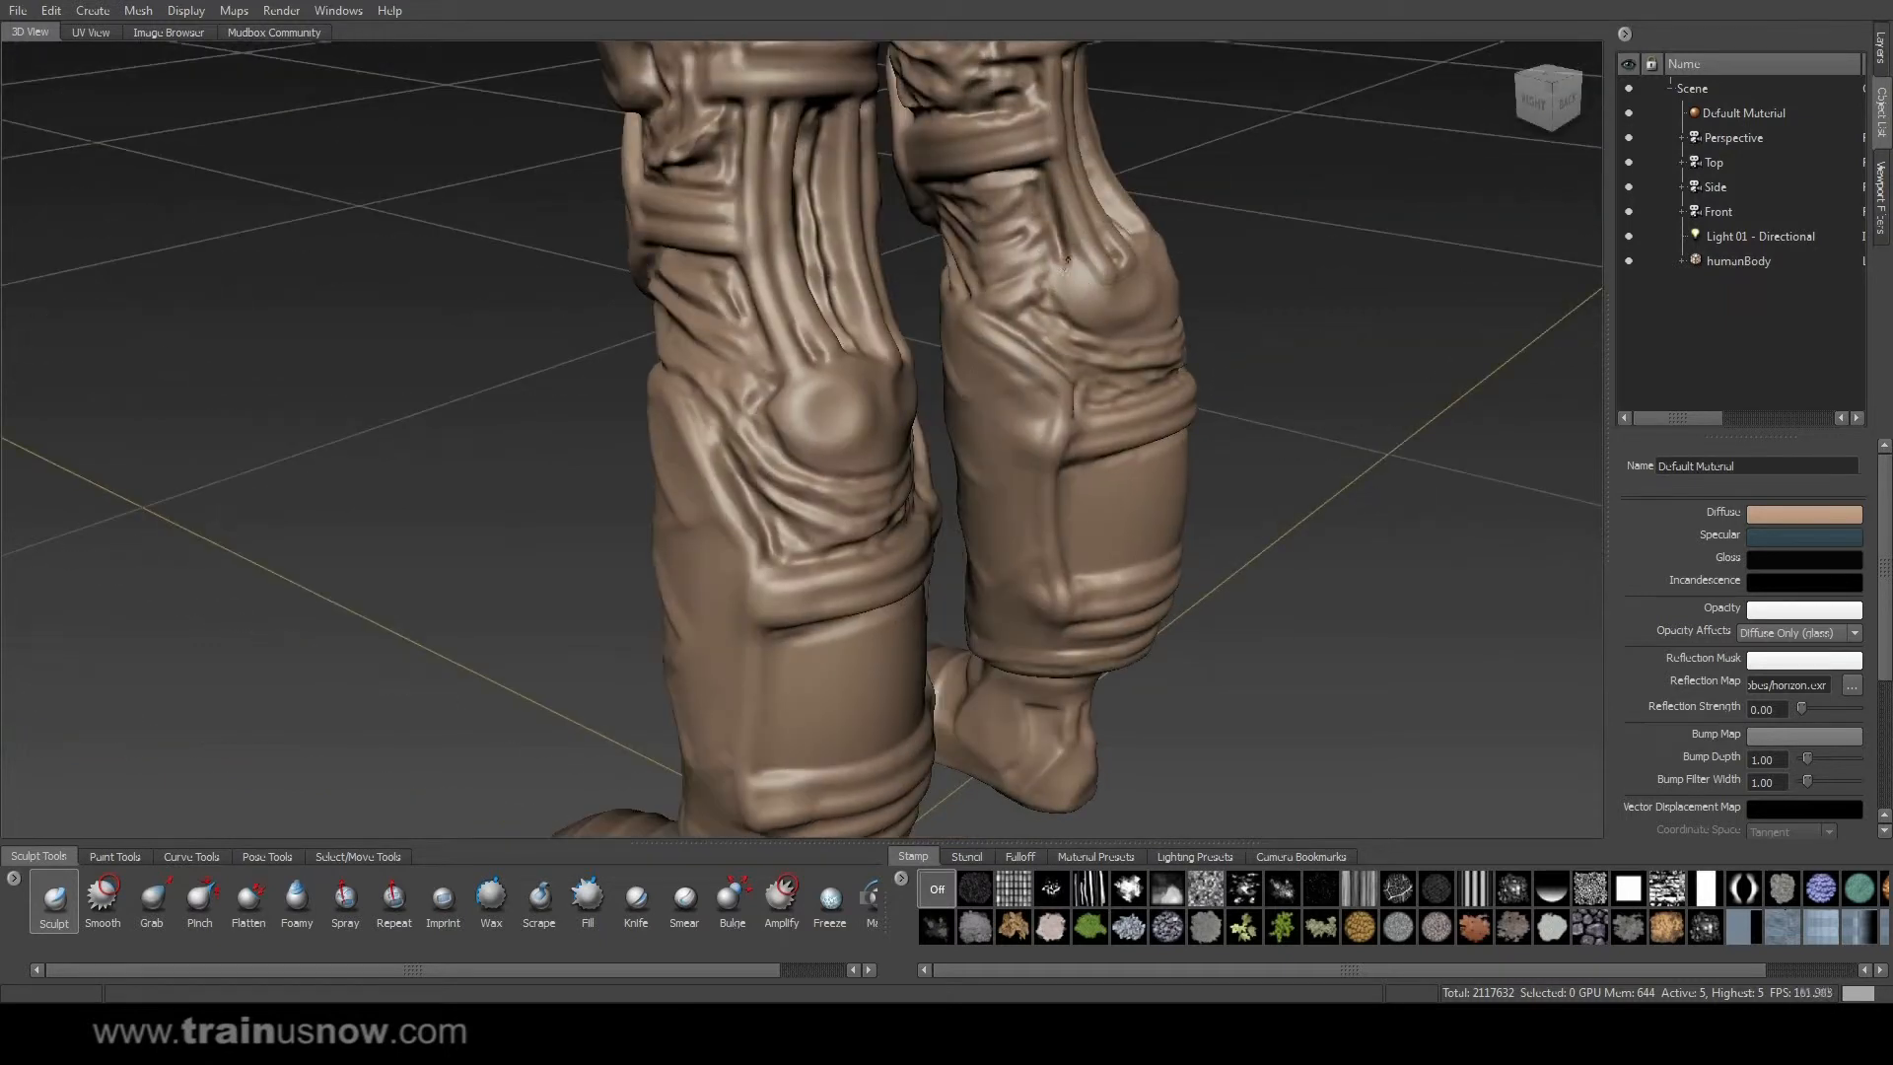
left_click_drag(1306, 324, 611, 385, "alt")
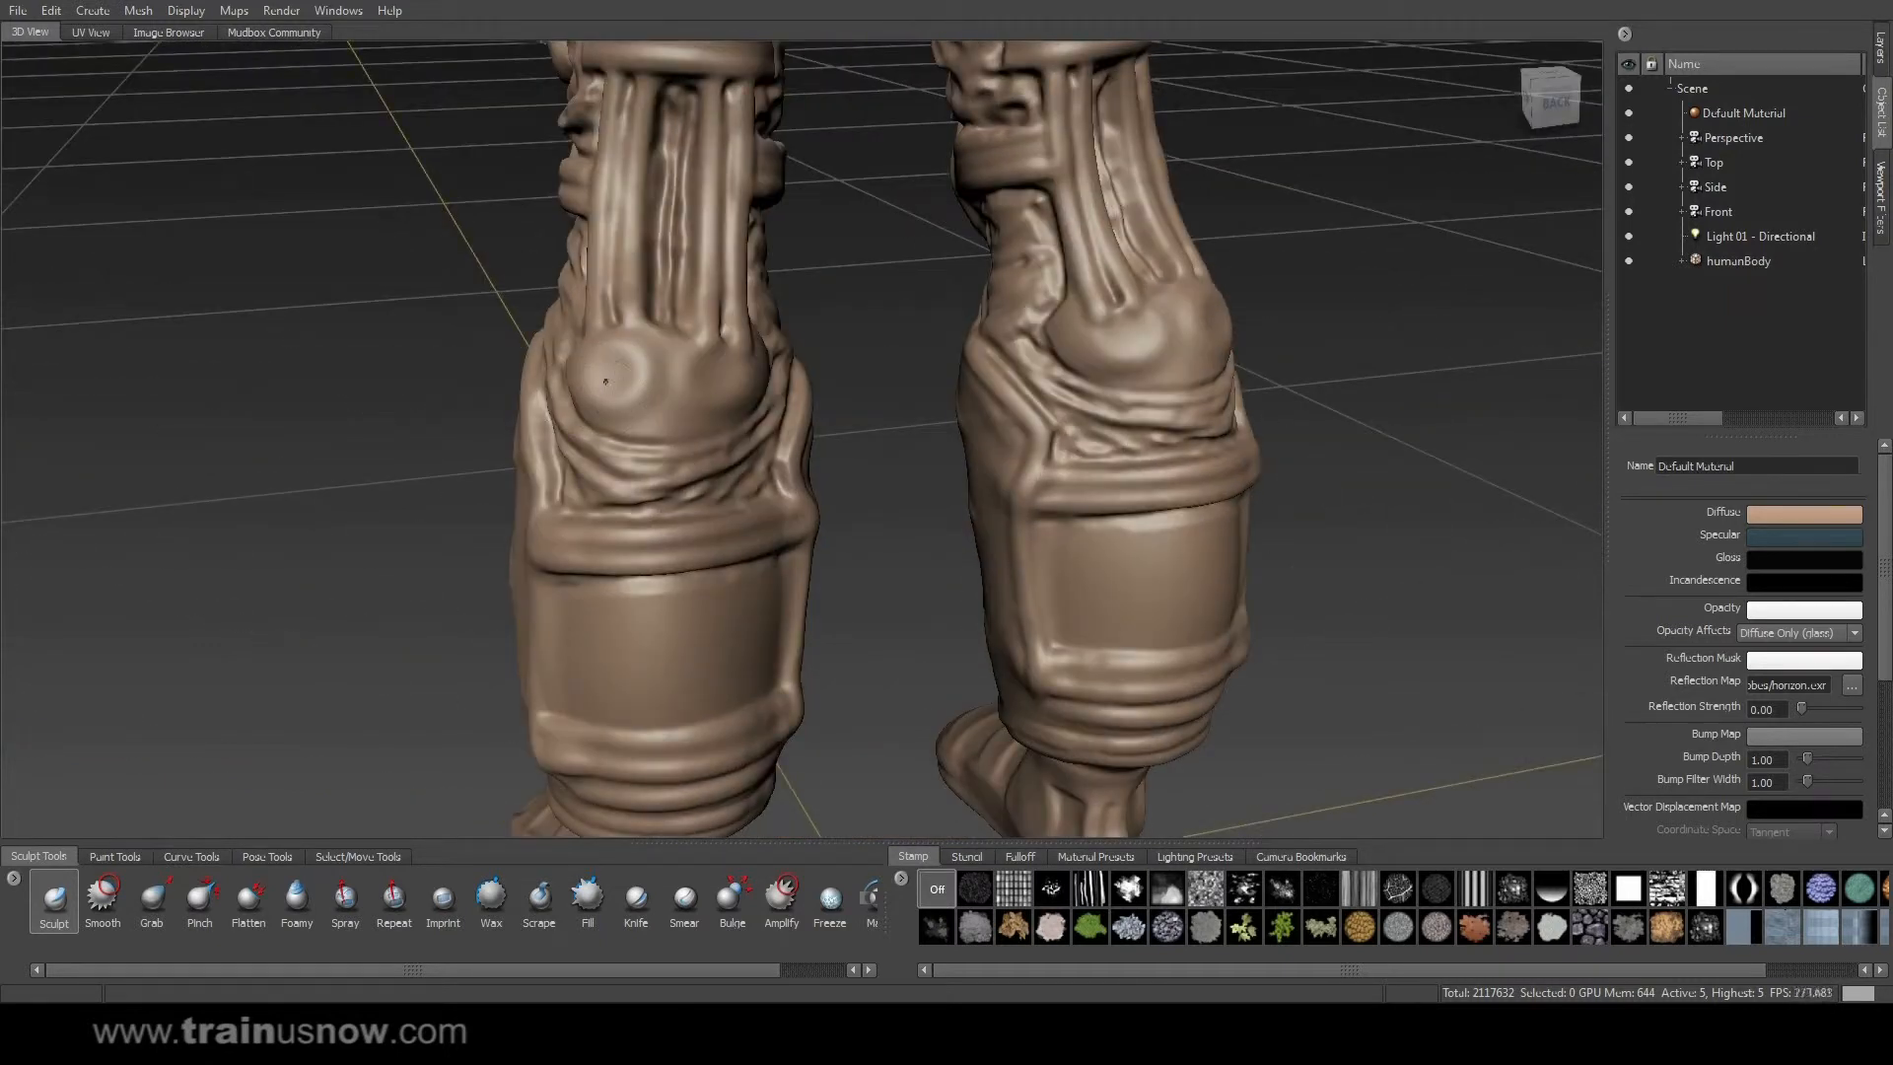
left_click(1134, 338)
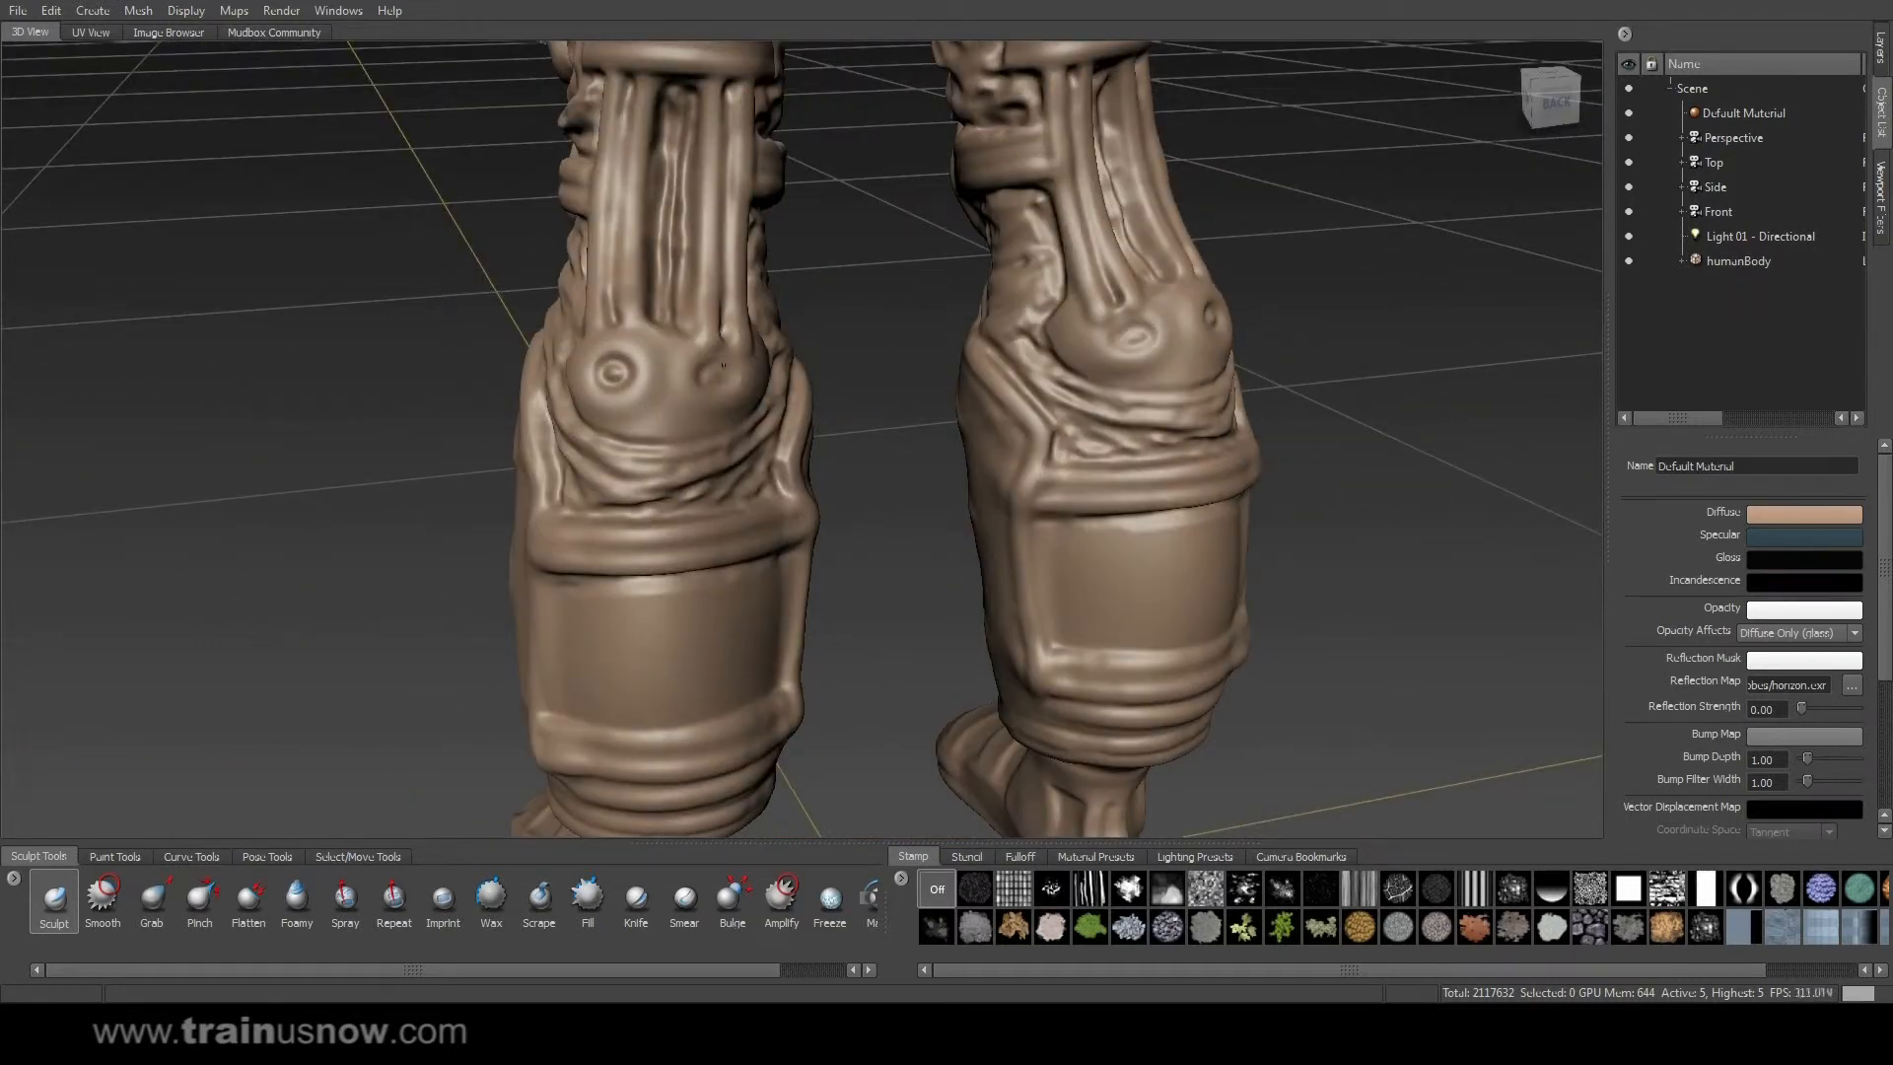
left_click(707, 371)
left_click_drag(693, 394, 733, 392)
mouse_move(613, 355)
left_mouse_down()
mouse_move(651, 434)
mouse_move(562, 417)
mouse_move(599, 317)
mouse_move(617, 325)
left_mouse_up()
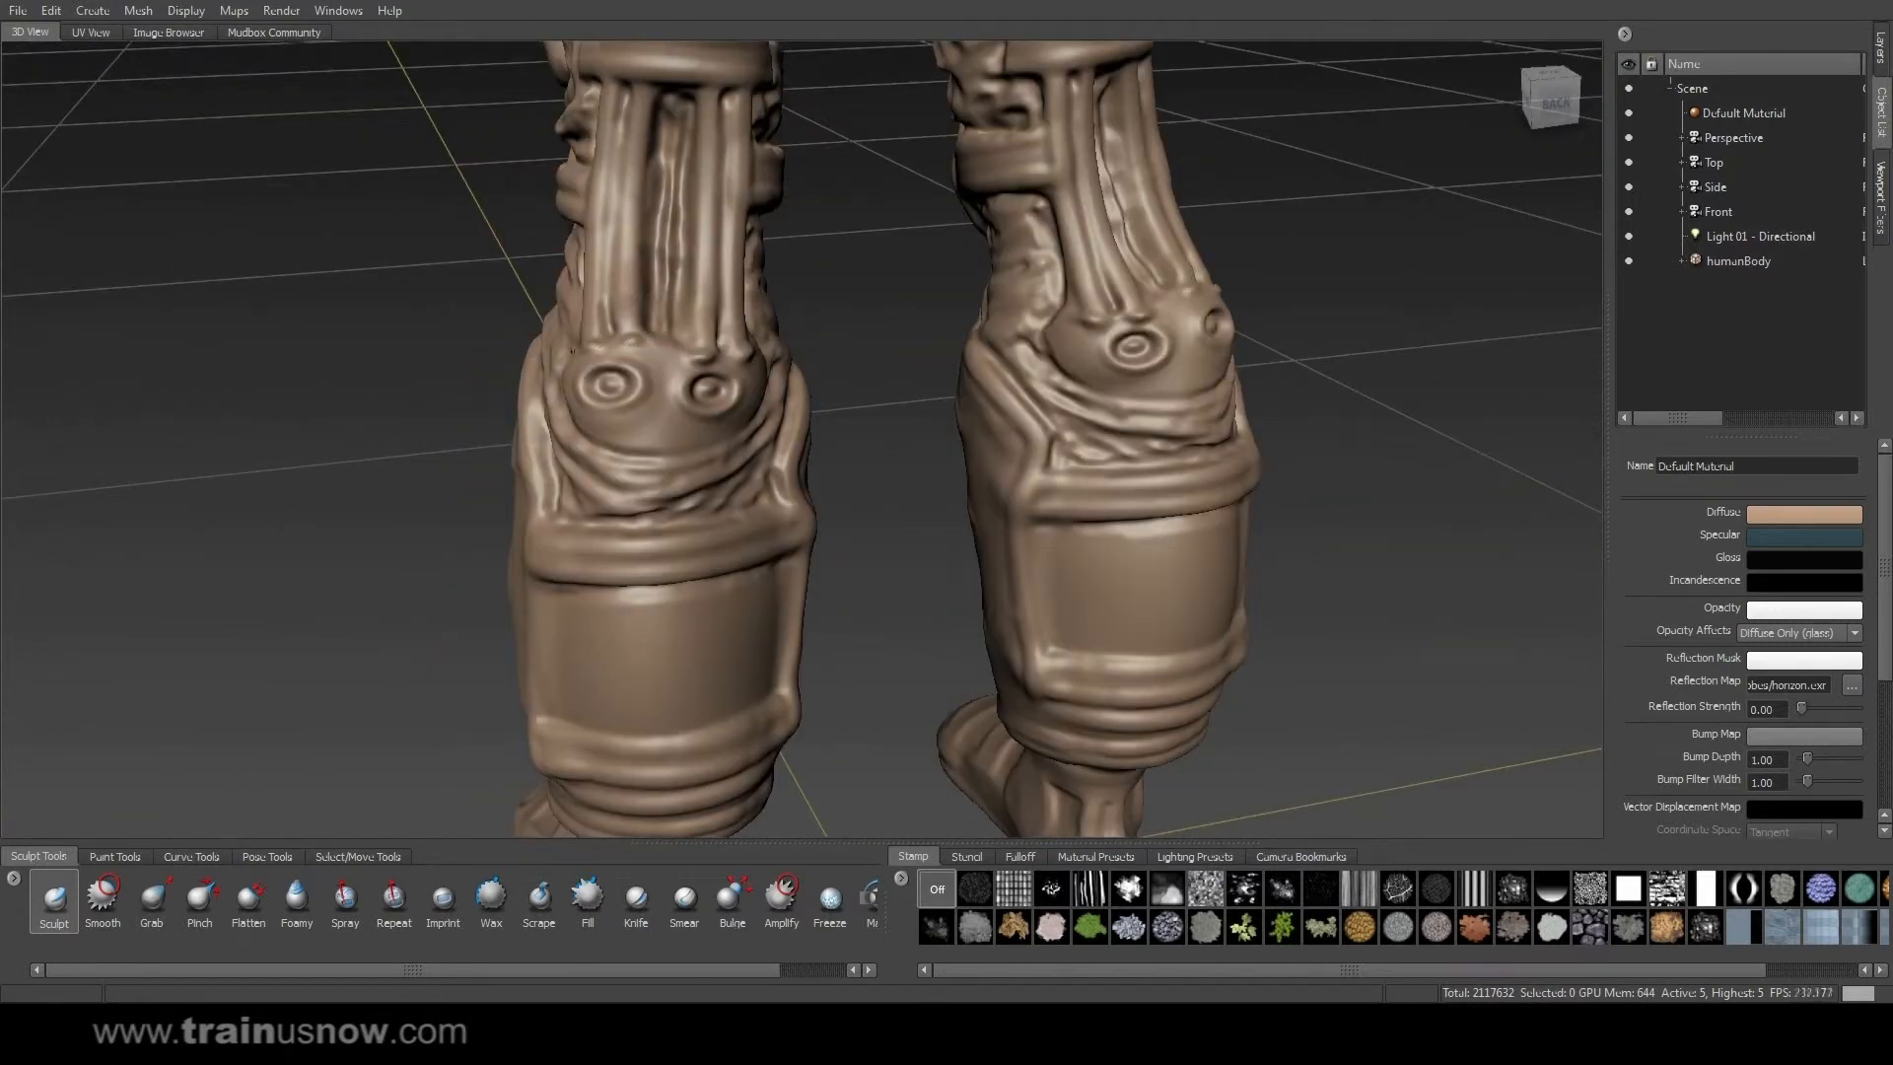
Define the borders of the recessed panel on the back of the lower leg and sculpt horizontal folds inside it.
right_click_drag(616, 325, 591, 375, "alt")
mouse_move(592, 375)
left_mouse_down("alt")
mouse_move(672, 553)
mouse_move(618, 641)
mouse_move(617, 508)
mouse_move(538, 478)
left_mouse_up("alt")
mouse_move(673, 582)
left_mouse_down()
mouse_move(687, 501)
mouse_move(673, 624)
mouse_move(687, 501)
mouse_move(667, 616)
mouse_move(478, 614)
left_mouse_up()
left_click_drag(478, 528, 622, 547)
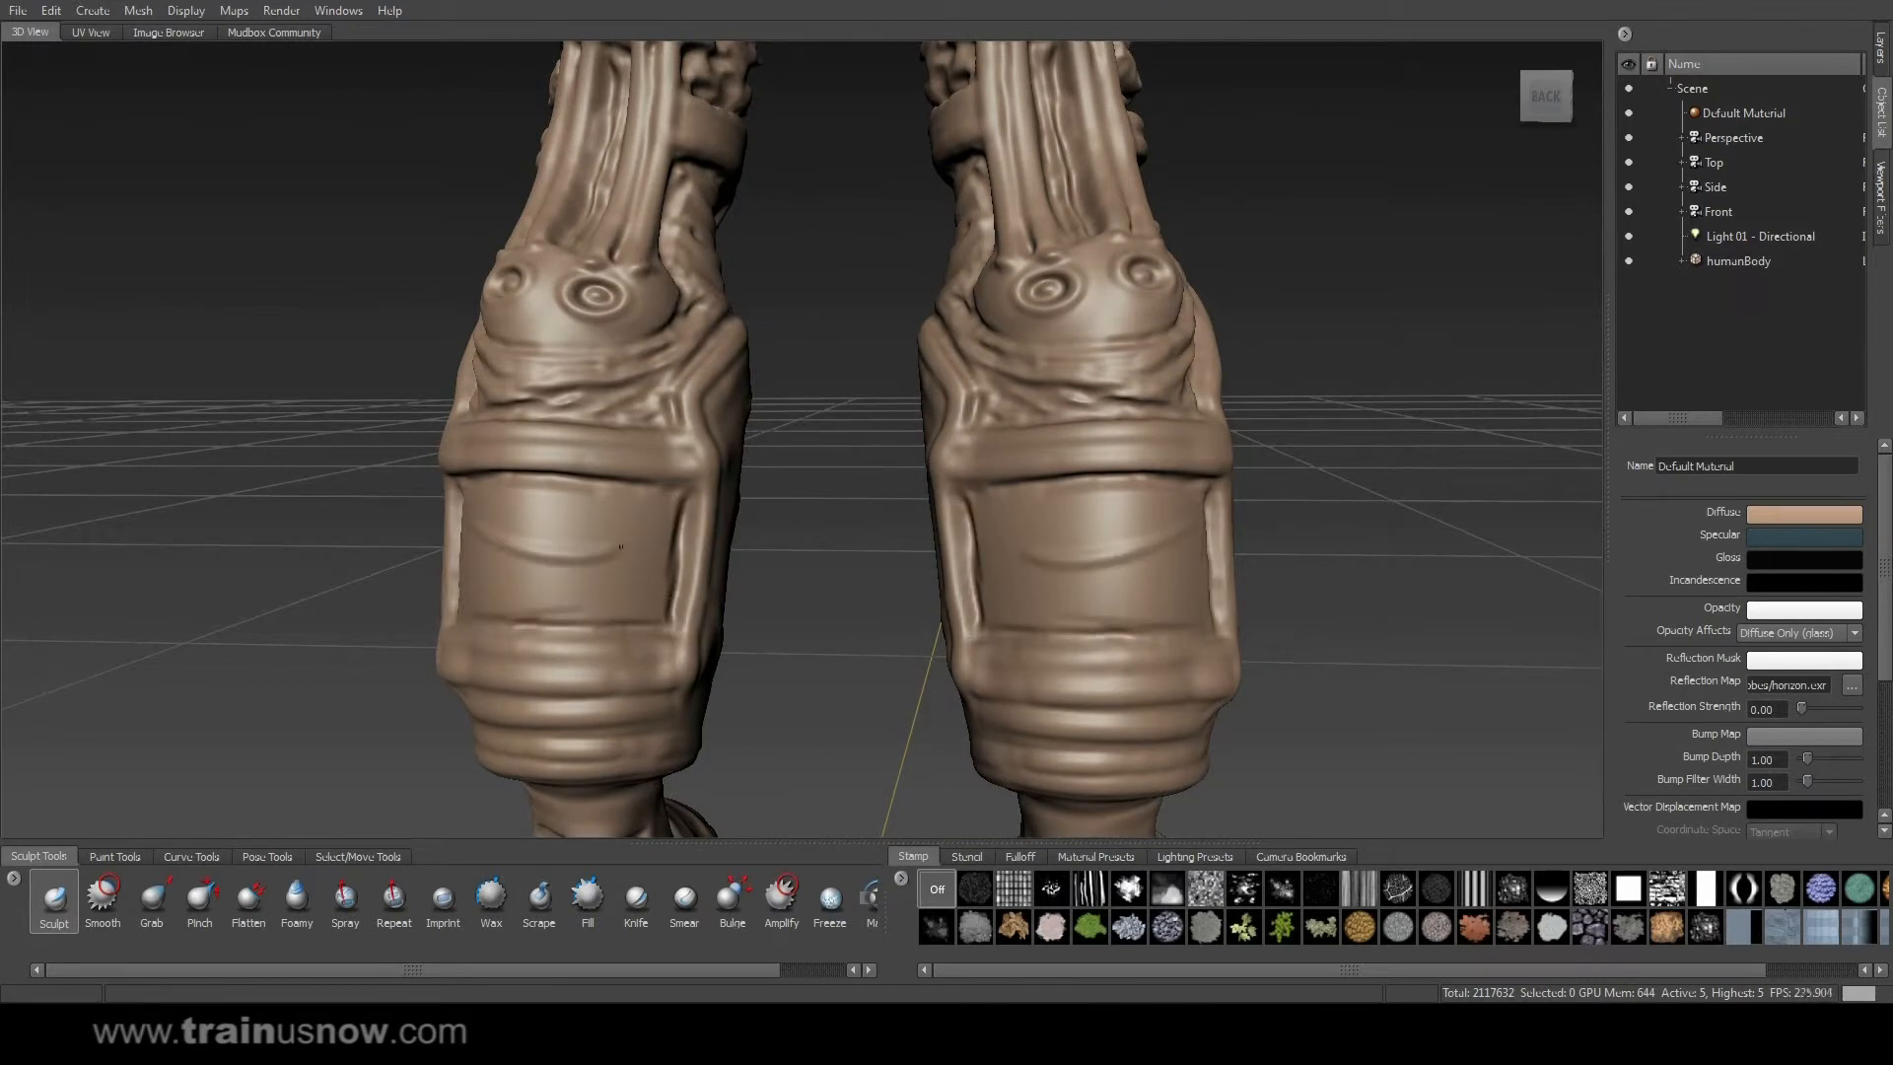
left_click_drag(491, 570, 631, 582)
mouse_move(535, 522)
left_mouse_down()
mouse_move(629, 501)
mouse_move(595, 591)
mouse_move(508, 603)
left_mouse_up()
mouse_move(659, 589)
left_mouse_down()
mouse_move(592, 619)
mouse_move(557, 601)
left_mouse_up()
mouse_move(632, 543)
left_mouse_down()
mouse_move(552, 548)
mouse_move(552, 513)
mouse_move(522, 517)
left_mouse_up()
Build up dense wrinkles across the lower leg's rear panel and carve small notches beneath the lower band.
left_click_drag(702, 501, 808, 520, "alt")
left_click_drag(587, 507, 690, 567)
left_click_drag(582, 537, 671, 597)
mouse_move(582, 590)
left_mouse_down()
mouse_move(646, 613)
mouse_move(621, 636)
mouse_move(688, 653)
mouse_move(720, 622)
left_mouse_up()
mouse_move(631, 512)
left_mouse_down()
mouse_move(720, 592)
mouse_move(691, 511)
mouse_move(731, 523)
left_mouse_up()
mouse_move(636, 498)
left_mouse_down()
mouse_move(724, 528)
mouse_move(749, 552)
mouse_move(740, 572)
left_mouse_up()
mouse_move(611, 654)
left_mouse_down()
mouse_move(922, 641)
mouse_move(756, 678)
mouse_move(772, 646)
mouse_move(632, 674)
left_mouse_up()
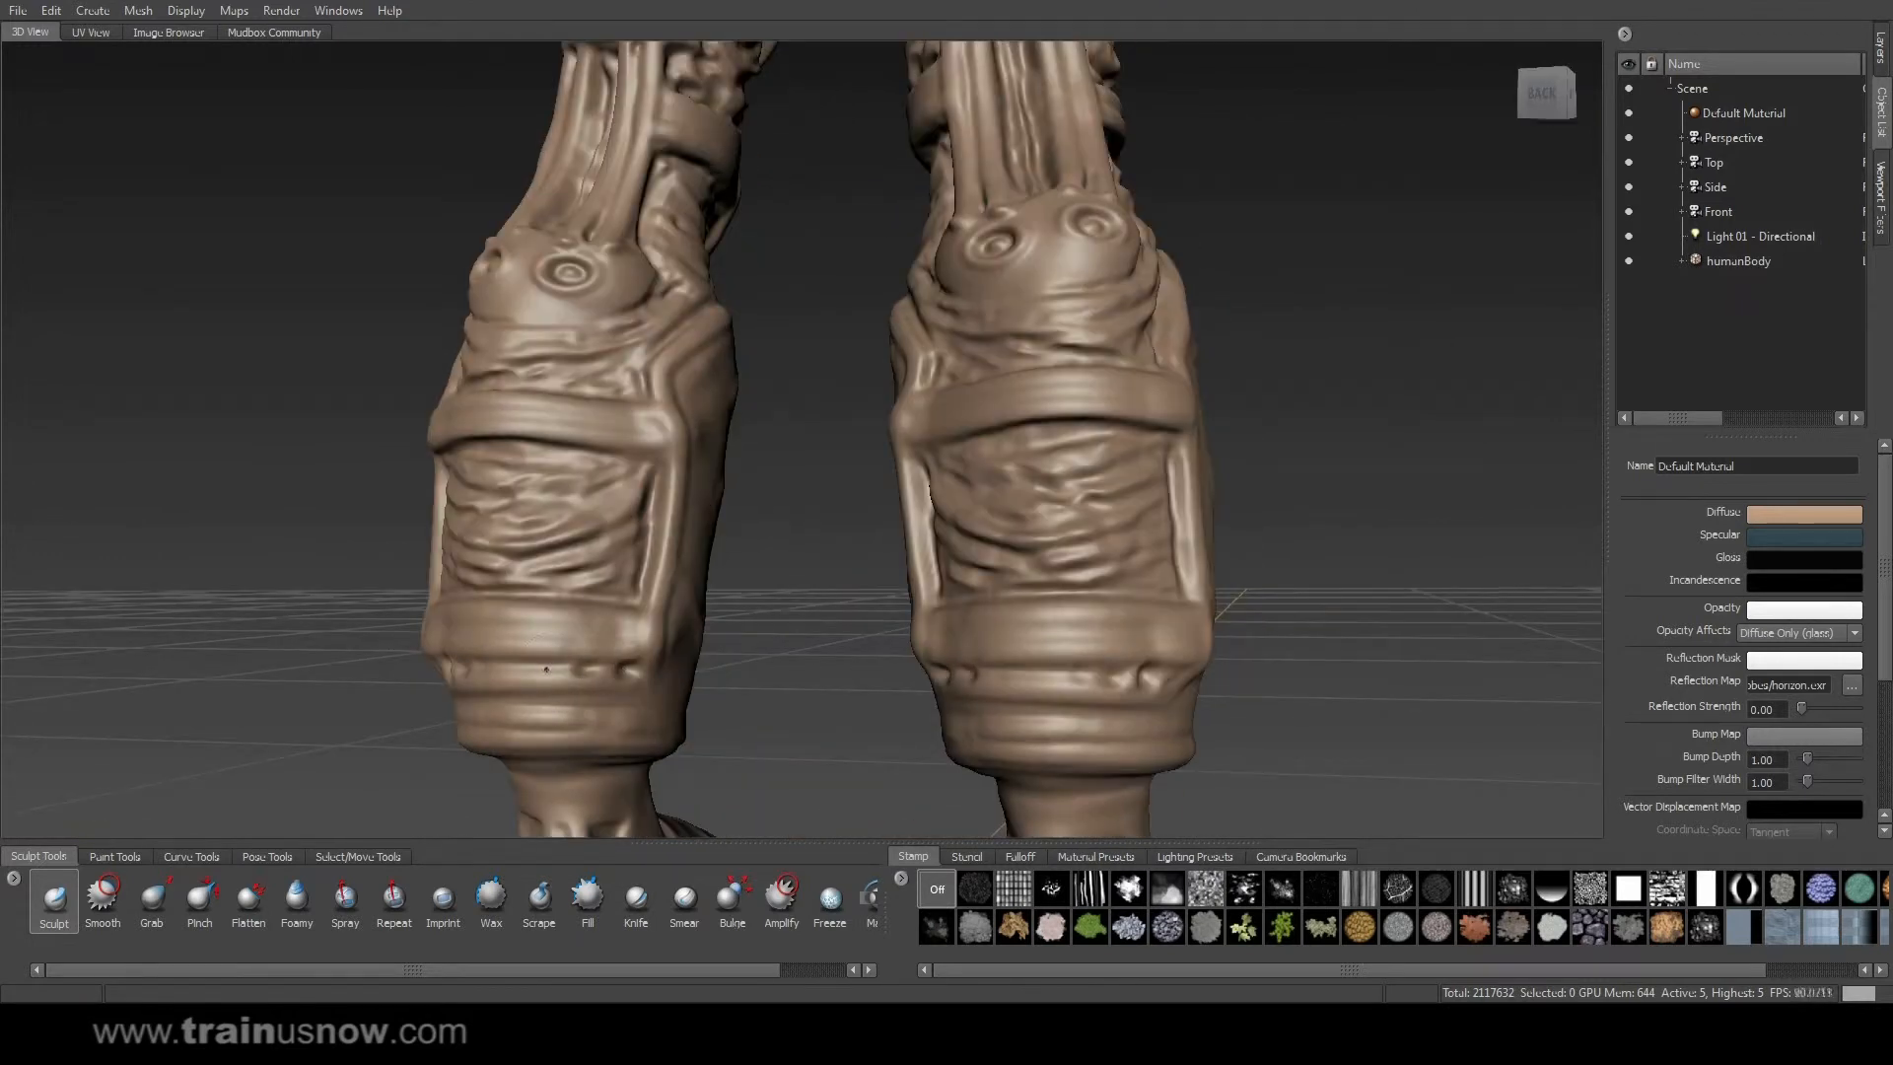
Examine the whole figure and frame the face and neck in a close three-quarter view.
right_click_drag(478, 662, 444, 663, "alt")
left_click_drag(443, 663, 1223, 336, "alt")
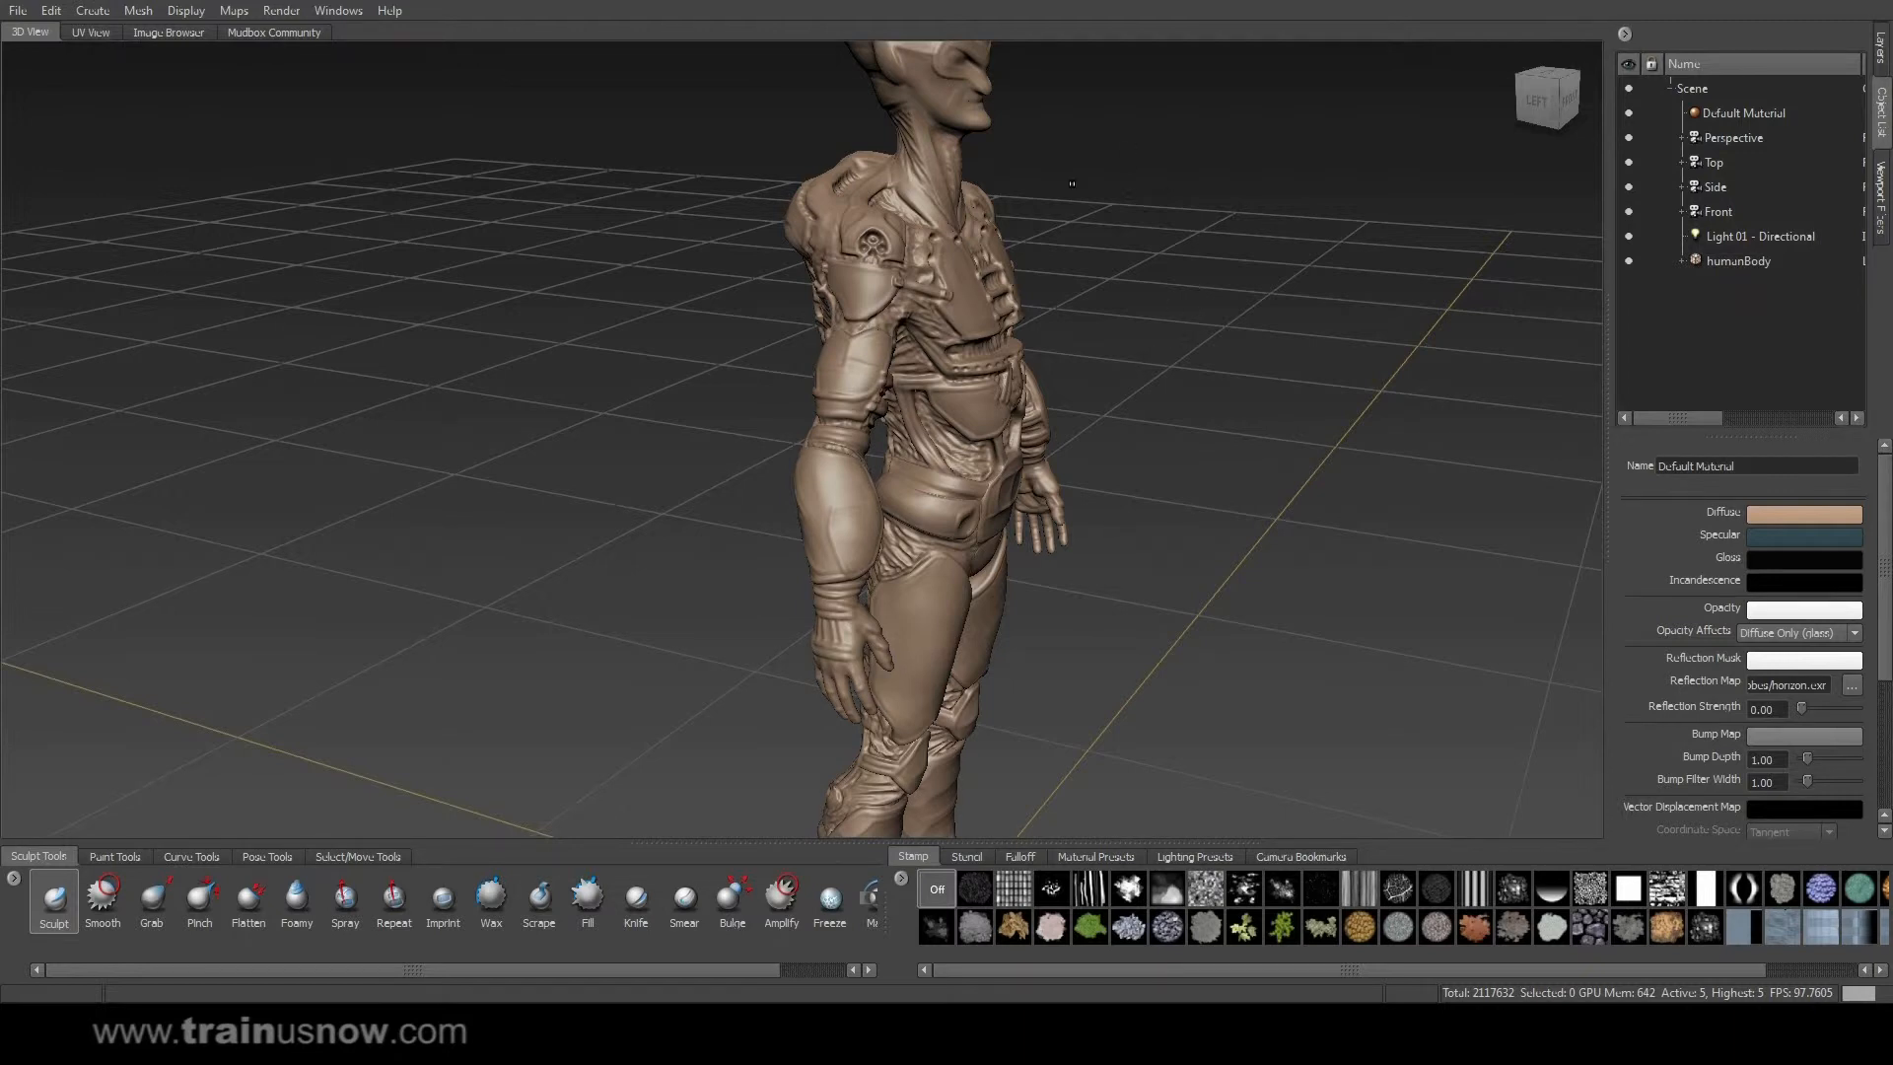
middle_click_drag(1072, 183, 1006, 592, "alt")
right_click_drag(1005, 592, 1114, 473, "alt")
left_click_drag(1115, 473, 789, 367, "alt")
middle_click_drag(789, 366, 1023, 367, "alt")
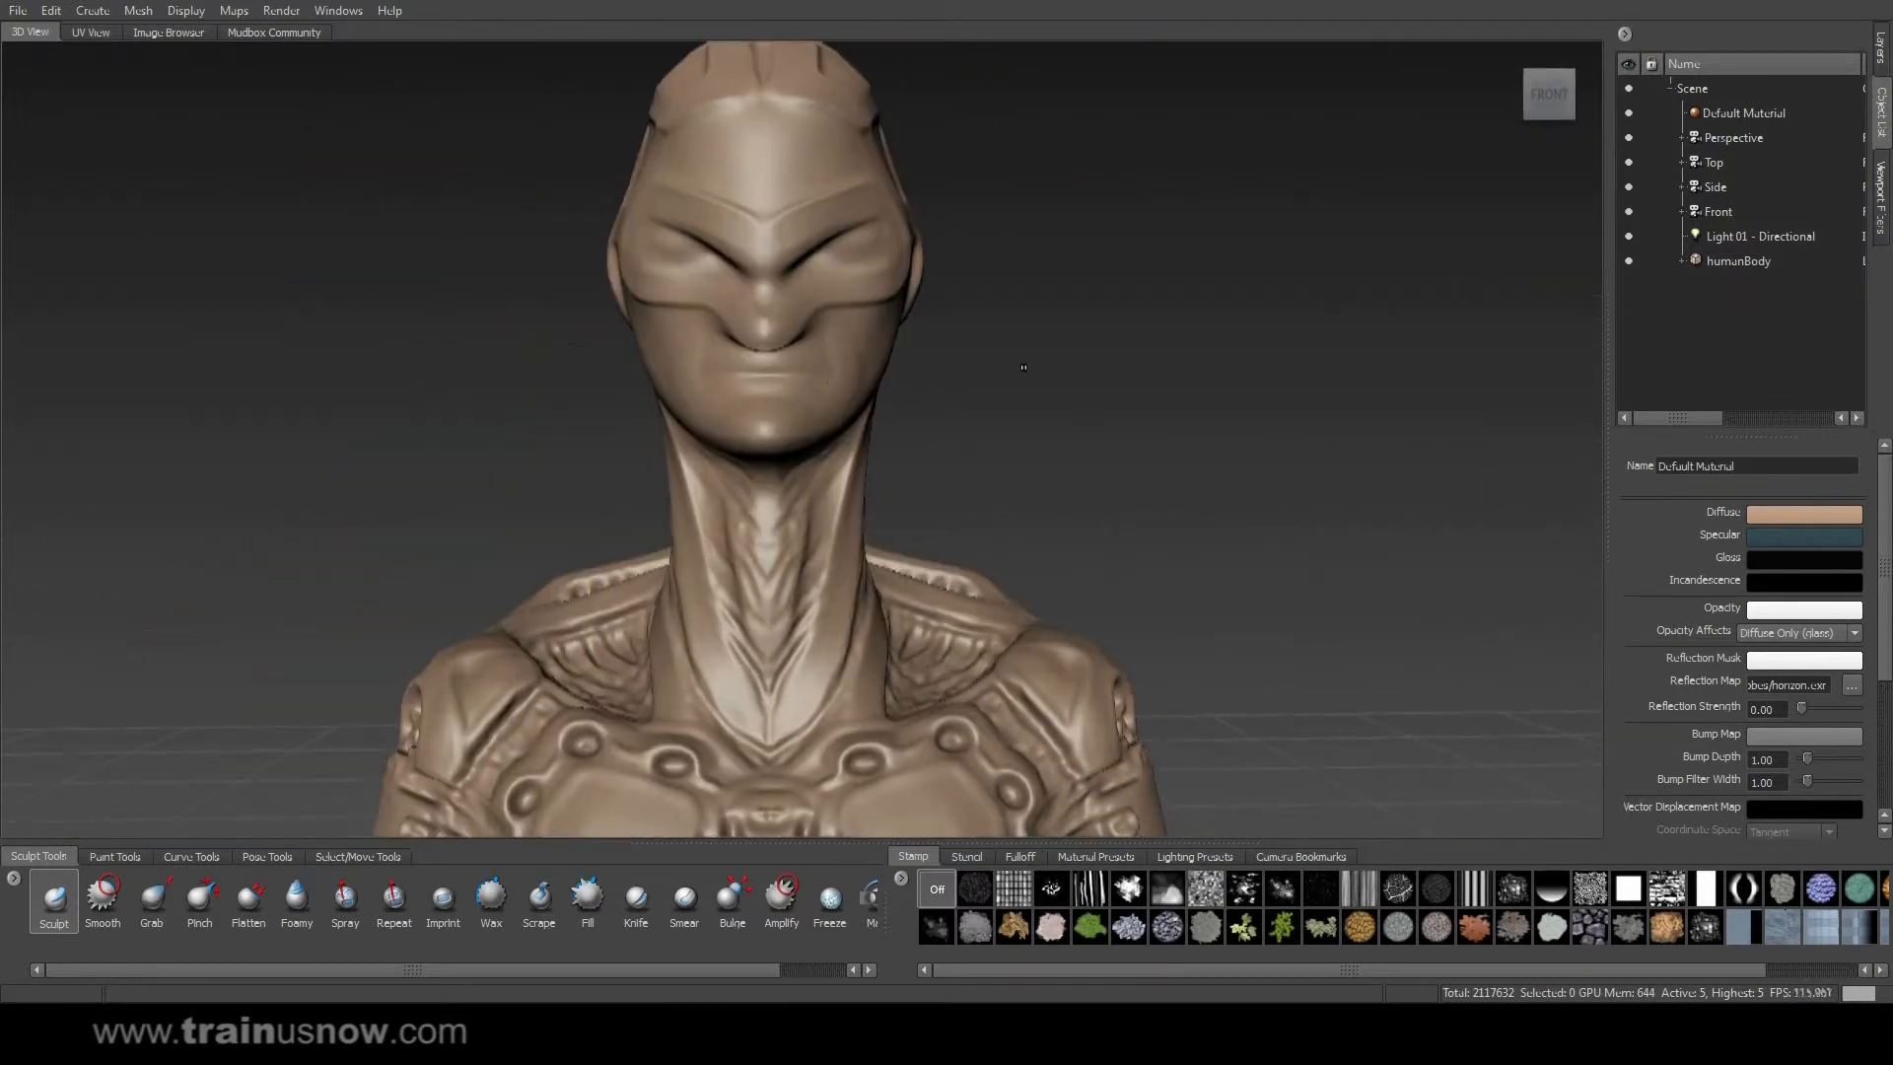
left_click_drag(1024, 367, 877, 375, "alt")
right_click_drag(878, 375, 636, 353, "alt")
middle_click_drag(636, 353, 754, 371, "alt")
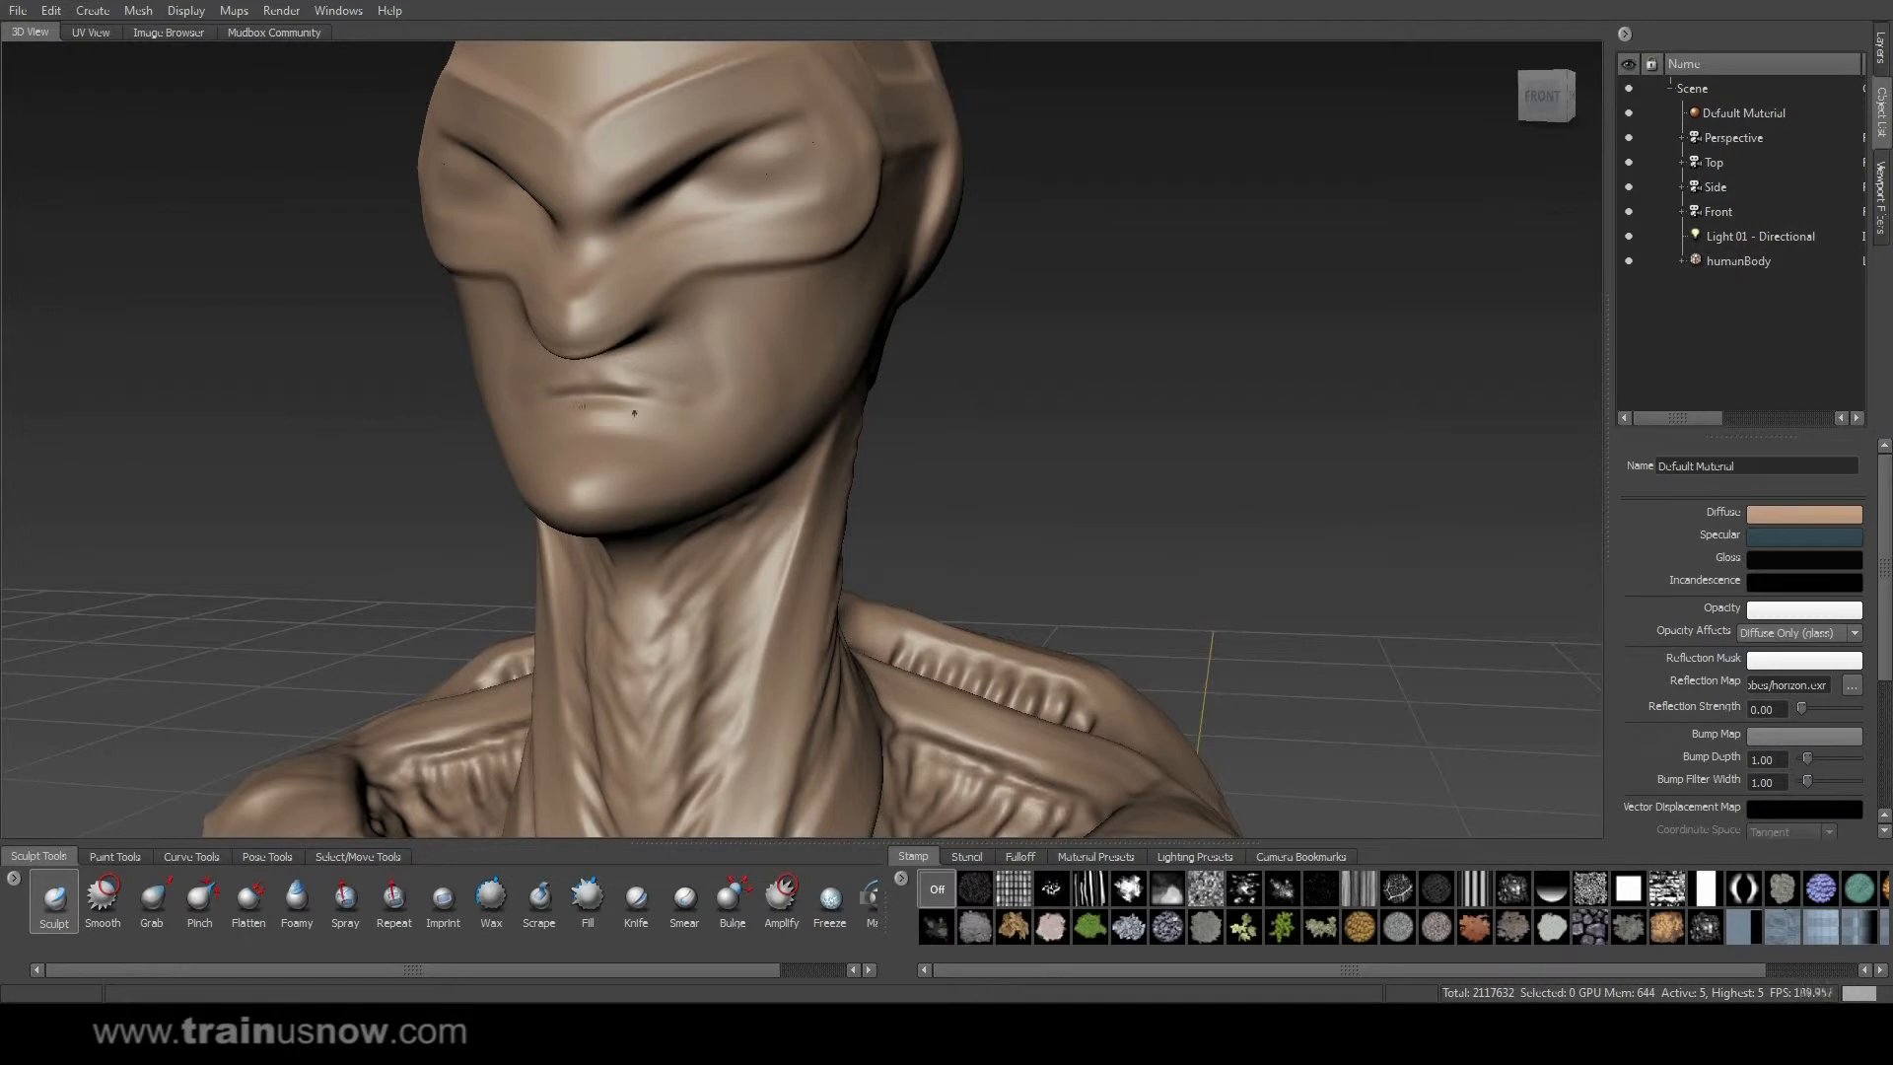
Sculpt fuller lips, creases around the mouth corners and a more defined chin on the face.
left_click_drag(634, 417, 686, 404)
mouse_move(727, 375)
left_mouse_down()
mouse_move(718, 428)
mouse_move(628, 438)
left_mouse_up()
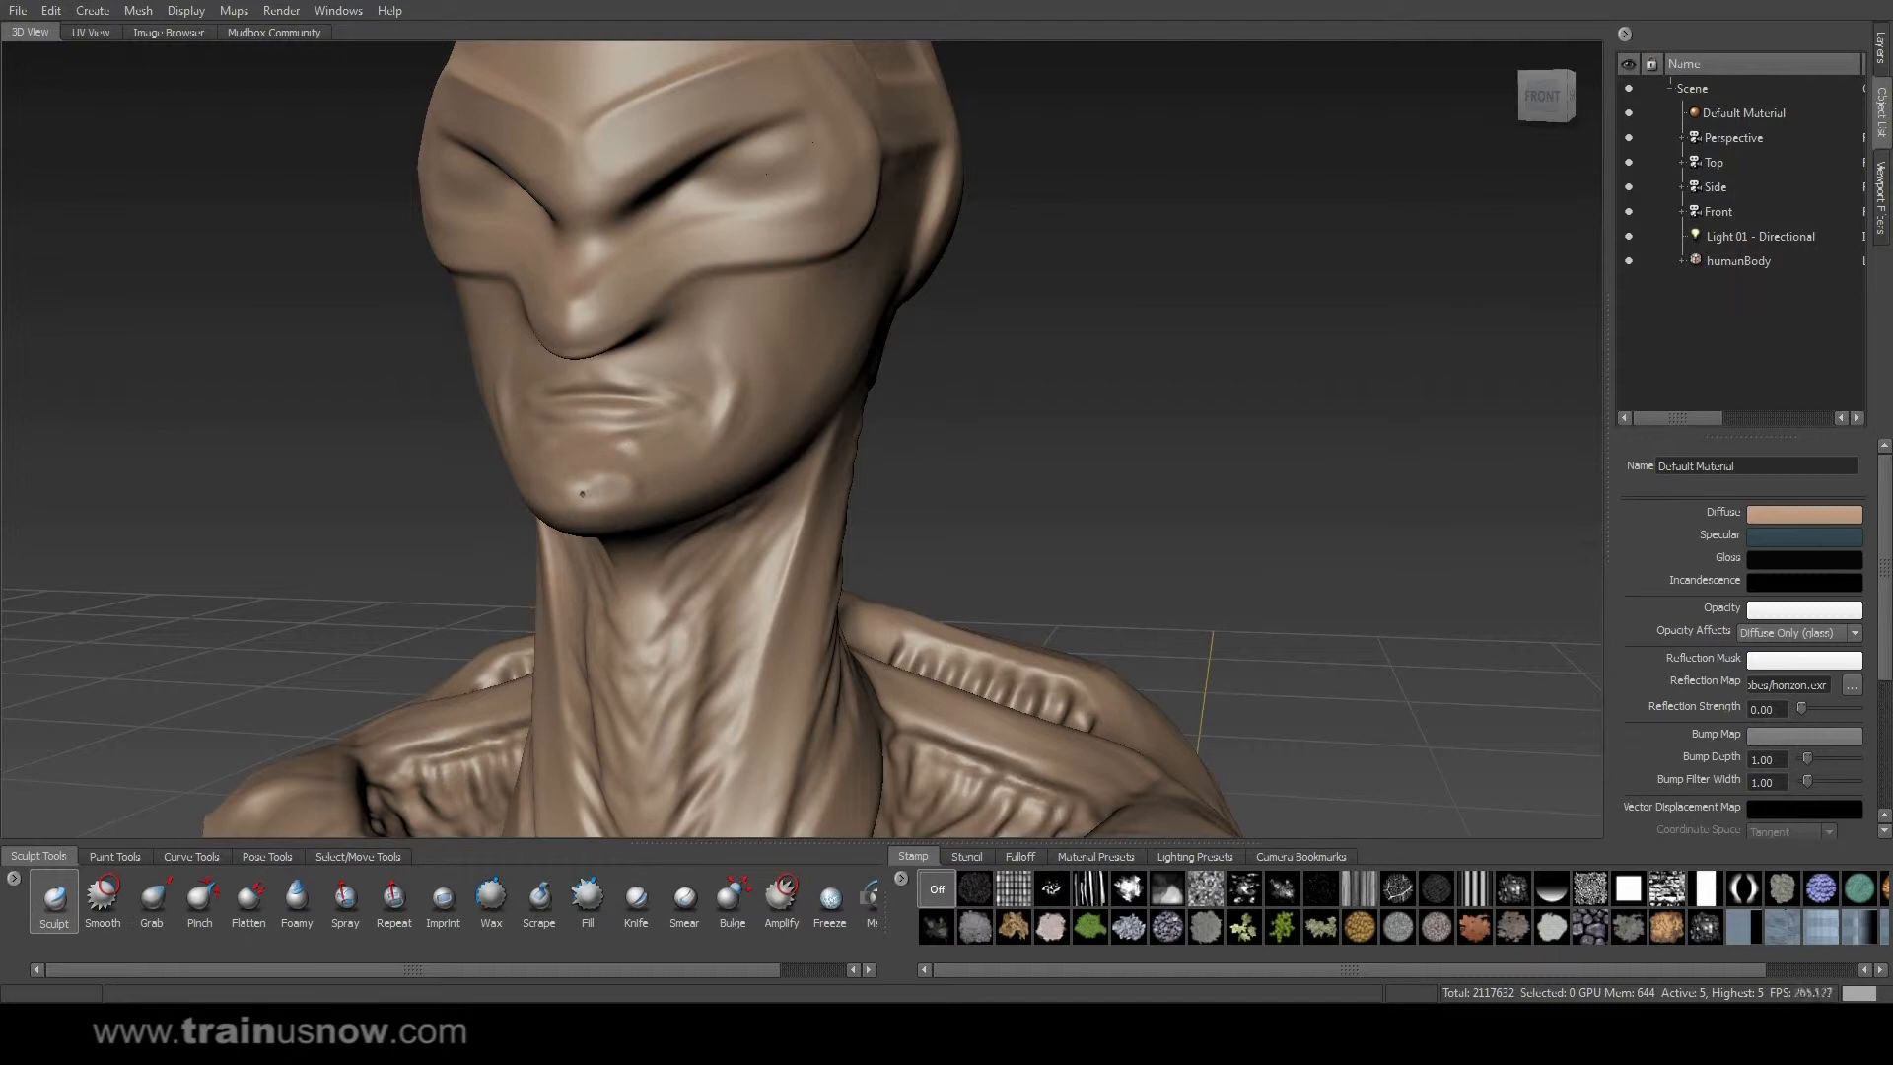
mouse_move(631, 464)
left_mouse_down()
mouse_move(681, 424)
mouse_move(577, 413)
left_mouse_up()
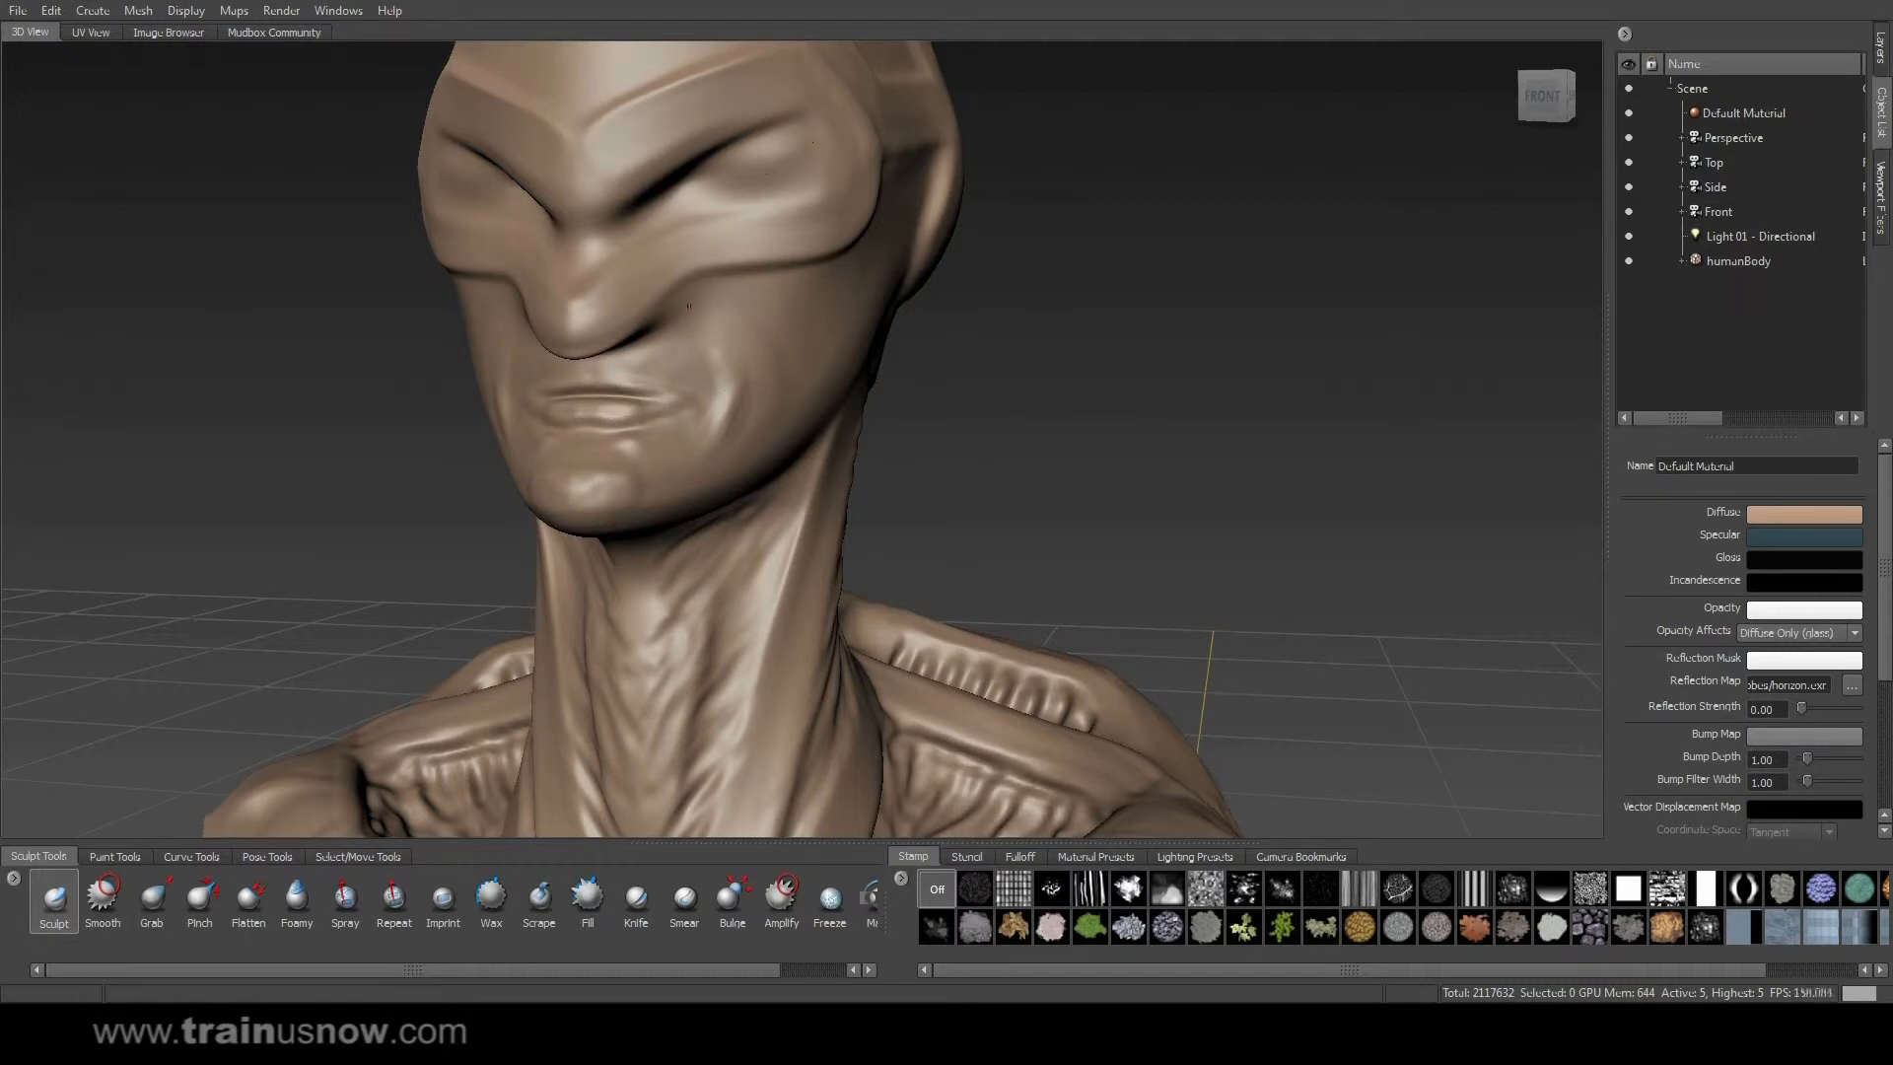
Sculpt and smooth soft folds on the cheek and along the jaw, and shape the underside of the chin.
mouse_move(734, 355)
left_mouse_down("alt")
mouse_move(467, 435)
mouse_move(446, 364)
left_mouse_up("alt")
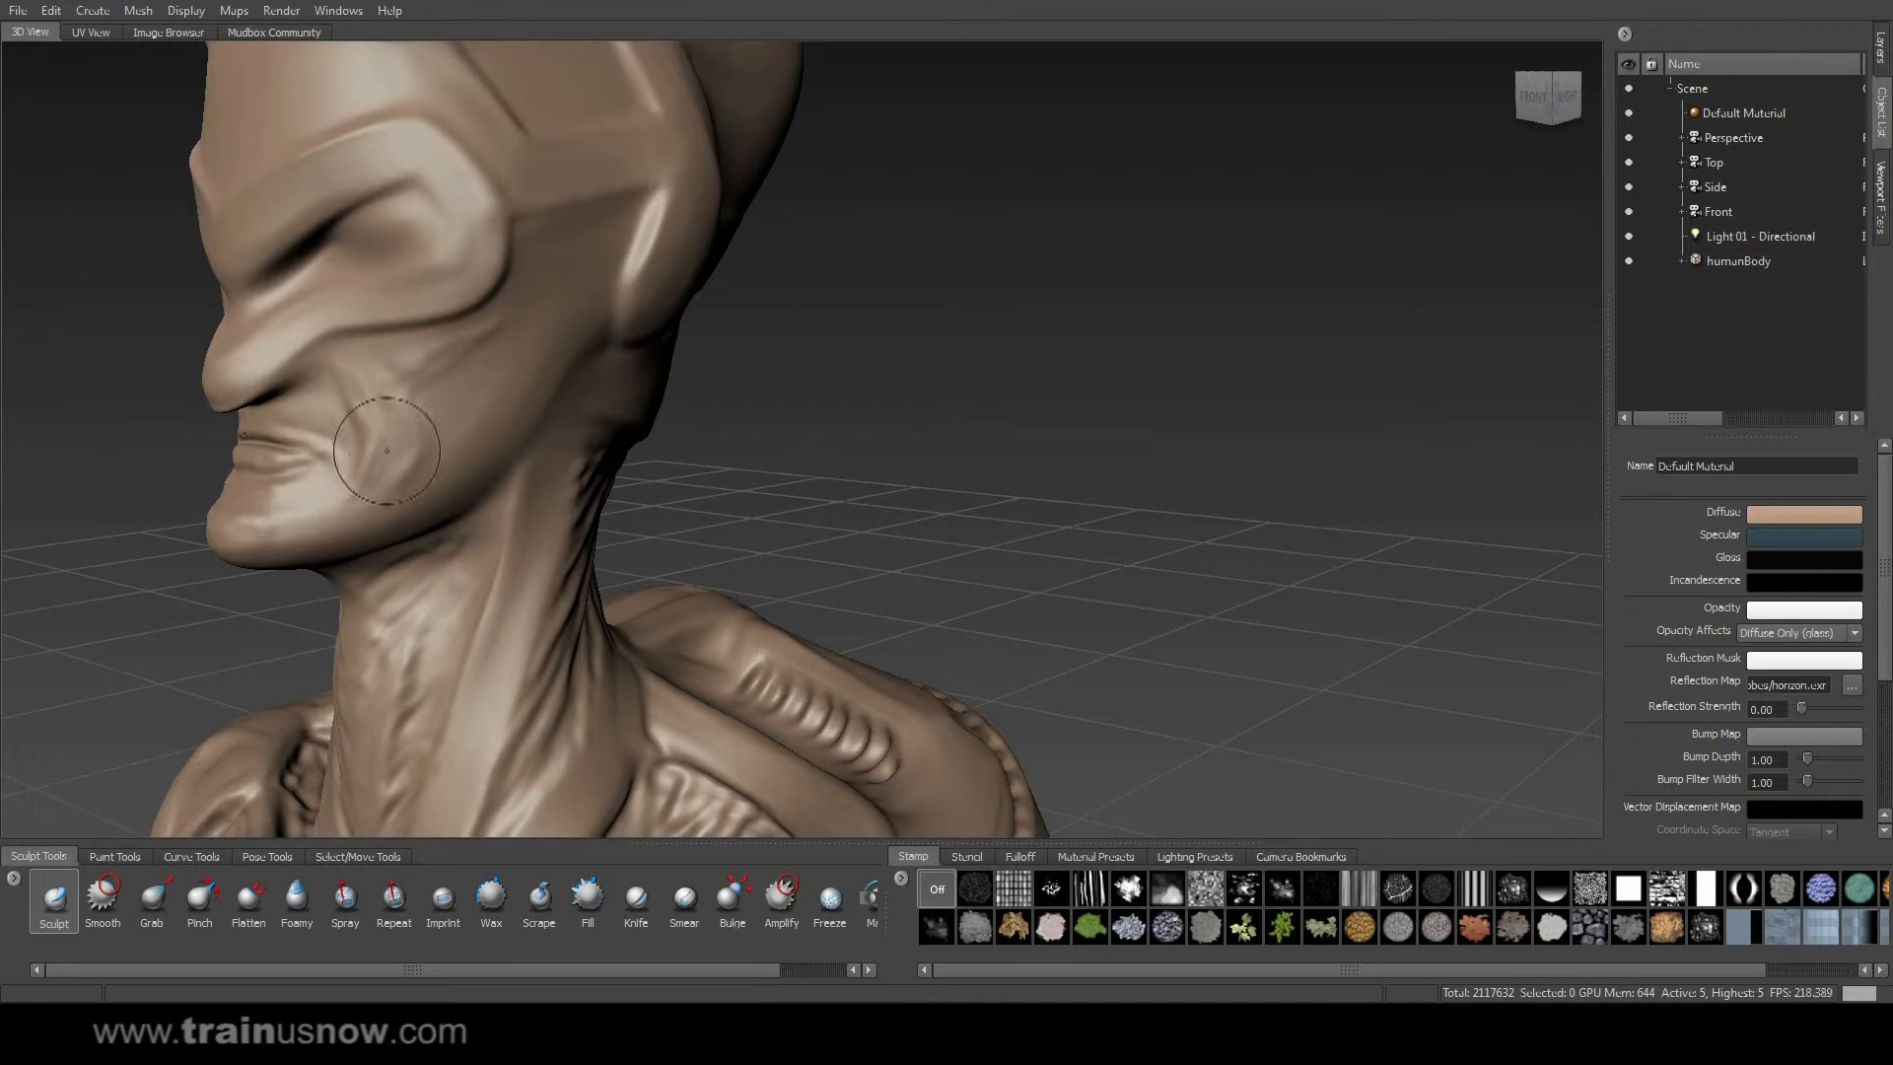
key("shift")
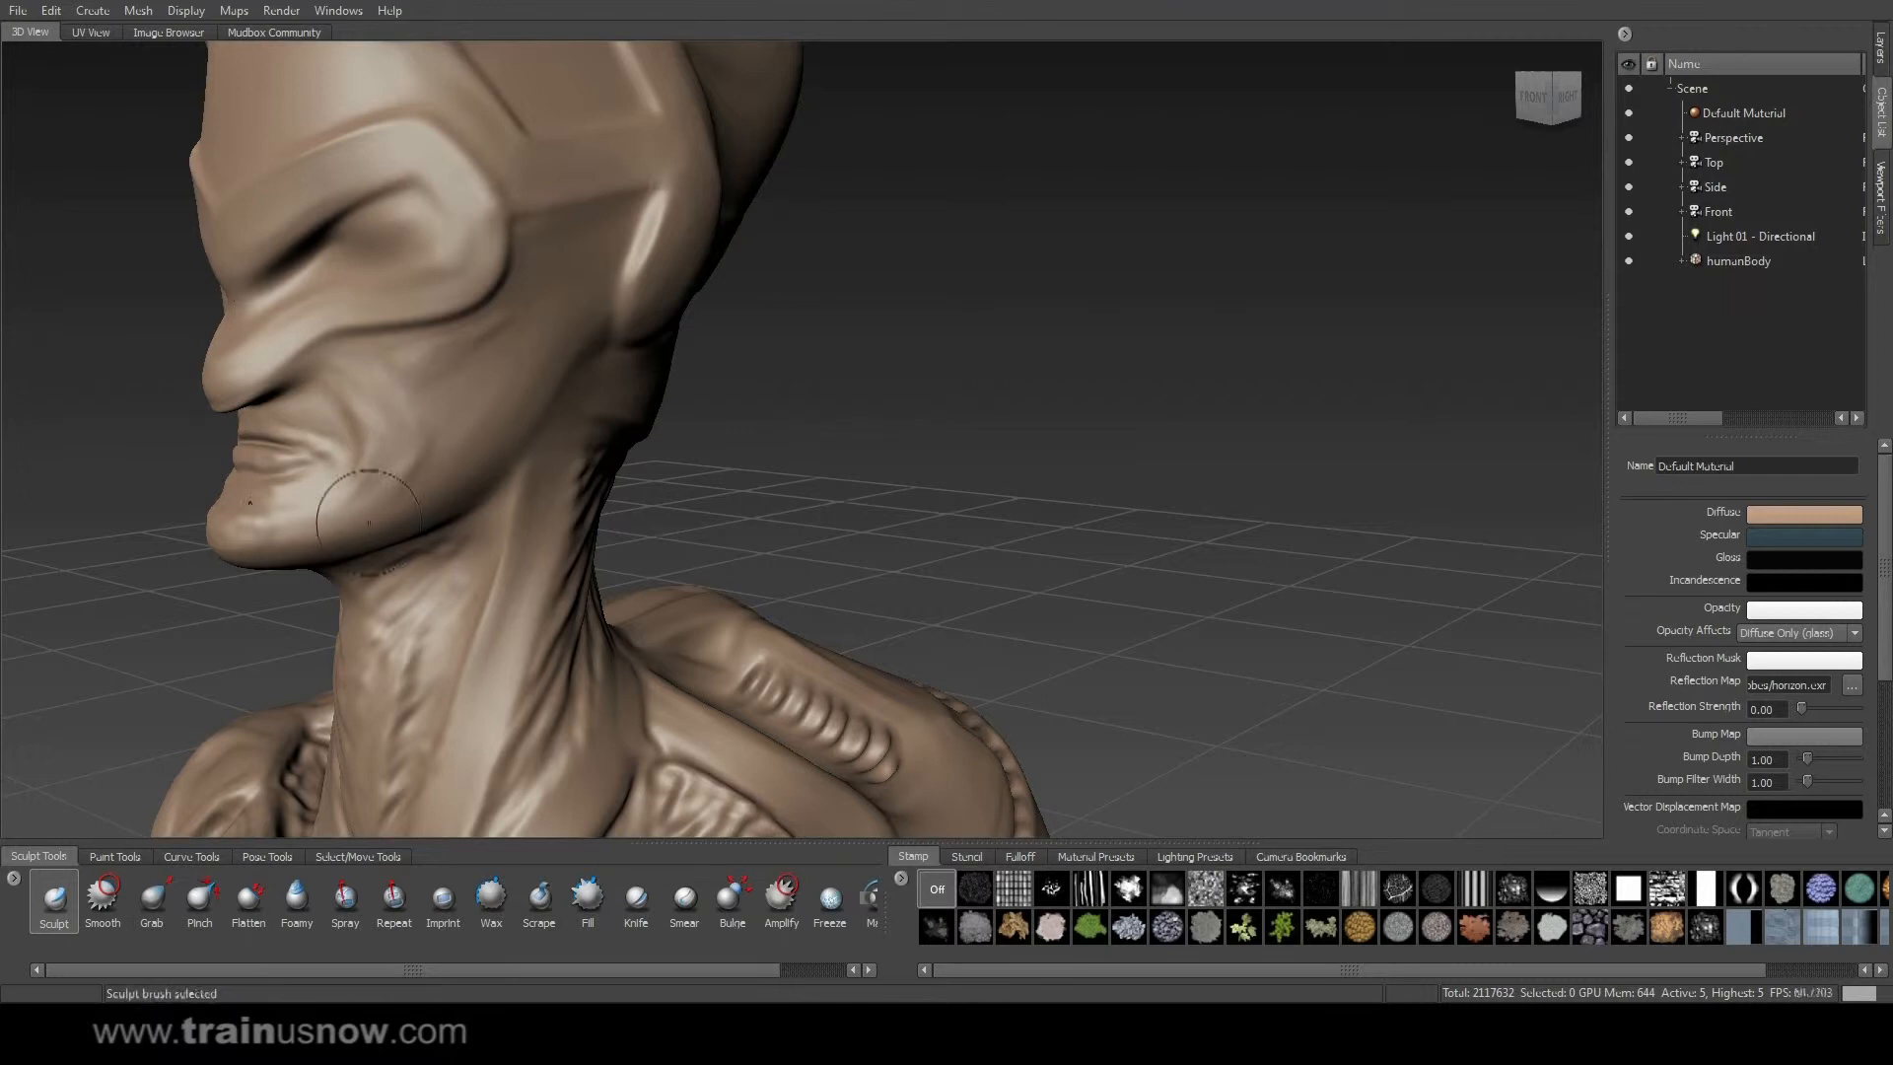
left_click_drag(396, 405, 553, 325, "alt")
right_click_drag(553, 325, 710, 253, "alt")
left_click_drag(571, 208, 603, 209)
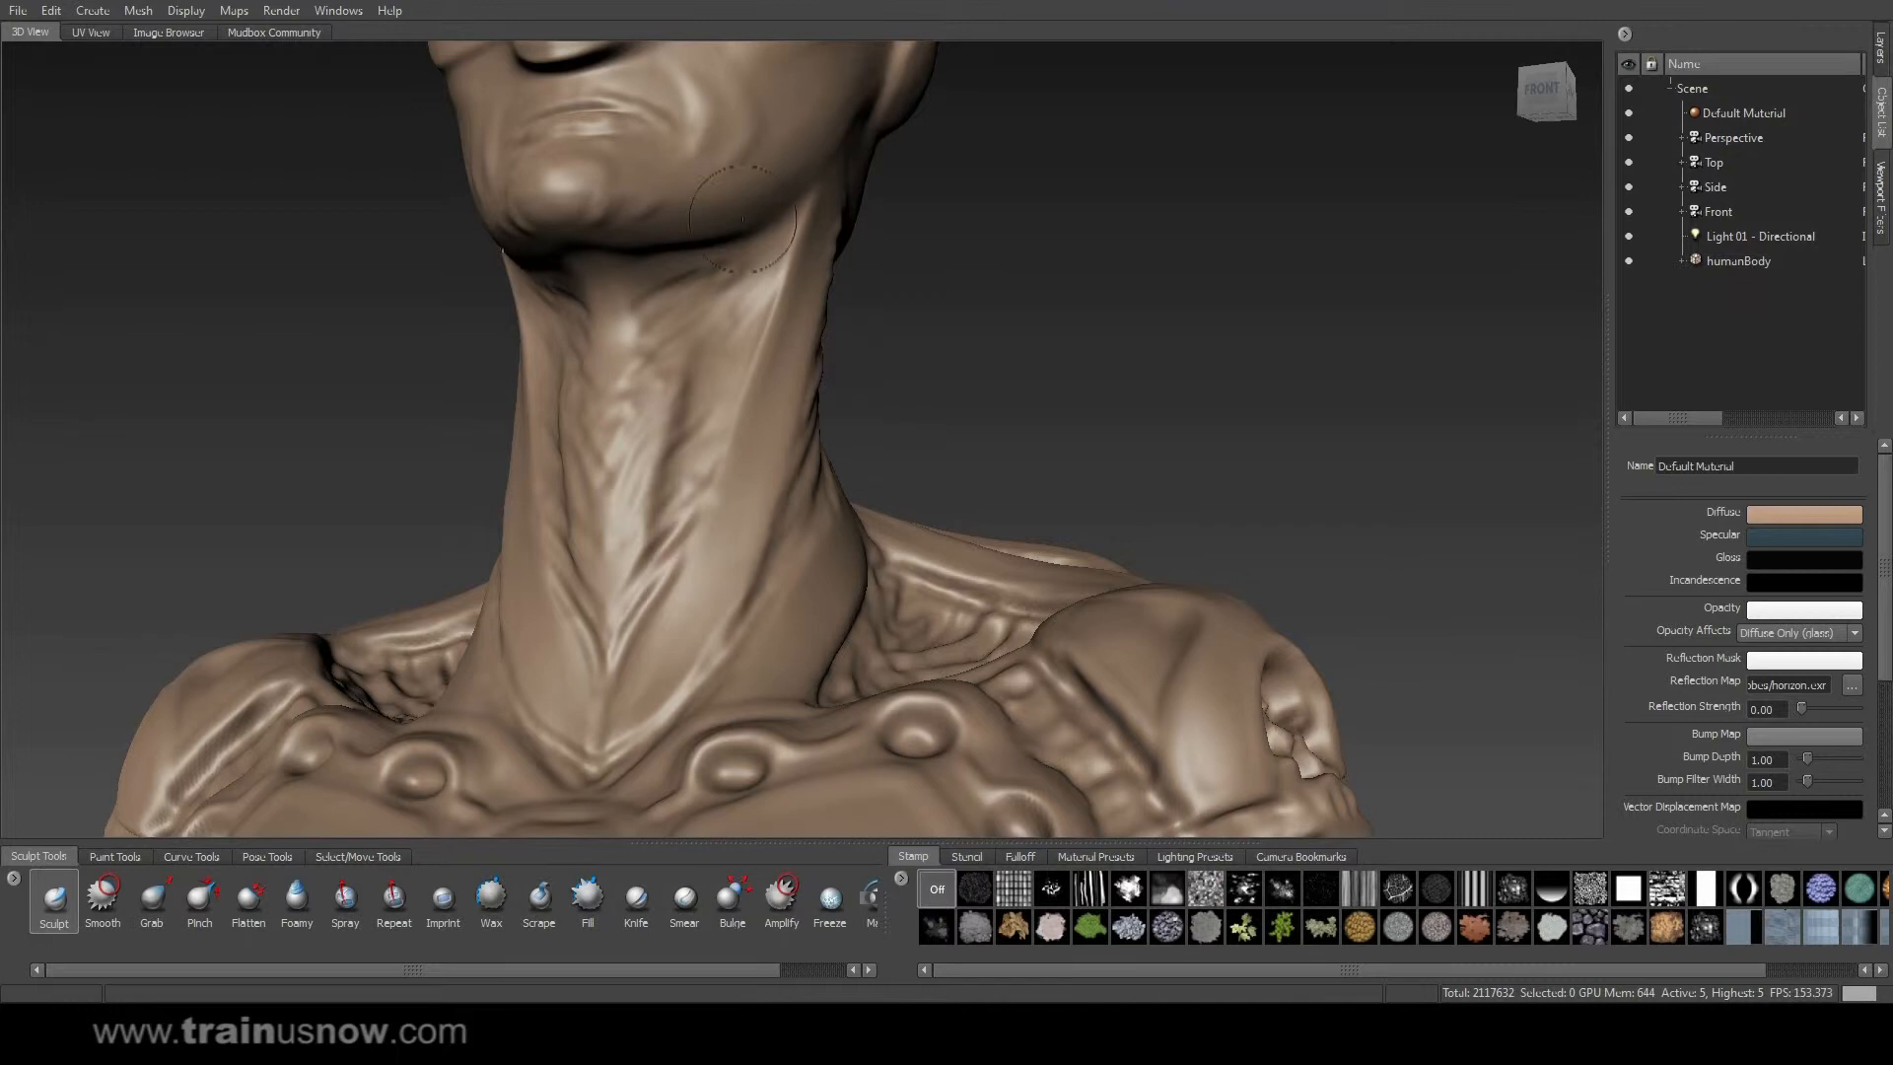
Deepen the lower edge of the eye mask from the nose across the cheek to the side of the head.
right_click_drag(985, 254, 651, 229, "alt")
left_click_drag(679, 224, 669, 225)
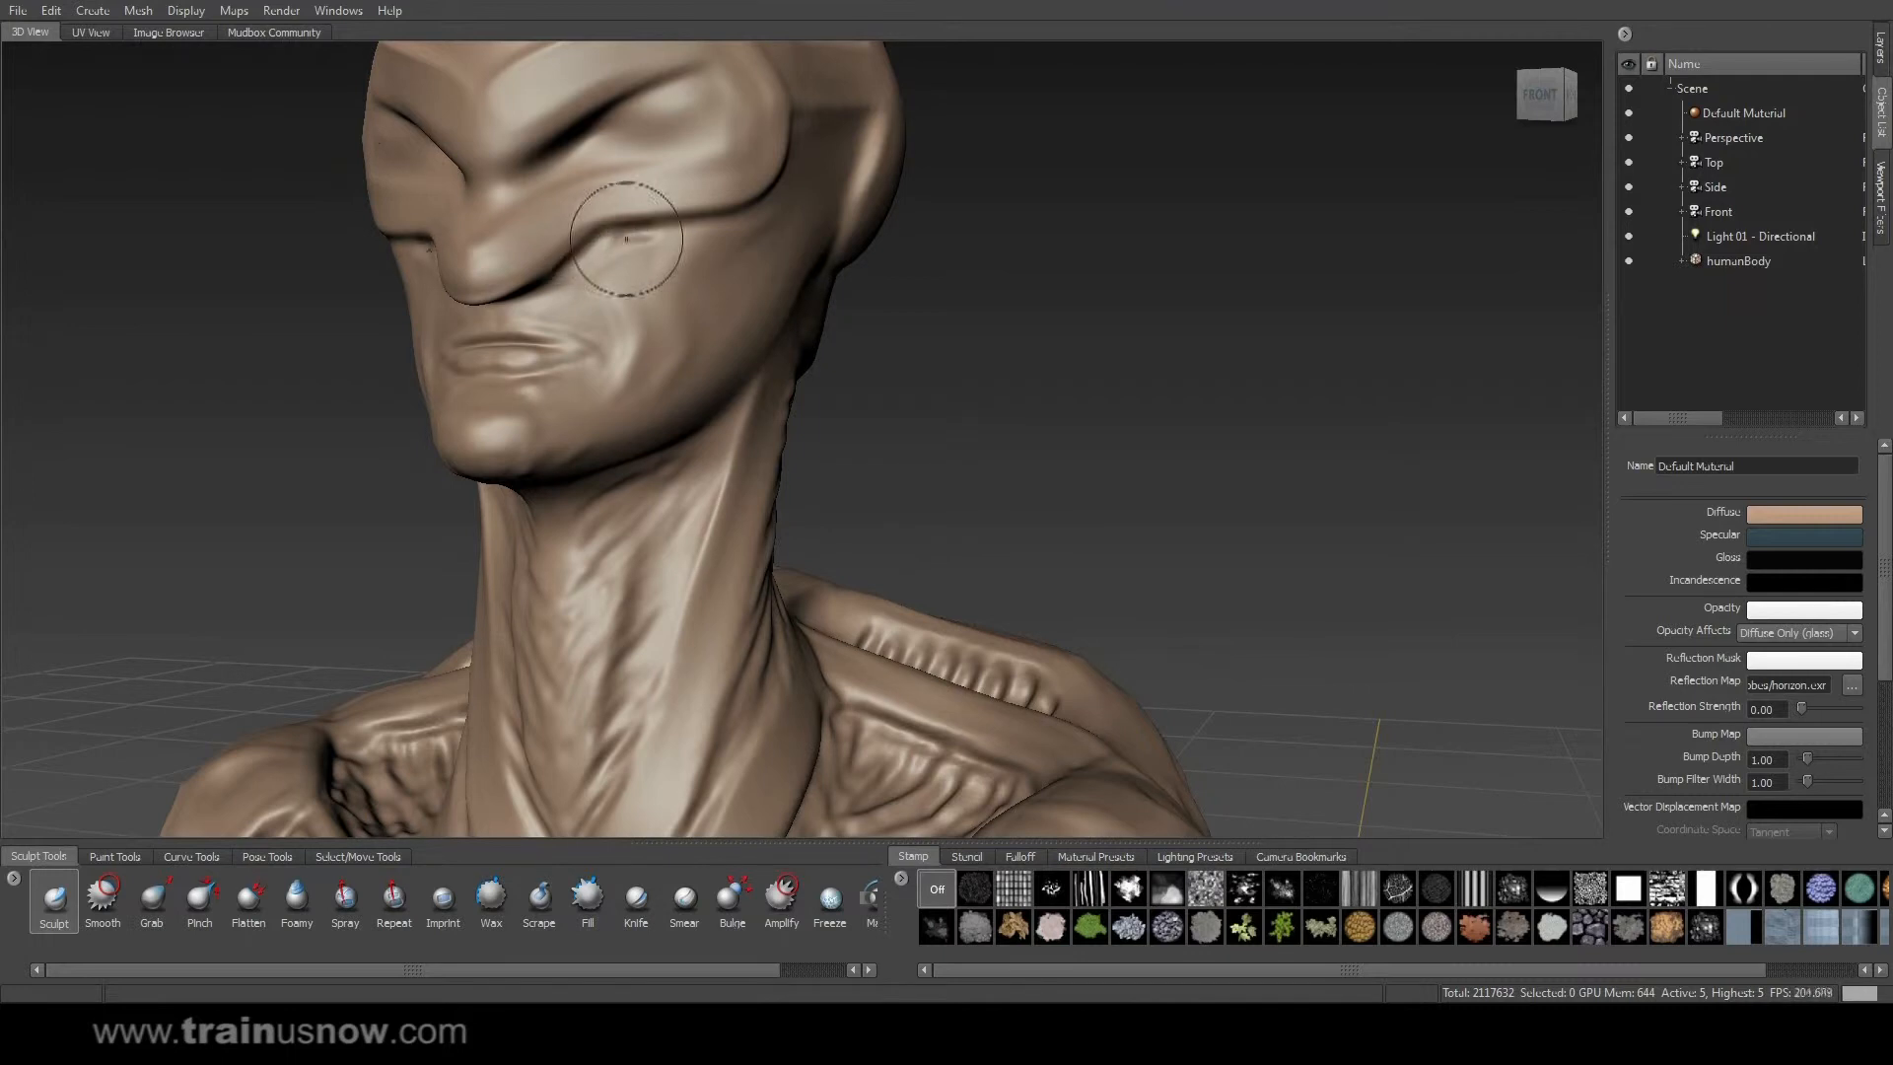
left_click_drag(631, 231, 354, 193, "alt")
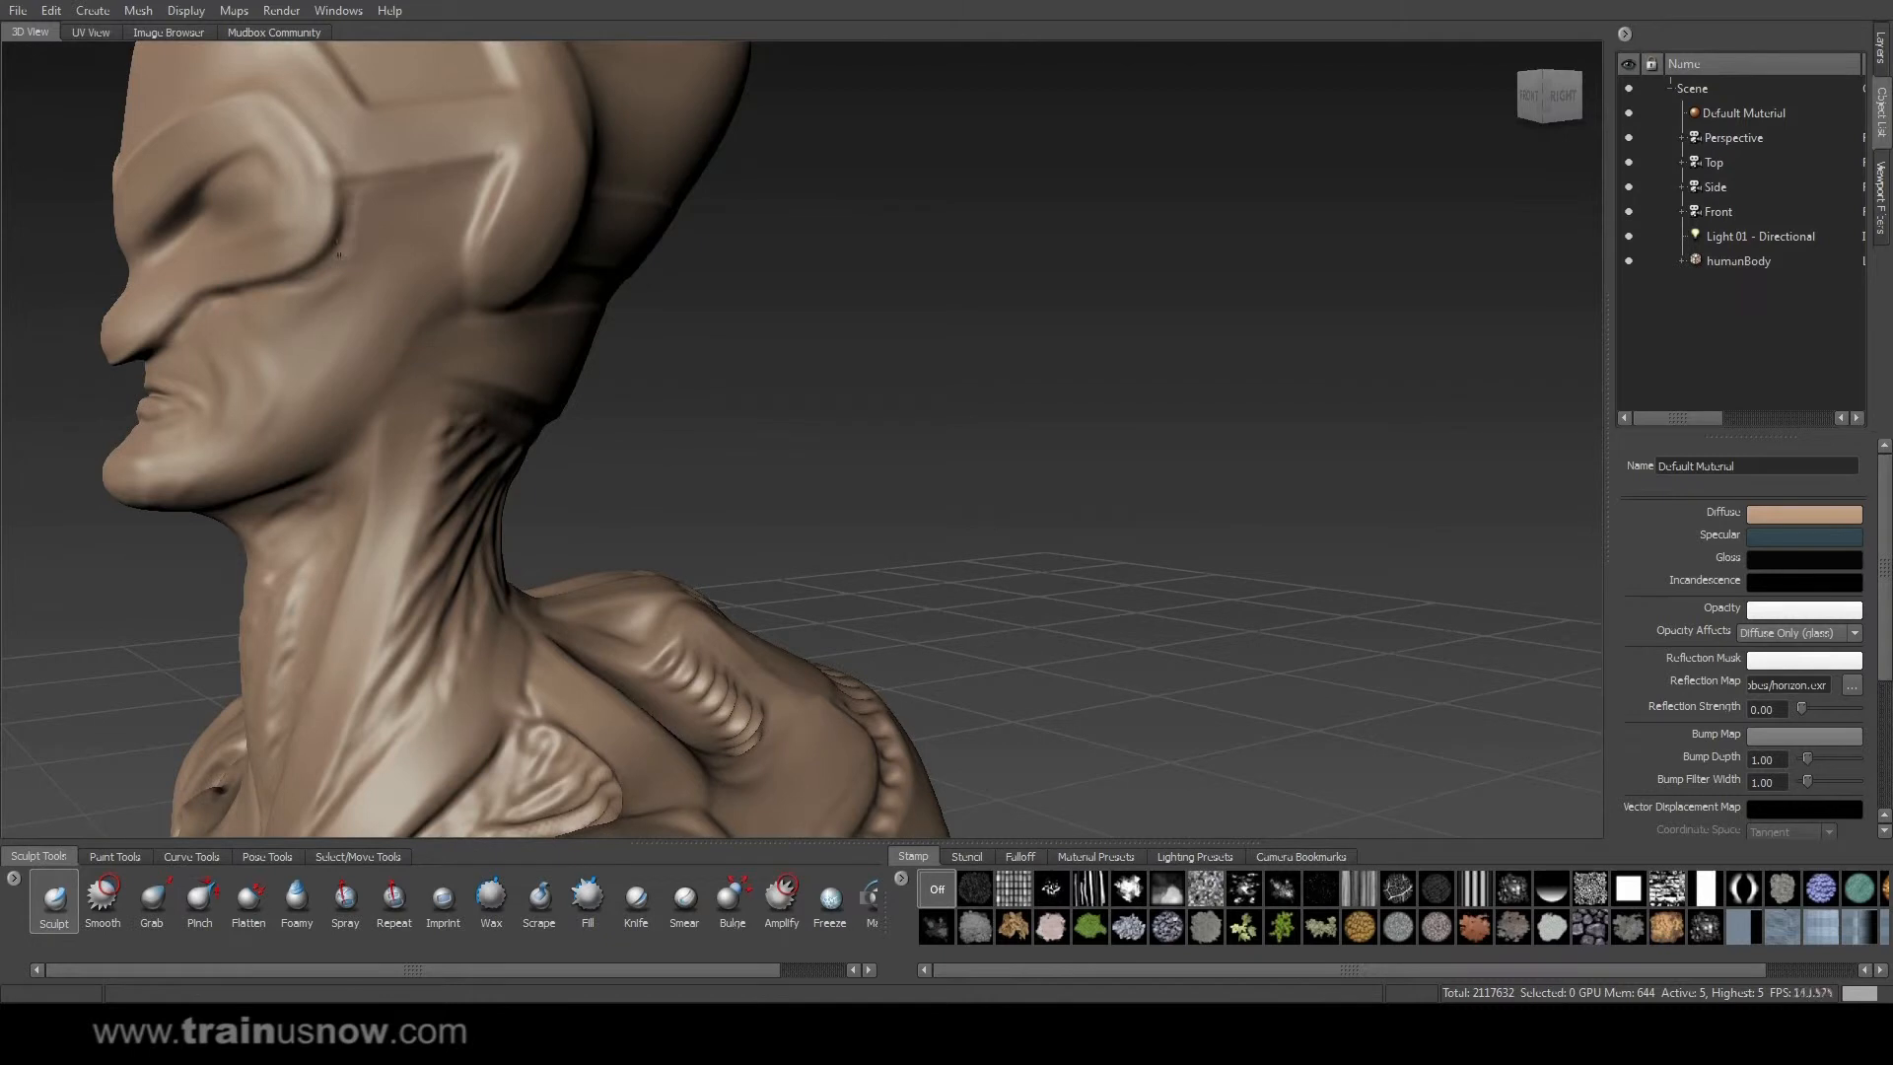
mouse_move(367, 195)
left_mouse_down()
mouse_move(473, 170)
mouse_move(402, 184)
left_mouse_up()
key("shift")
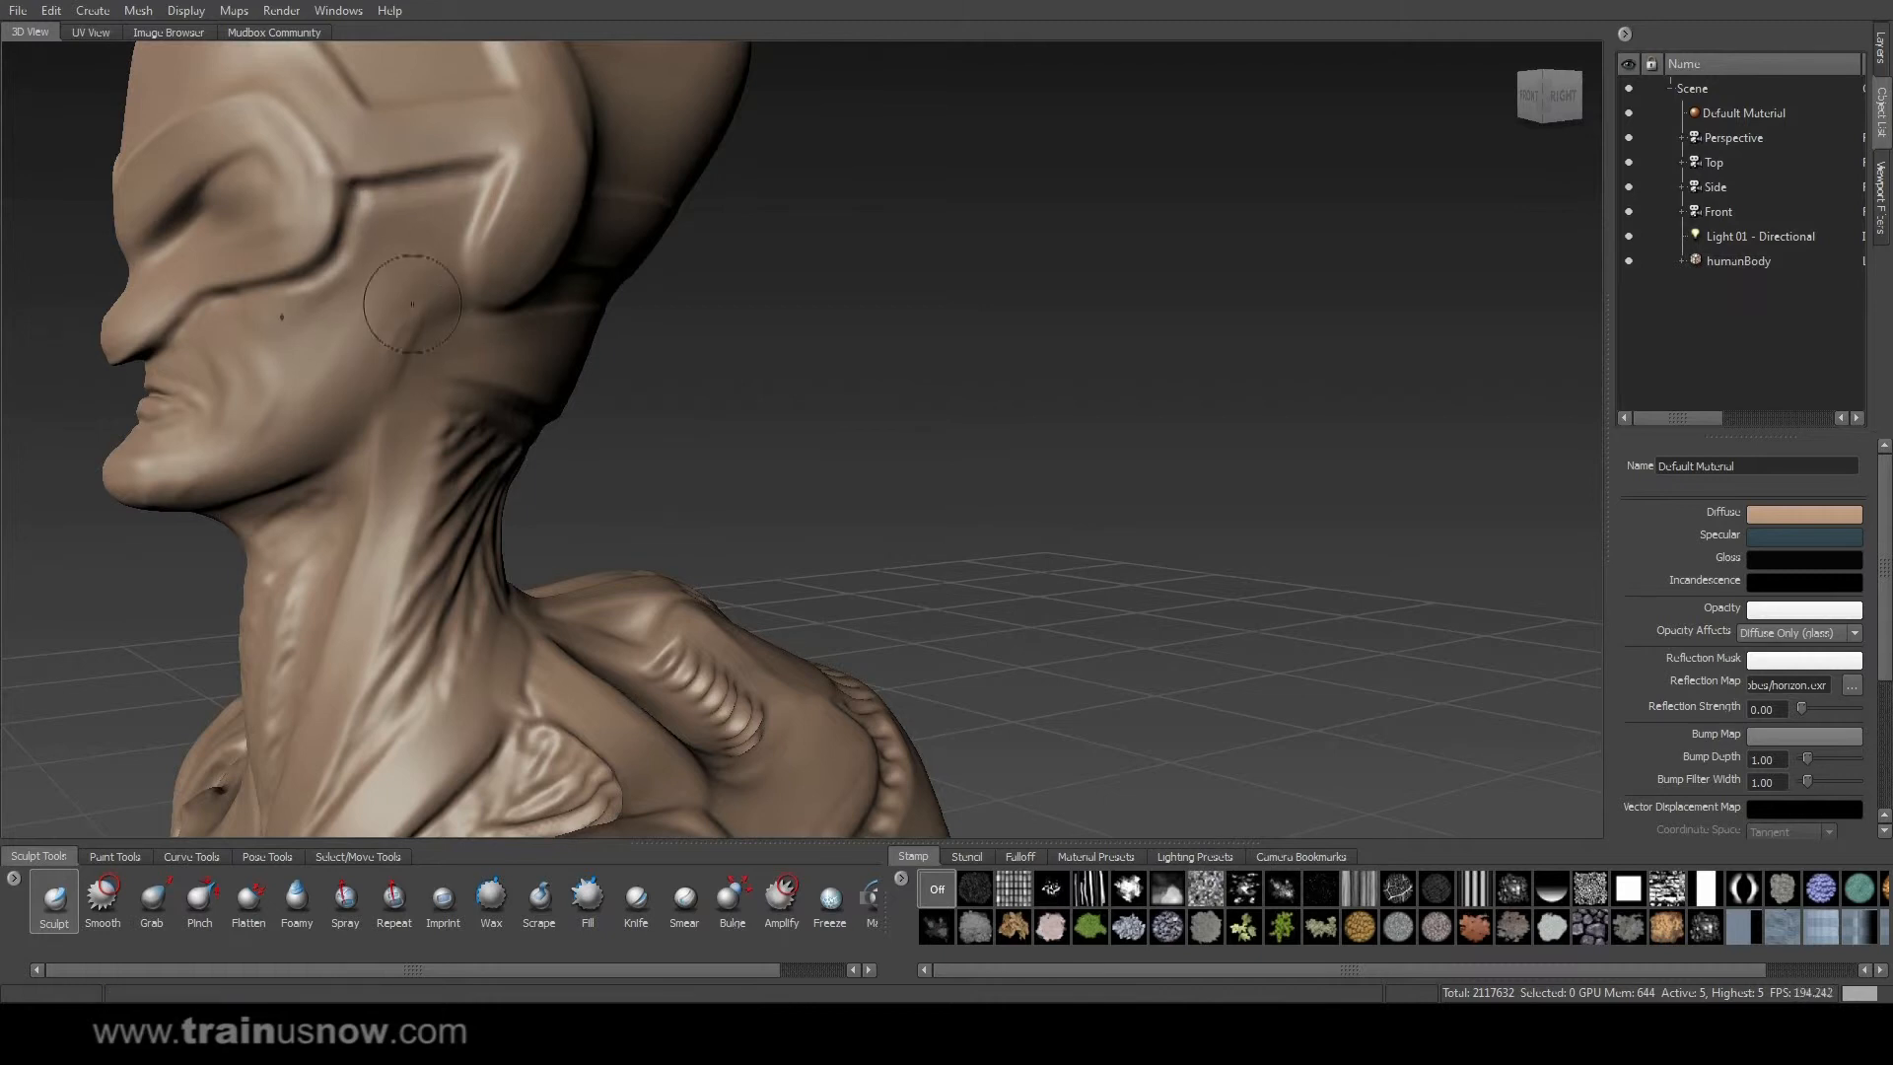
Sculpt stretched diagonal folds on the side of the cheek between jaw and mask, and smooth them.
key("shift")
left_click_drag(393, 314, 432, 213)
left_click_drag(343, 272, 389, 232)
key("shift")
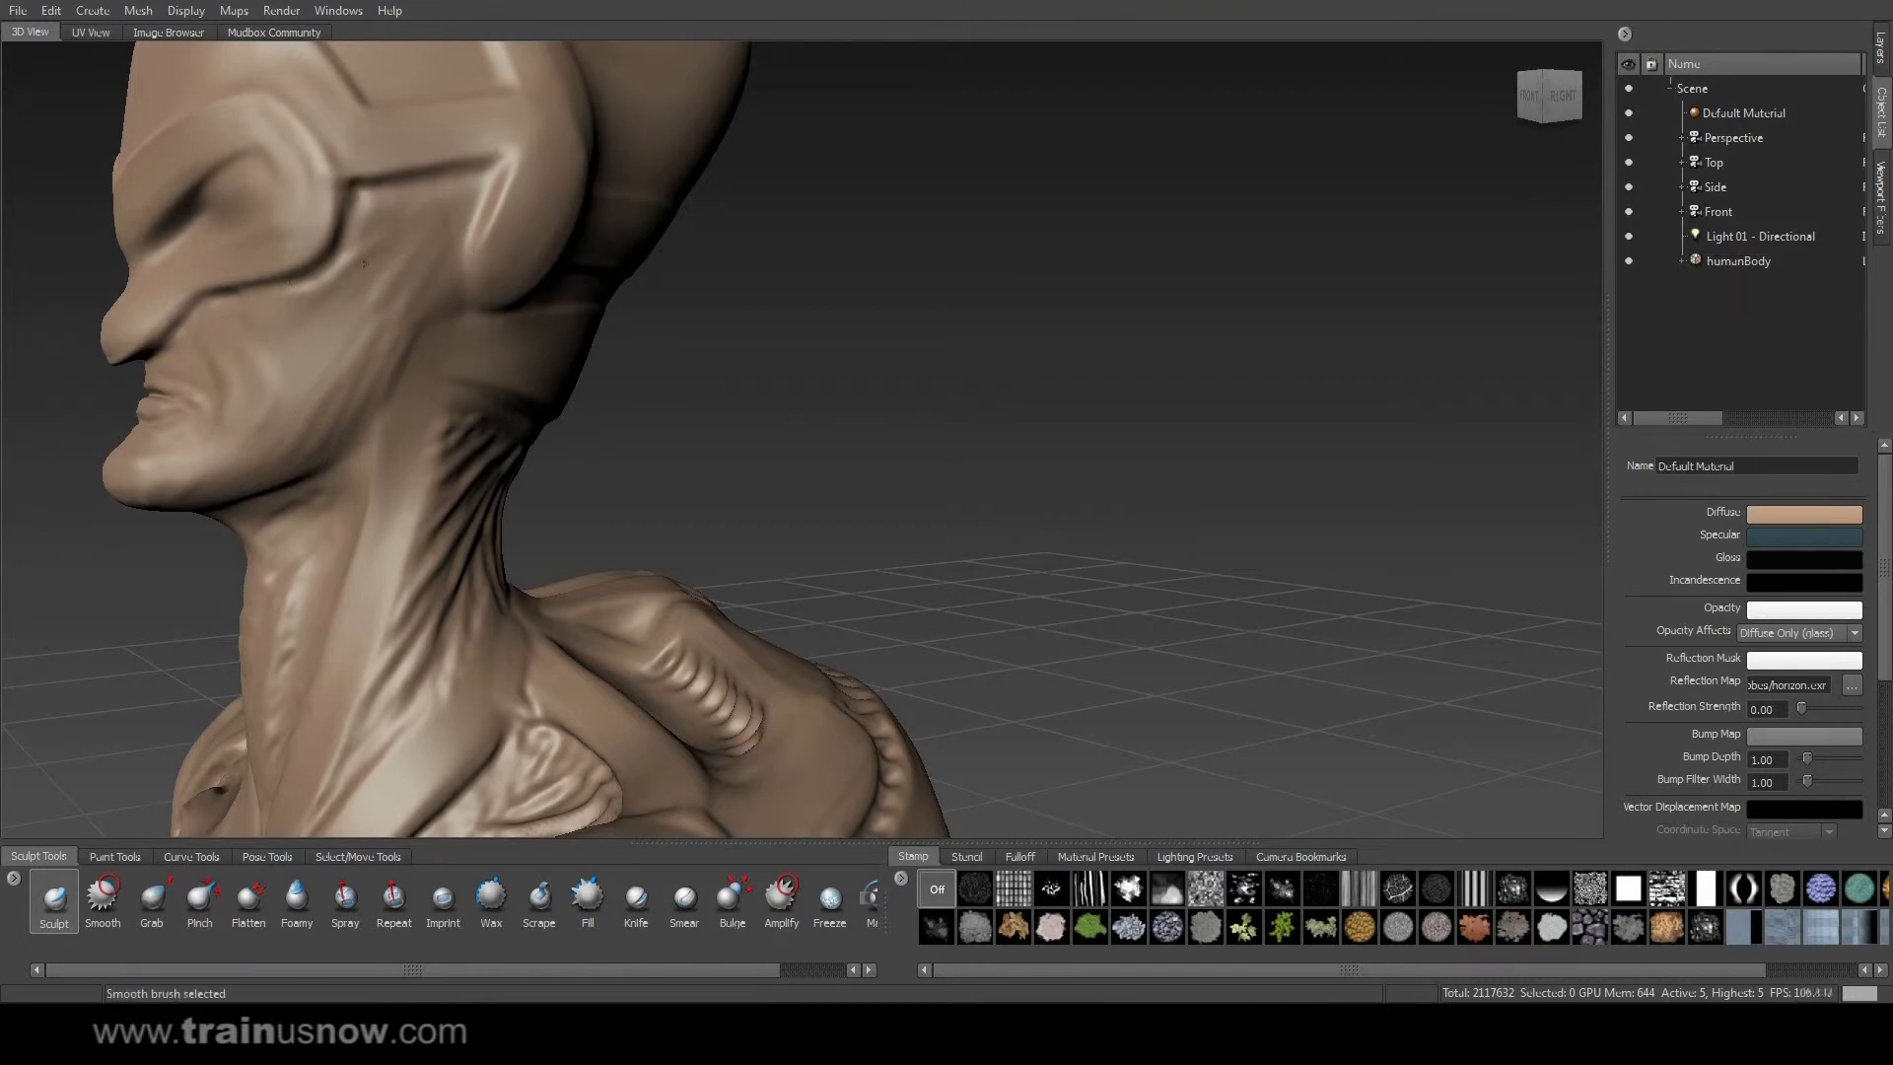
left_click_drag(365, 343, 873, 416, "alt")
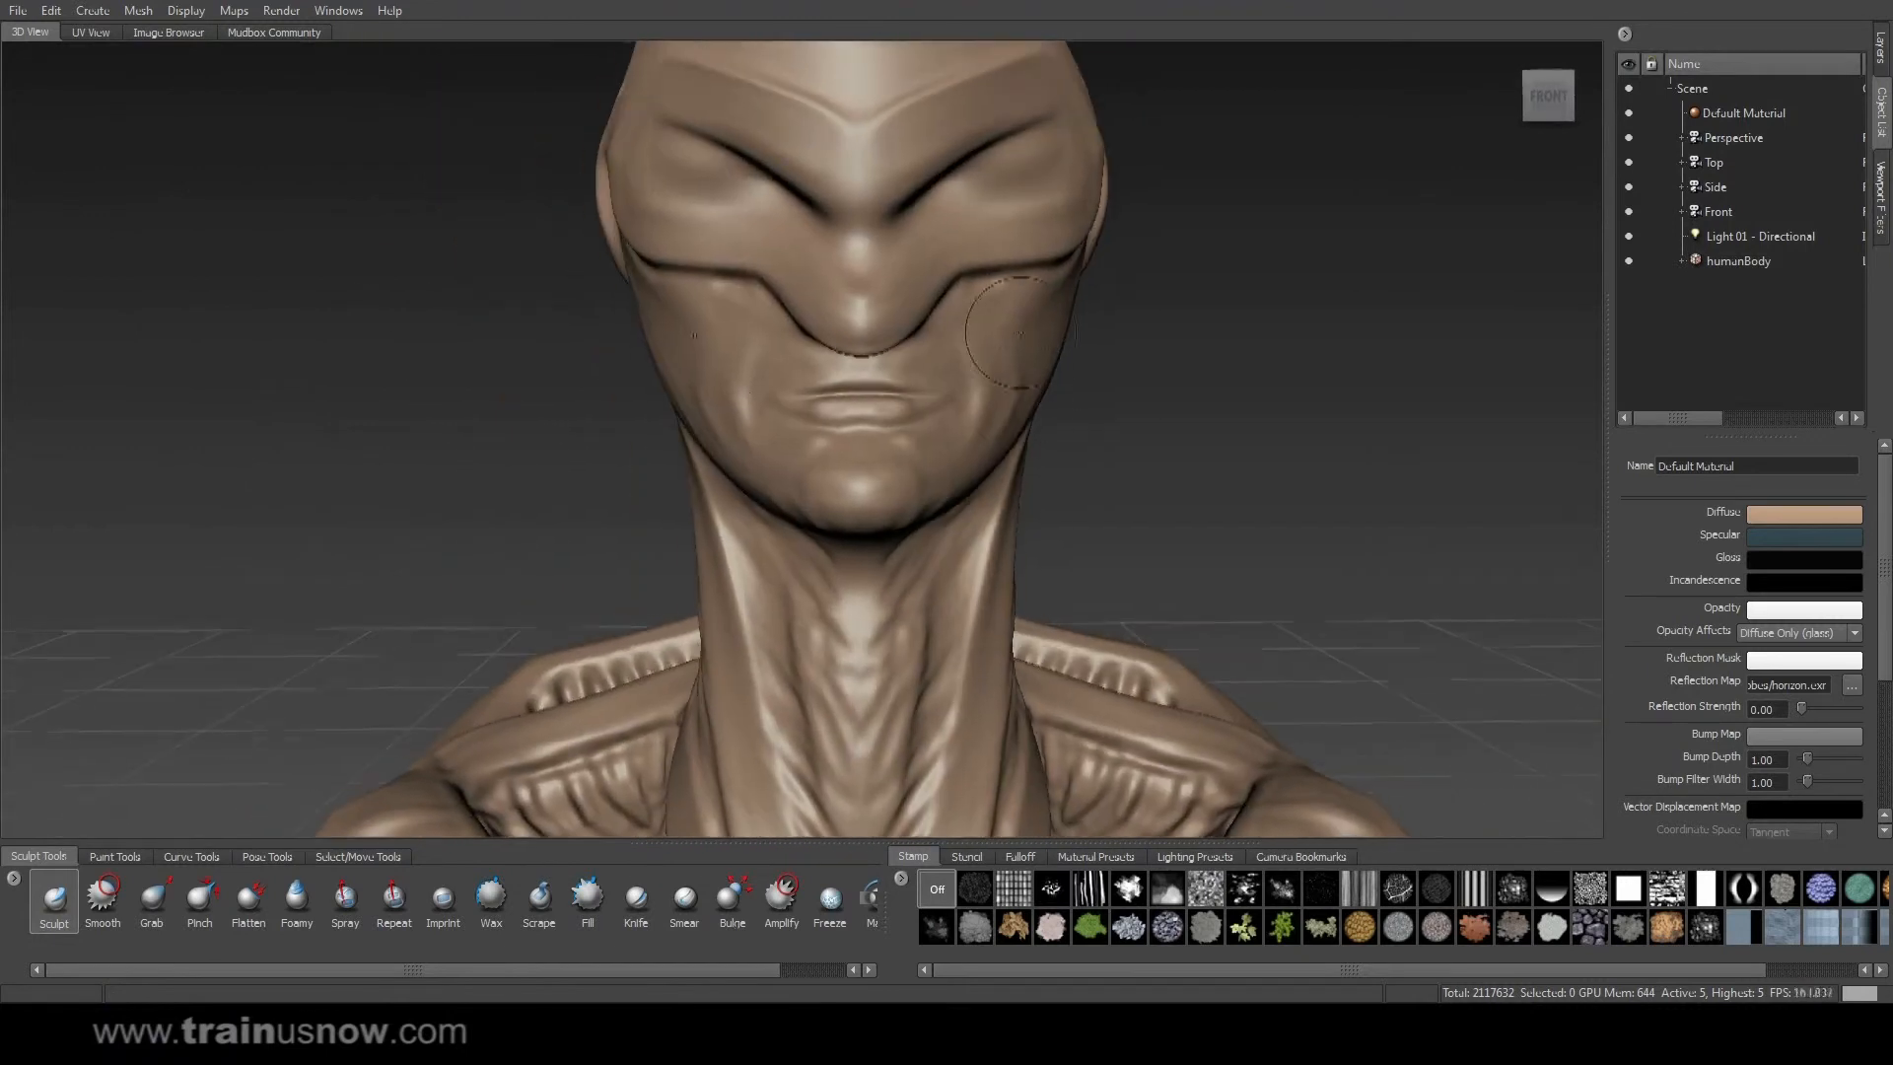
key("shift")
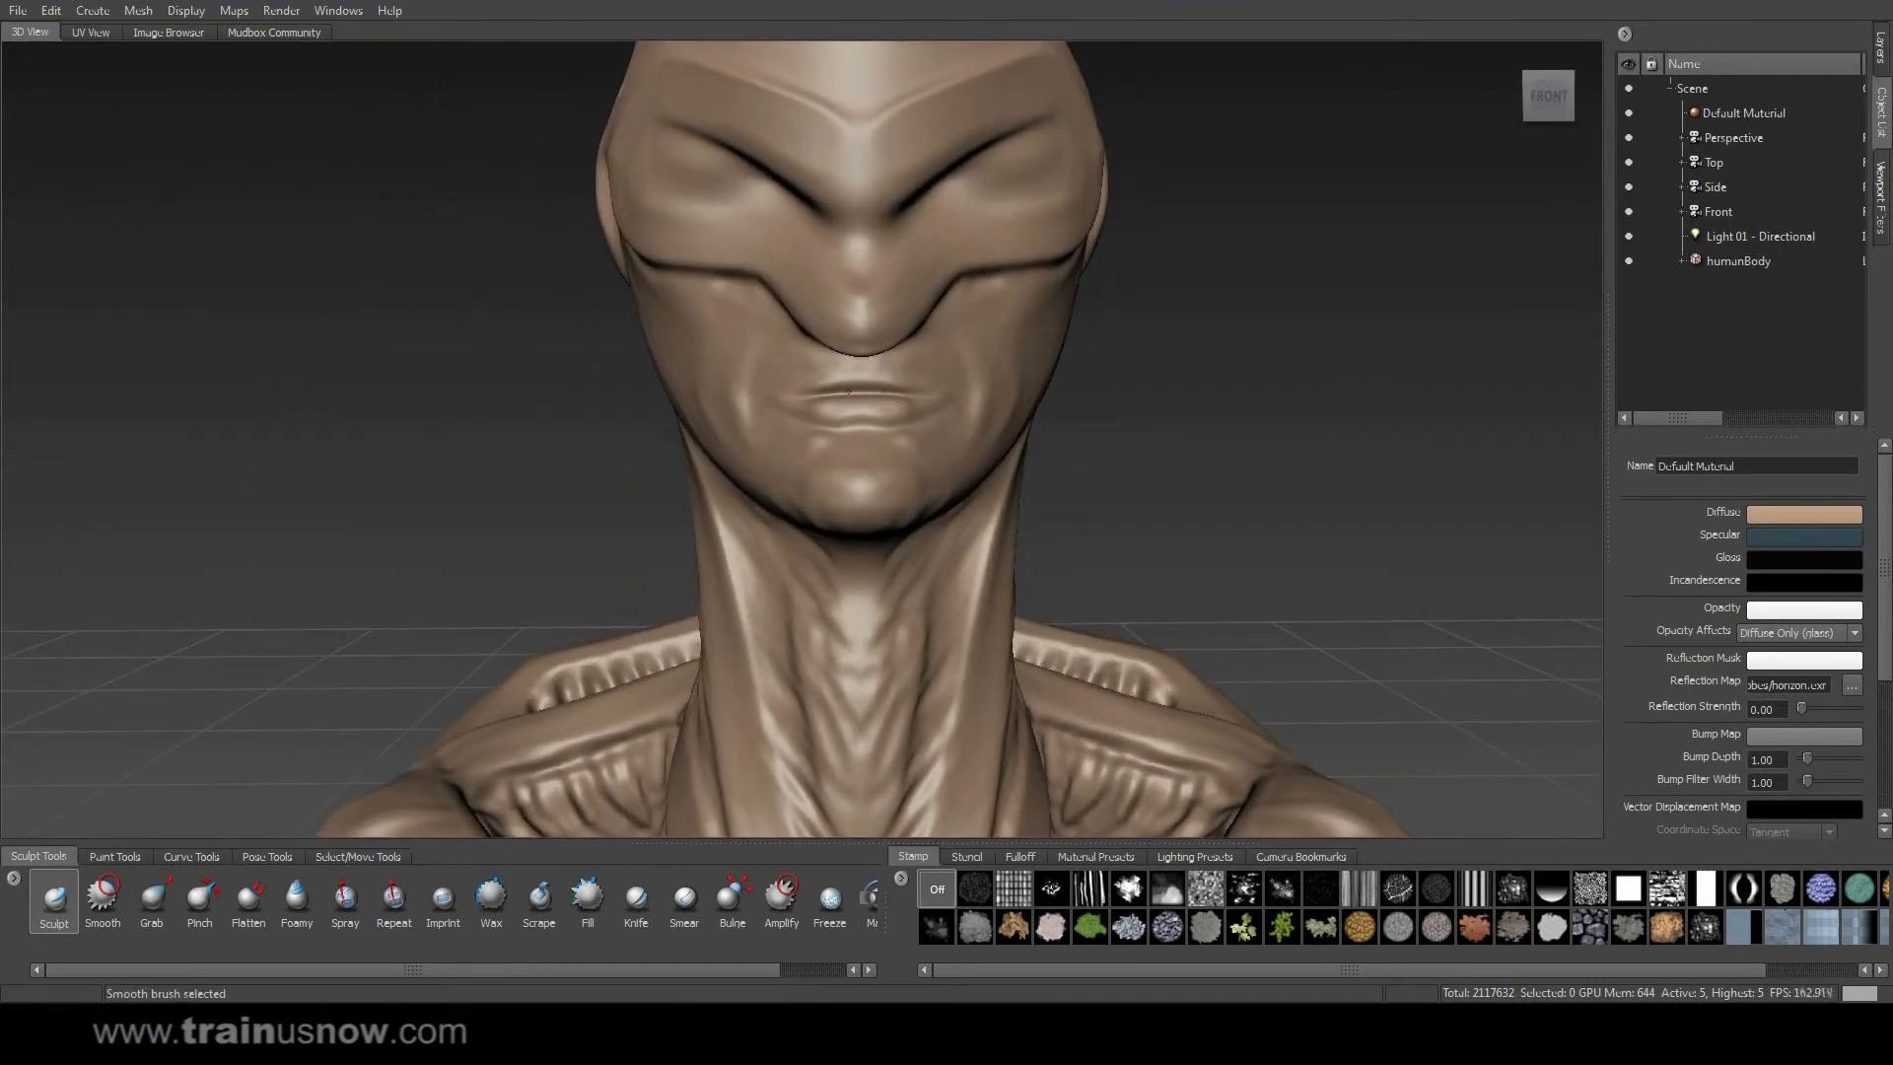
Sculpt dense horizontal wrinkles into the band at the back of the head behind the ear plate.
mouse_move(1027, 446)
left_mouse_down("alt")
mouse_move(730, 434)
mouse_move(789, 456)
mouse_move(1158, 446)
mouse_move(887, 375)
mouse_move(704, 264)
left_mouse_up("alt")
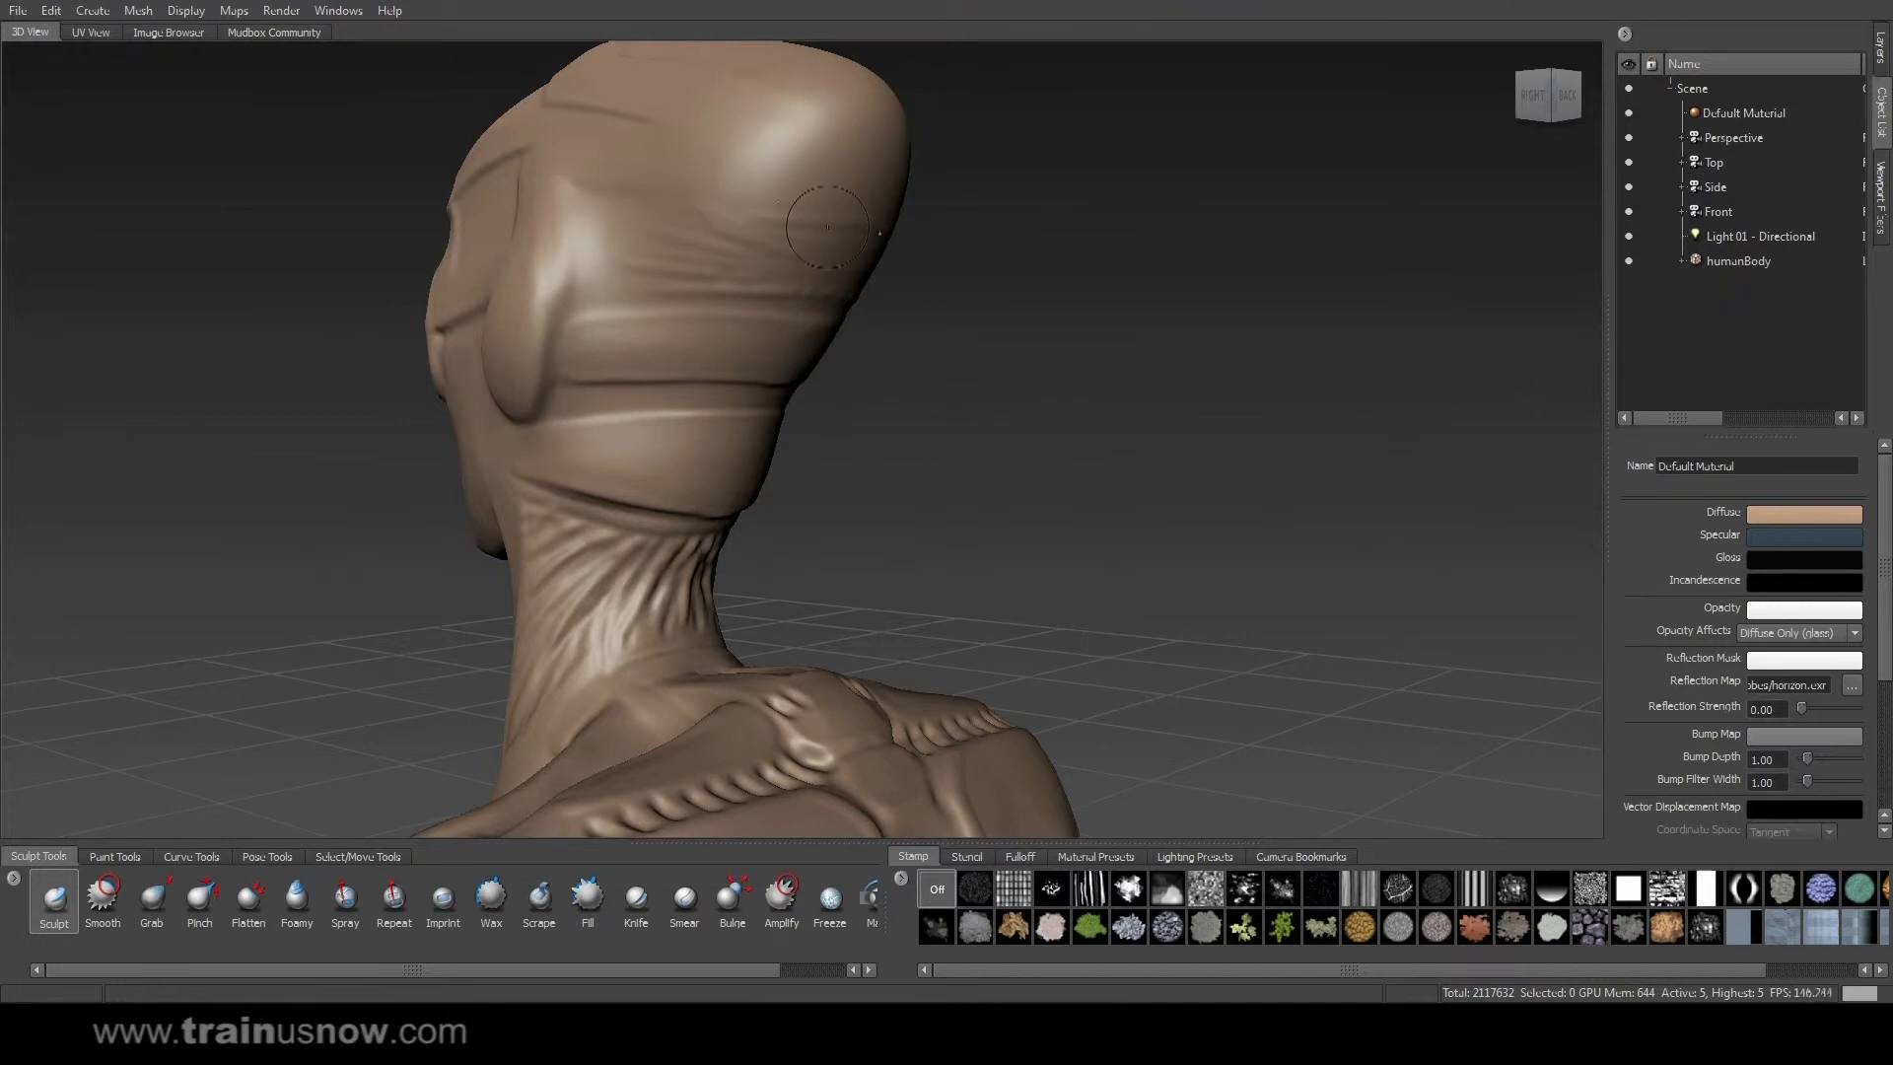
mouse_move(713, 204)
left_mouse_down()
mouse_move(817, 195)
mouse_move(808, 172)
mouse_move(605, 232)
mouse_move(725, 284)
left_mouse_up()
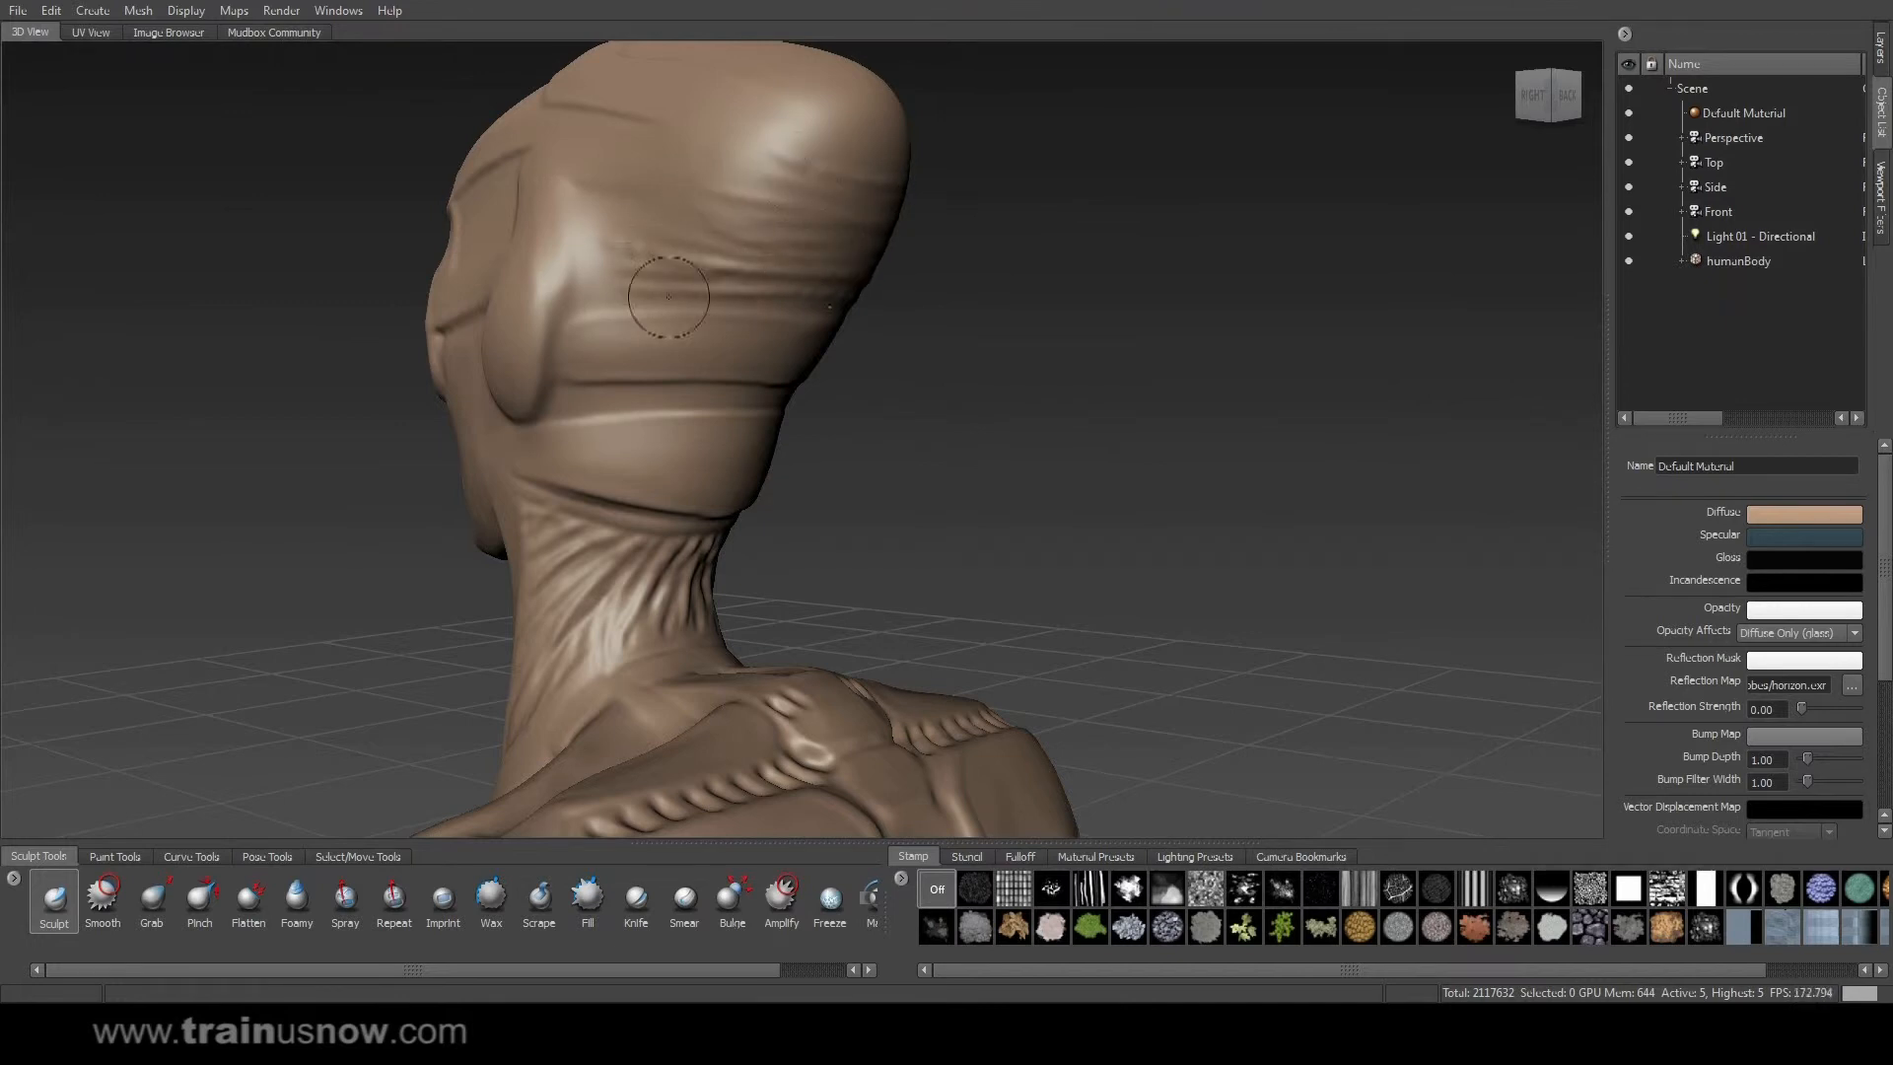
left_click_drag(584, 287, 753, 276)
left_click_drag(659, 223, 794, 219)
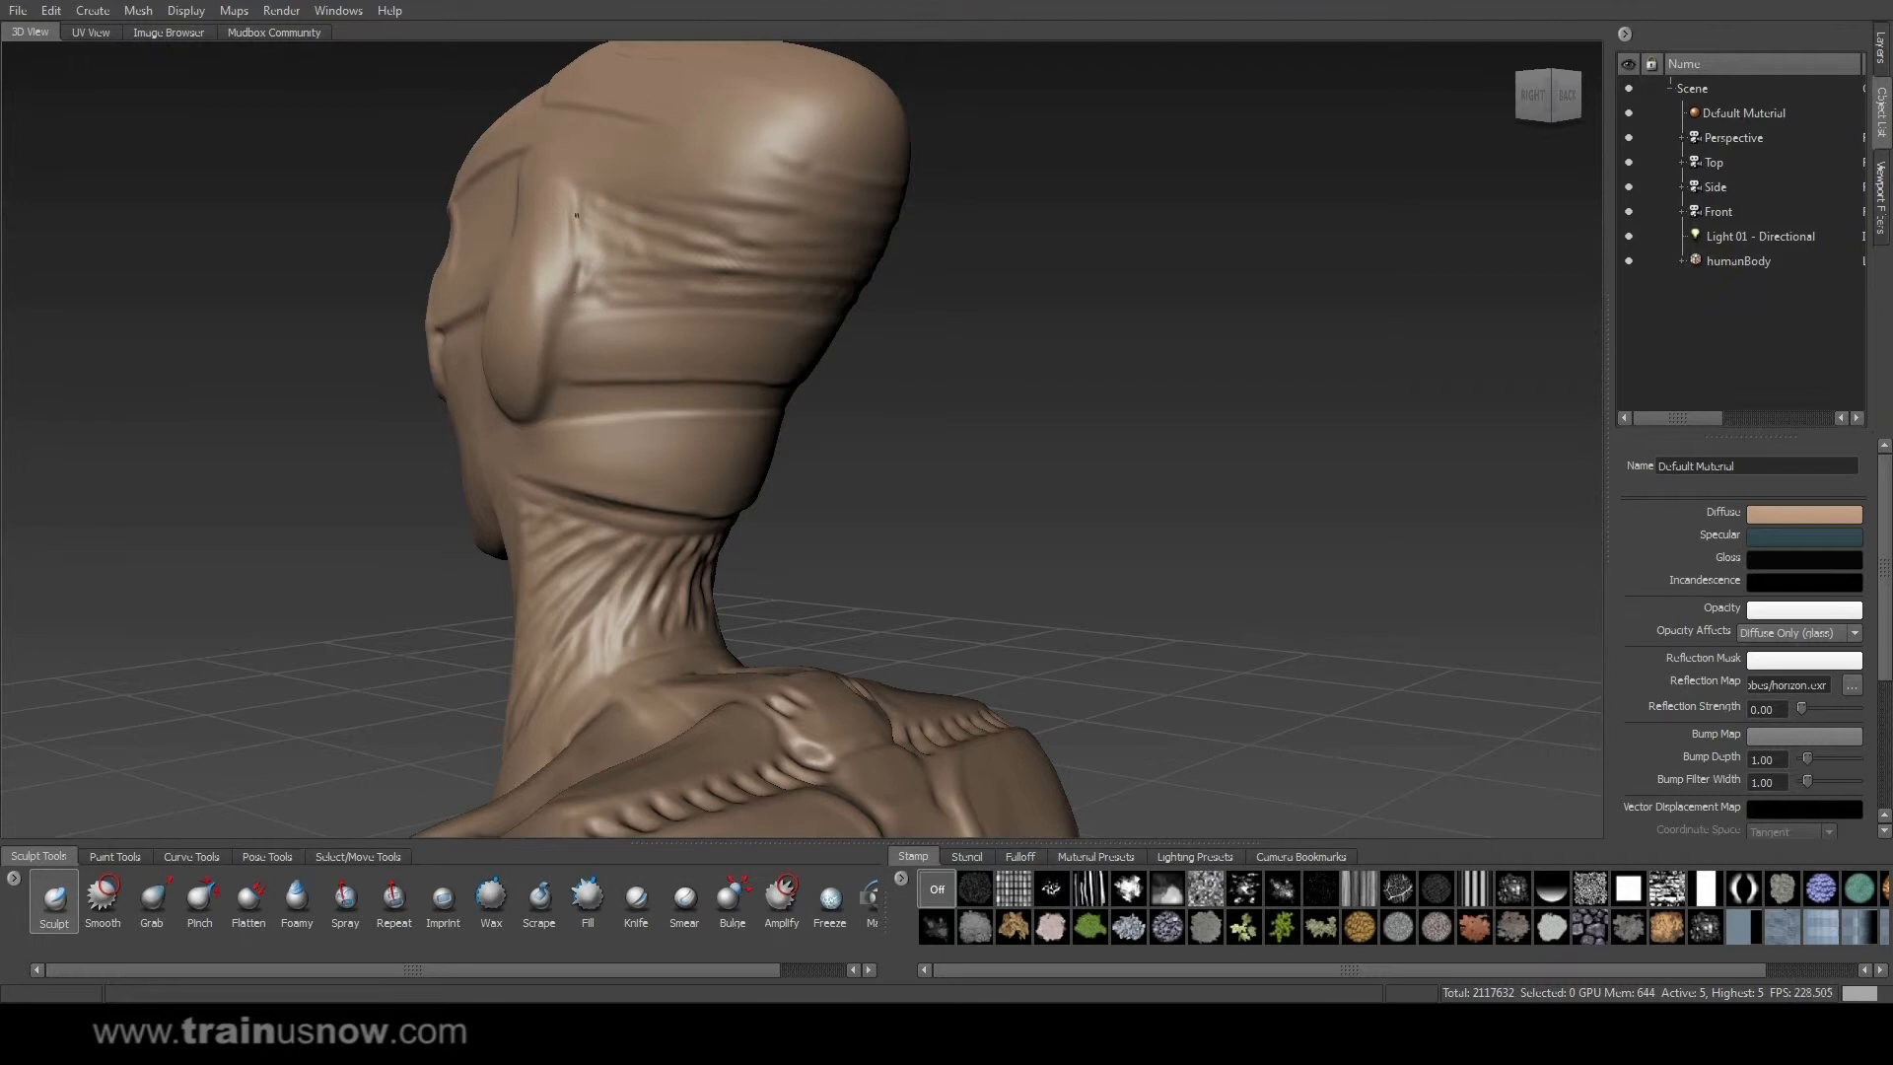
mouse_move(607, 187)
left_mouse_down()
mouse_move(743, 204)
mouse_move(868, 264)
left_mouse_up()
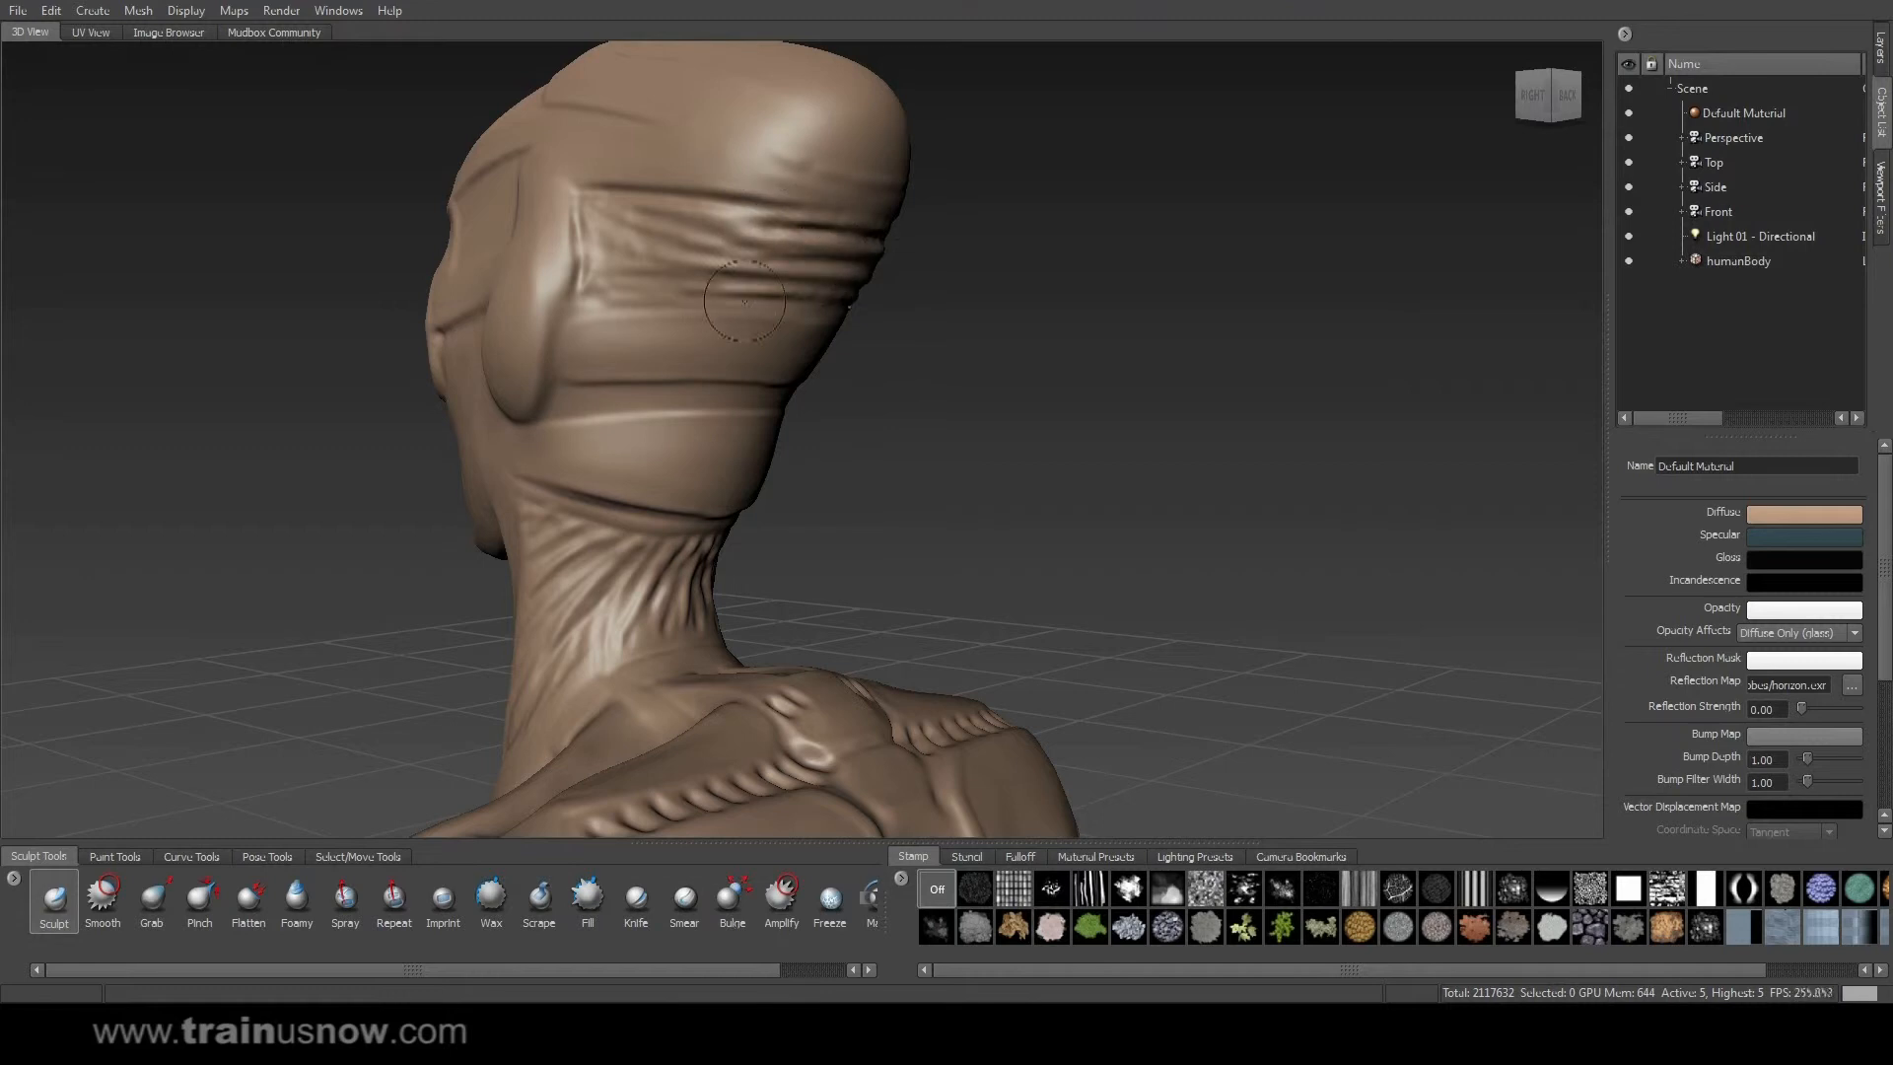
mouse_move(615, 292)
left_mouse_down()
mouse_move(583, 268)
mouse_move(597, 201)
mouse_move(739, 219)
left_mouse_up()
Refine the seams between the rear head bands, the wrinkles above them and the plates on the side of the head.
mouse_move(875, 453)
left_mouse_down("alt")
mouse_move(680, 414)
mouse_move(875, 452)
left_mouse_up("alt")
right_click_drag(875, 453, 962, 508, "alt")
left_click_drag(962, 509, 1081, 396, "alt")
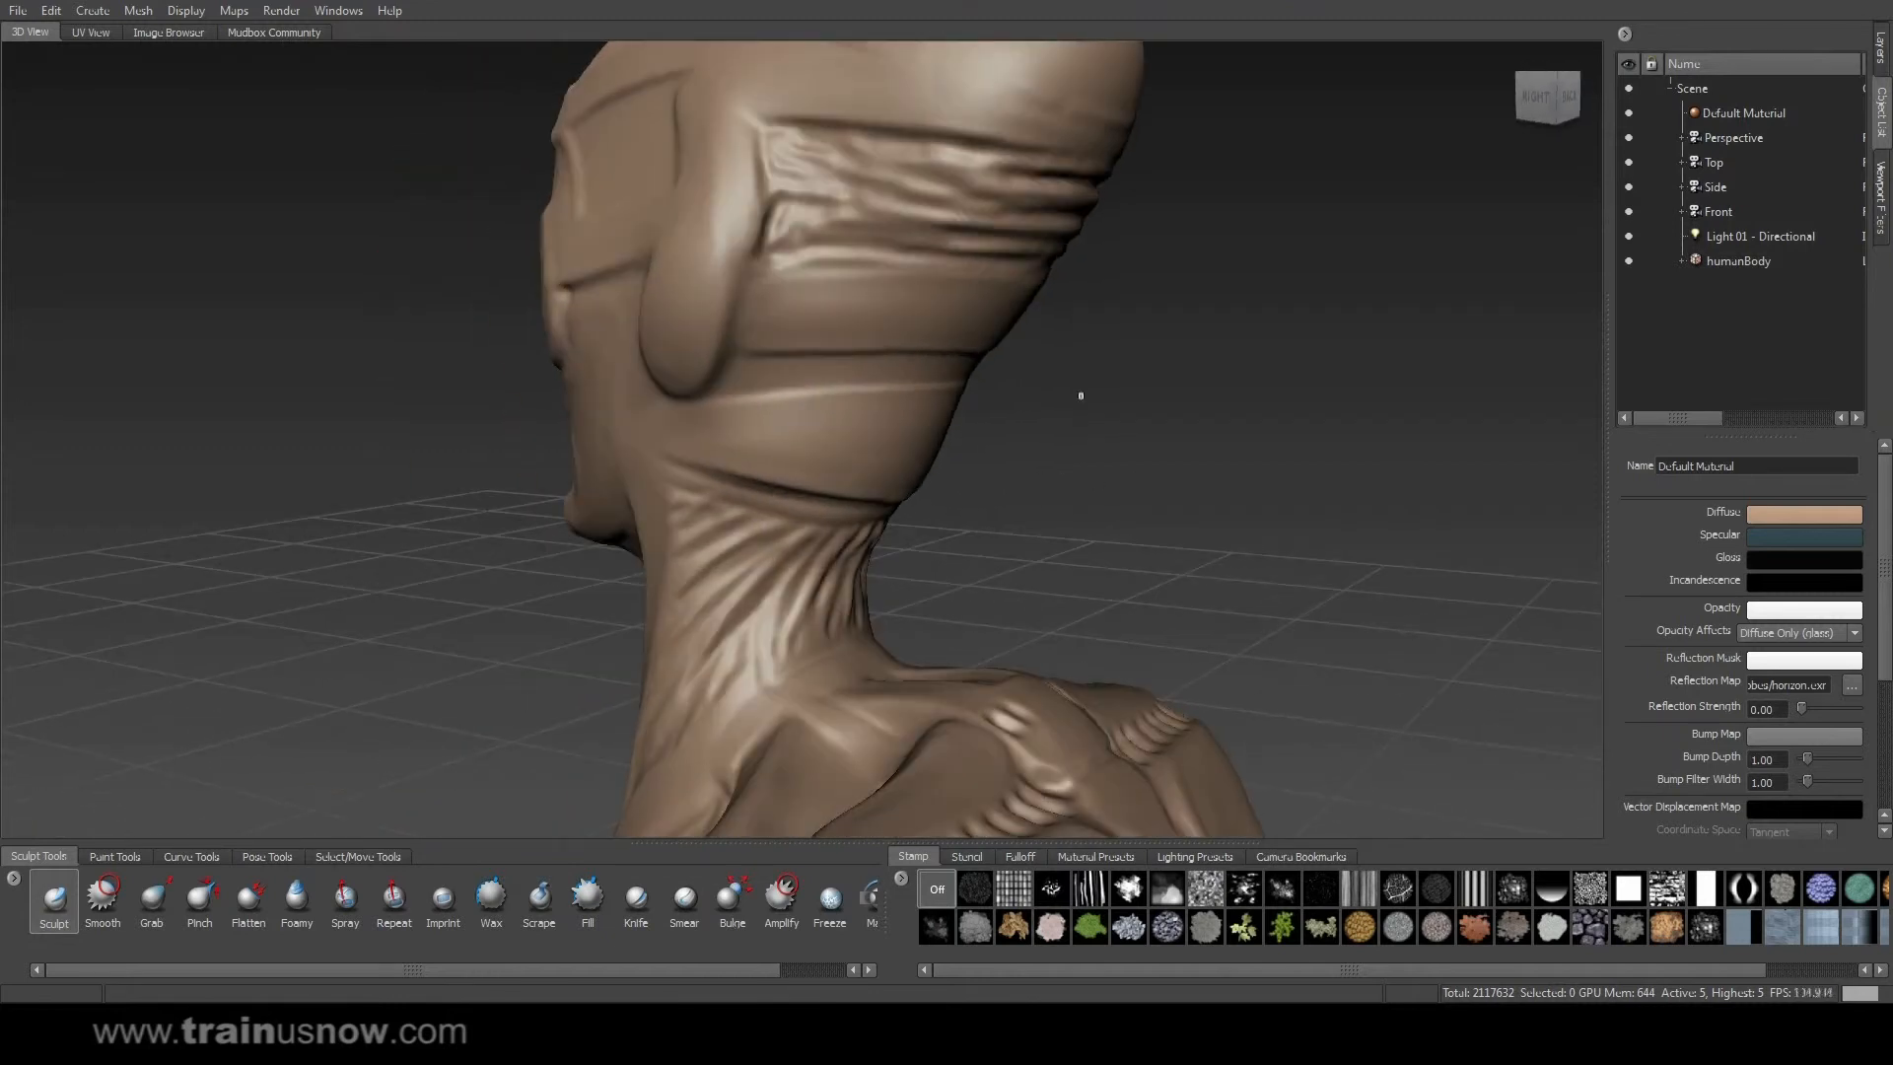
left_click_drag(762, 380, 907, 373)
left_click_drag(781, 374, 772, 472, "alt")
right_click_drag(969, 487, 926, 296, "alt")
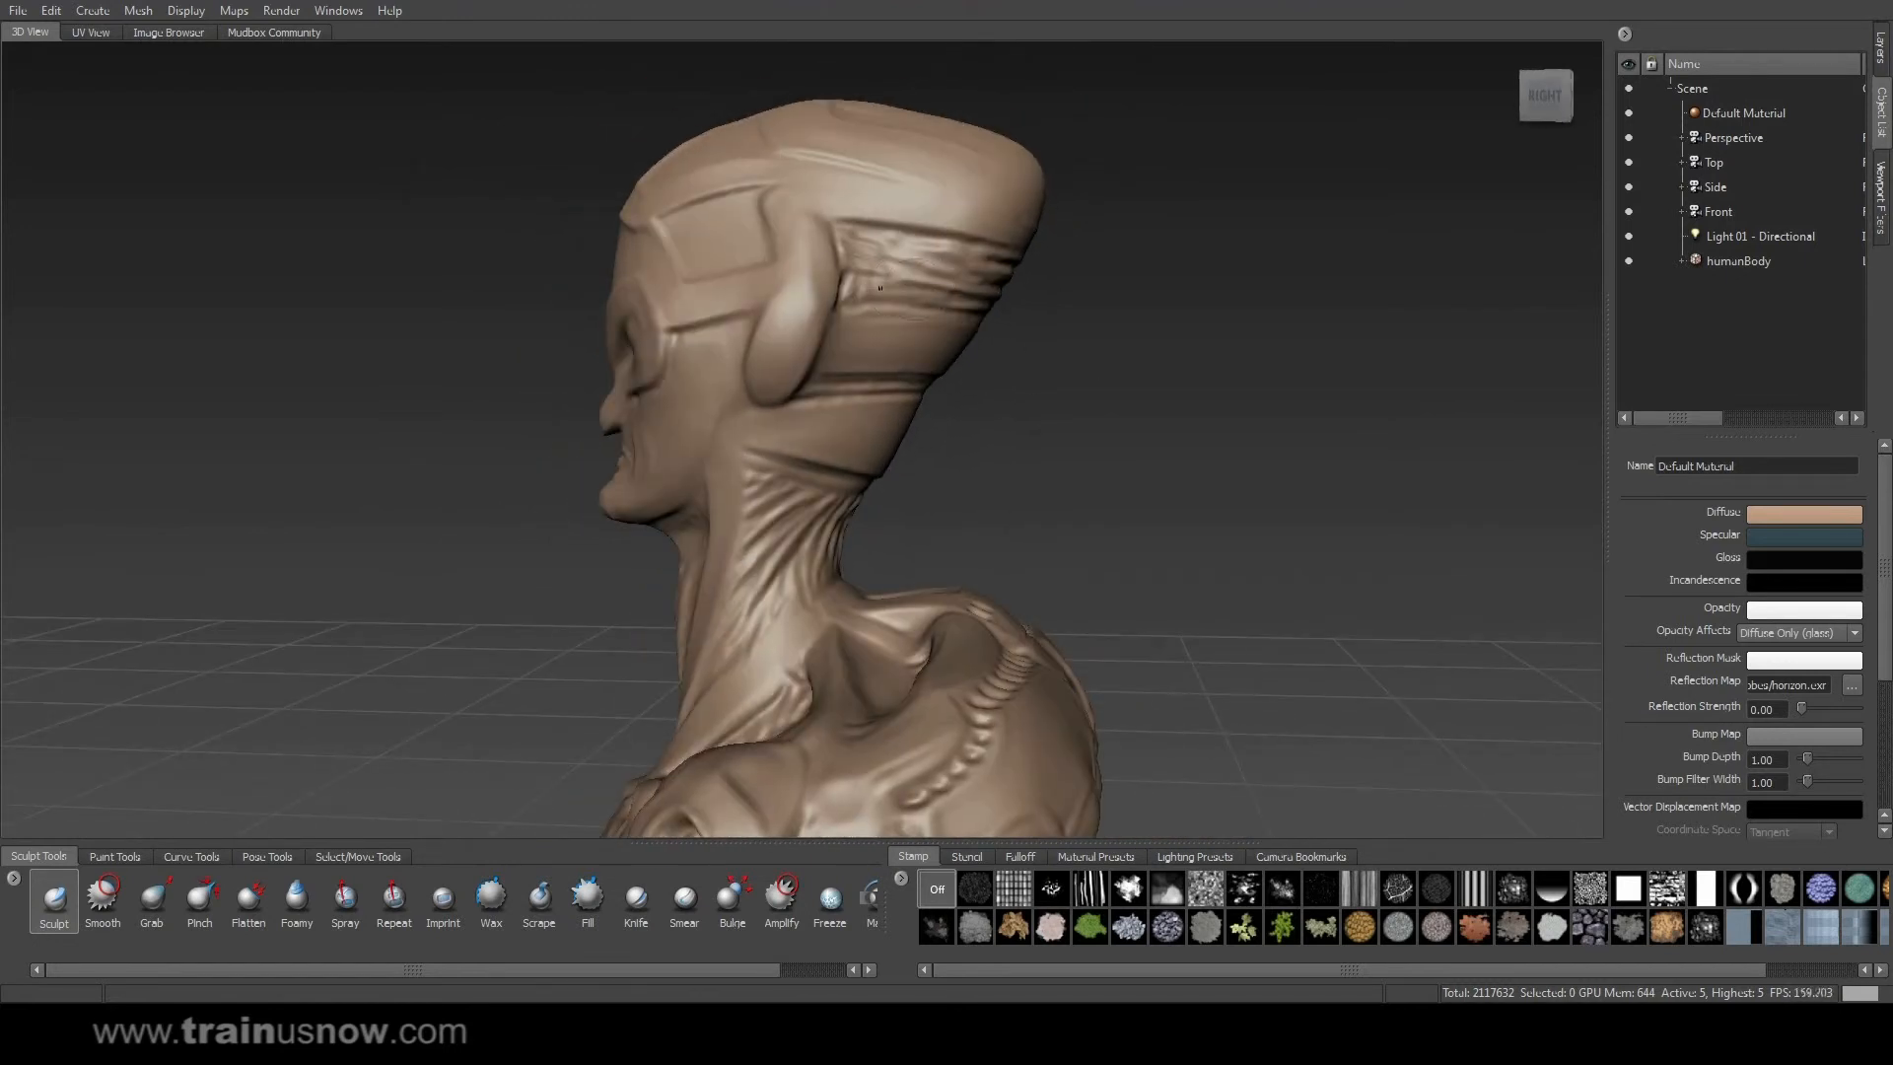
mouse_move(970, 288)
left_mouse_down()
mouse_move(882, 248)
mouse_move(927, 259)
mouse_move(900, 277)
left_mouse_up()
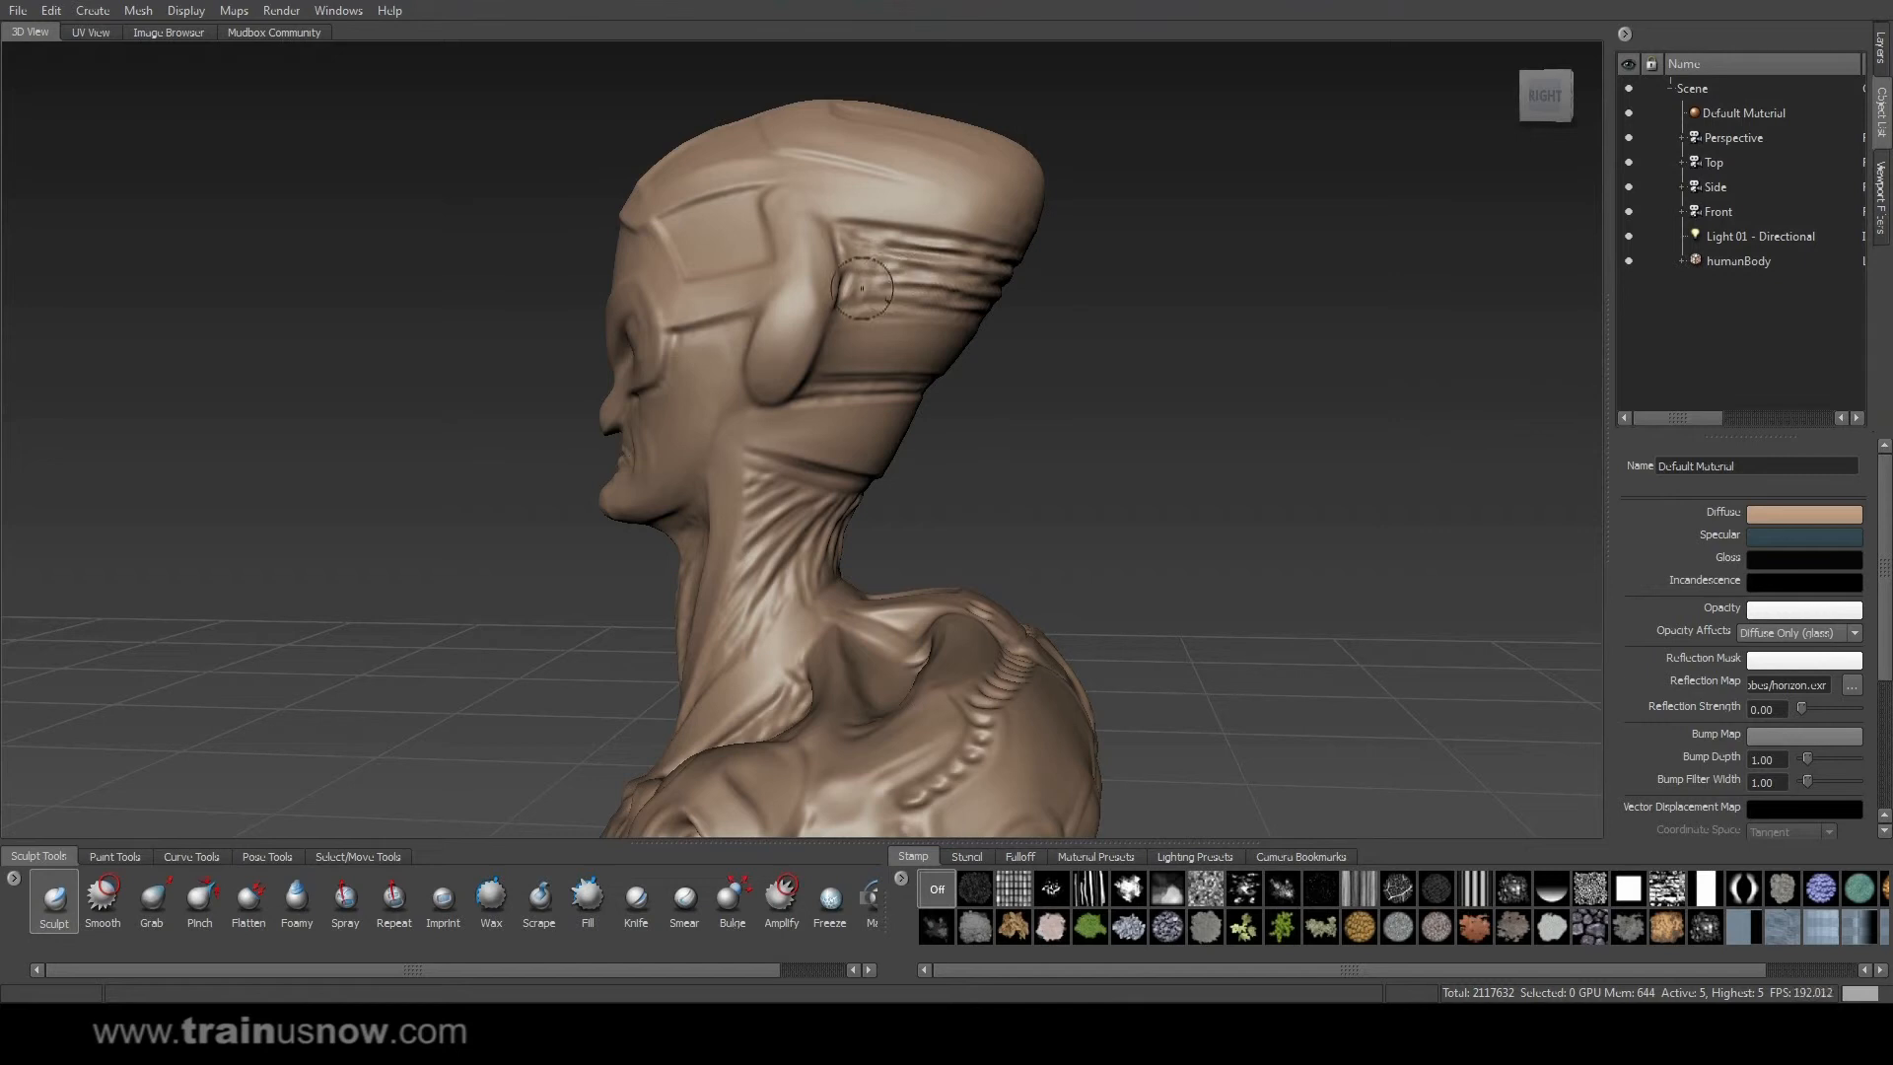
left_click_drag(903, 310, 922, 247, "alt")
mouse_move(755, 202)
left_mouse_down()
mouse_move(848, 204)
mouse_move(766, 204)
left_mouse_up()
mouse_move(729, 293)
left_mouse_down()
mouse_move(828, 285)
mouse_move(503, 296)
mouse_move(996, 394)
left_mouse_up()
Sculpt fabric folds in the groin beside the pelvic plate and define the upper inner edges of the thigh plates.
right_click_drag(996, 395, 937, 394, "alt")
left_click_drag(936, 394, 1216, 354, "alt")
middle_click_drag(1216, 354, 1183, 118, "alt")
left_click_drag(1104, 414, 1267, 348, "alt")
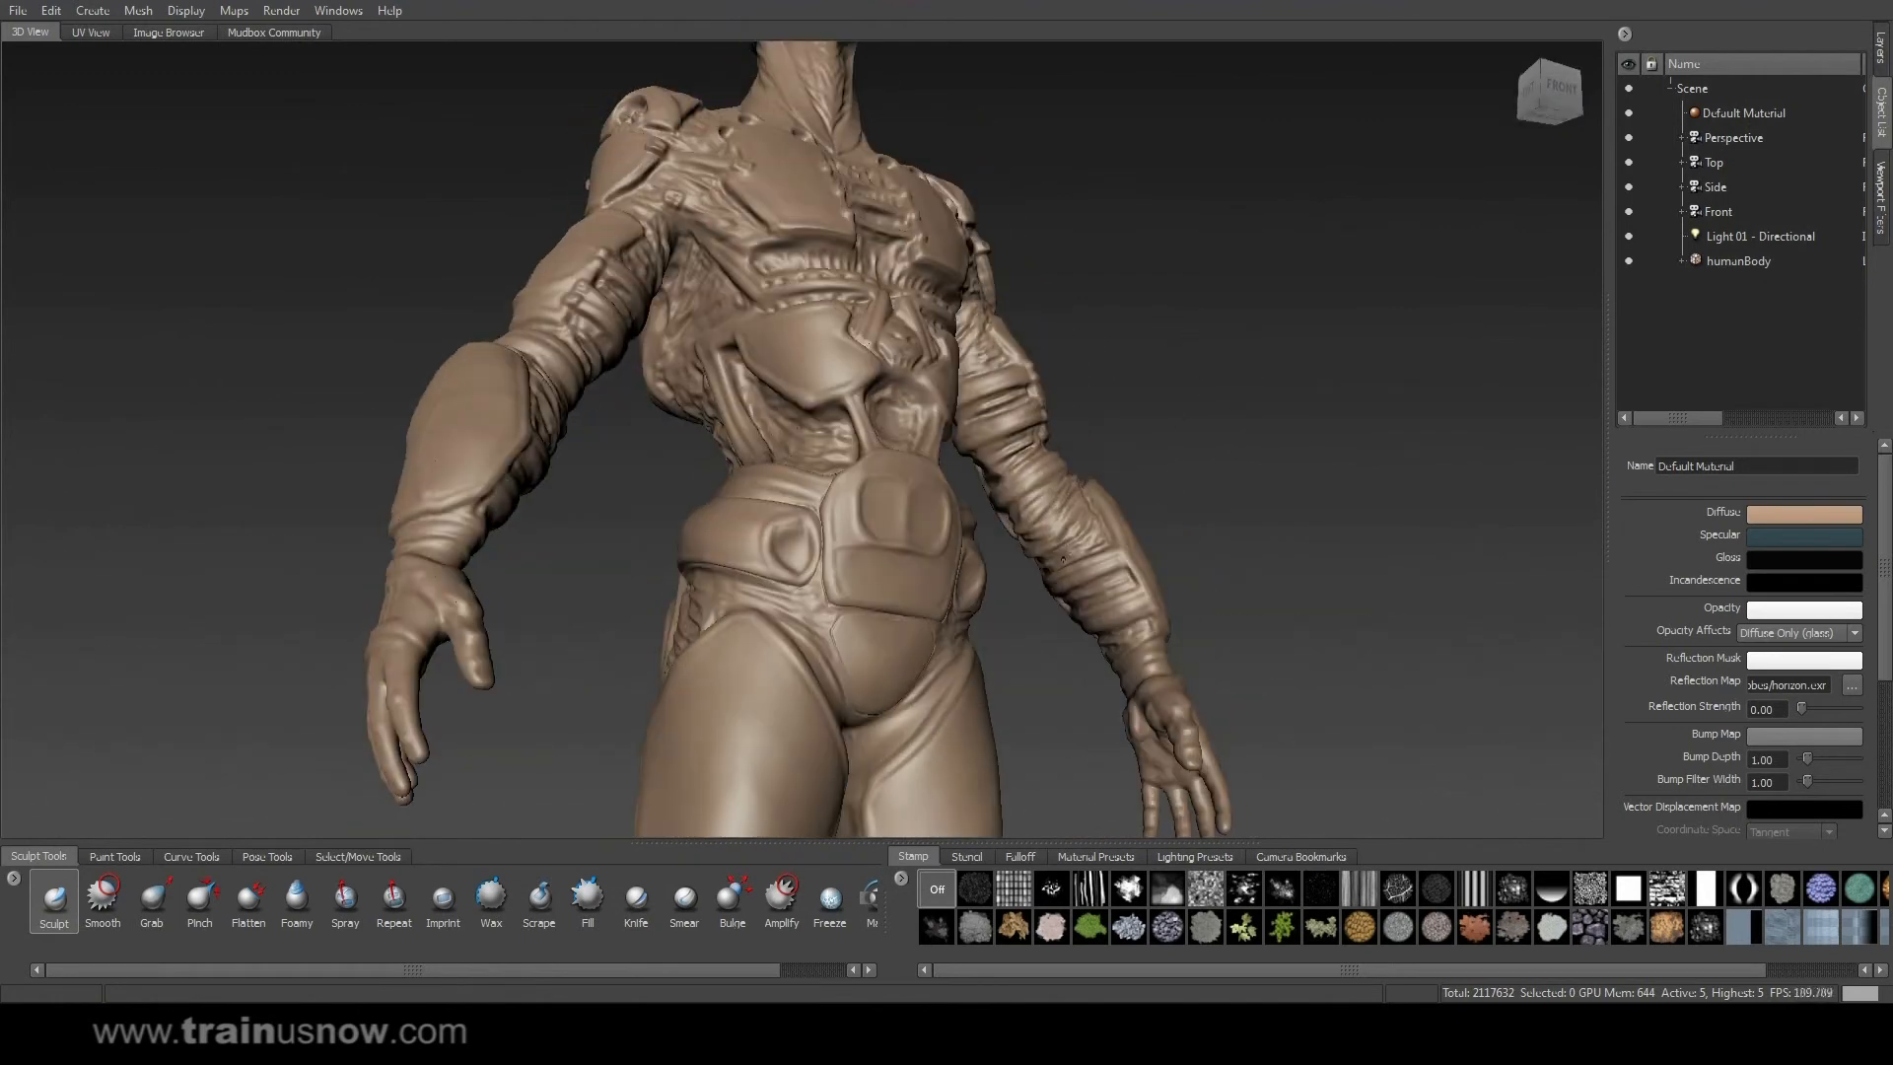
left_click_drag(1037, 497, 1112, 402, "alt")
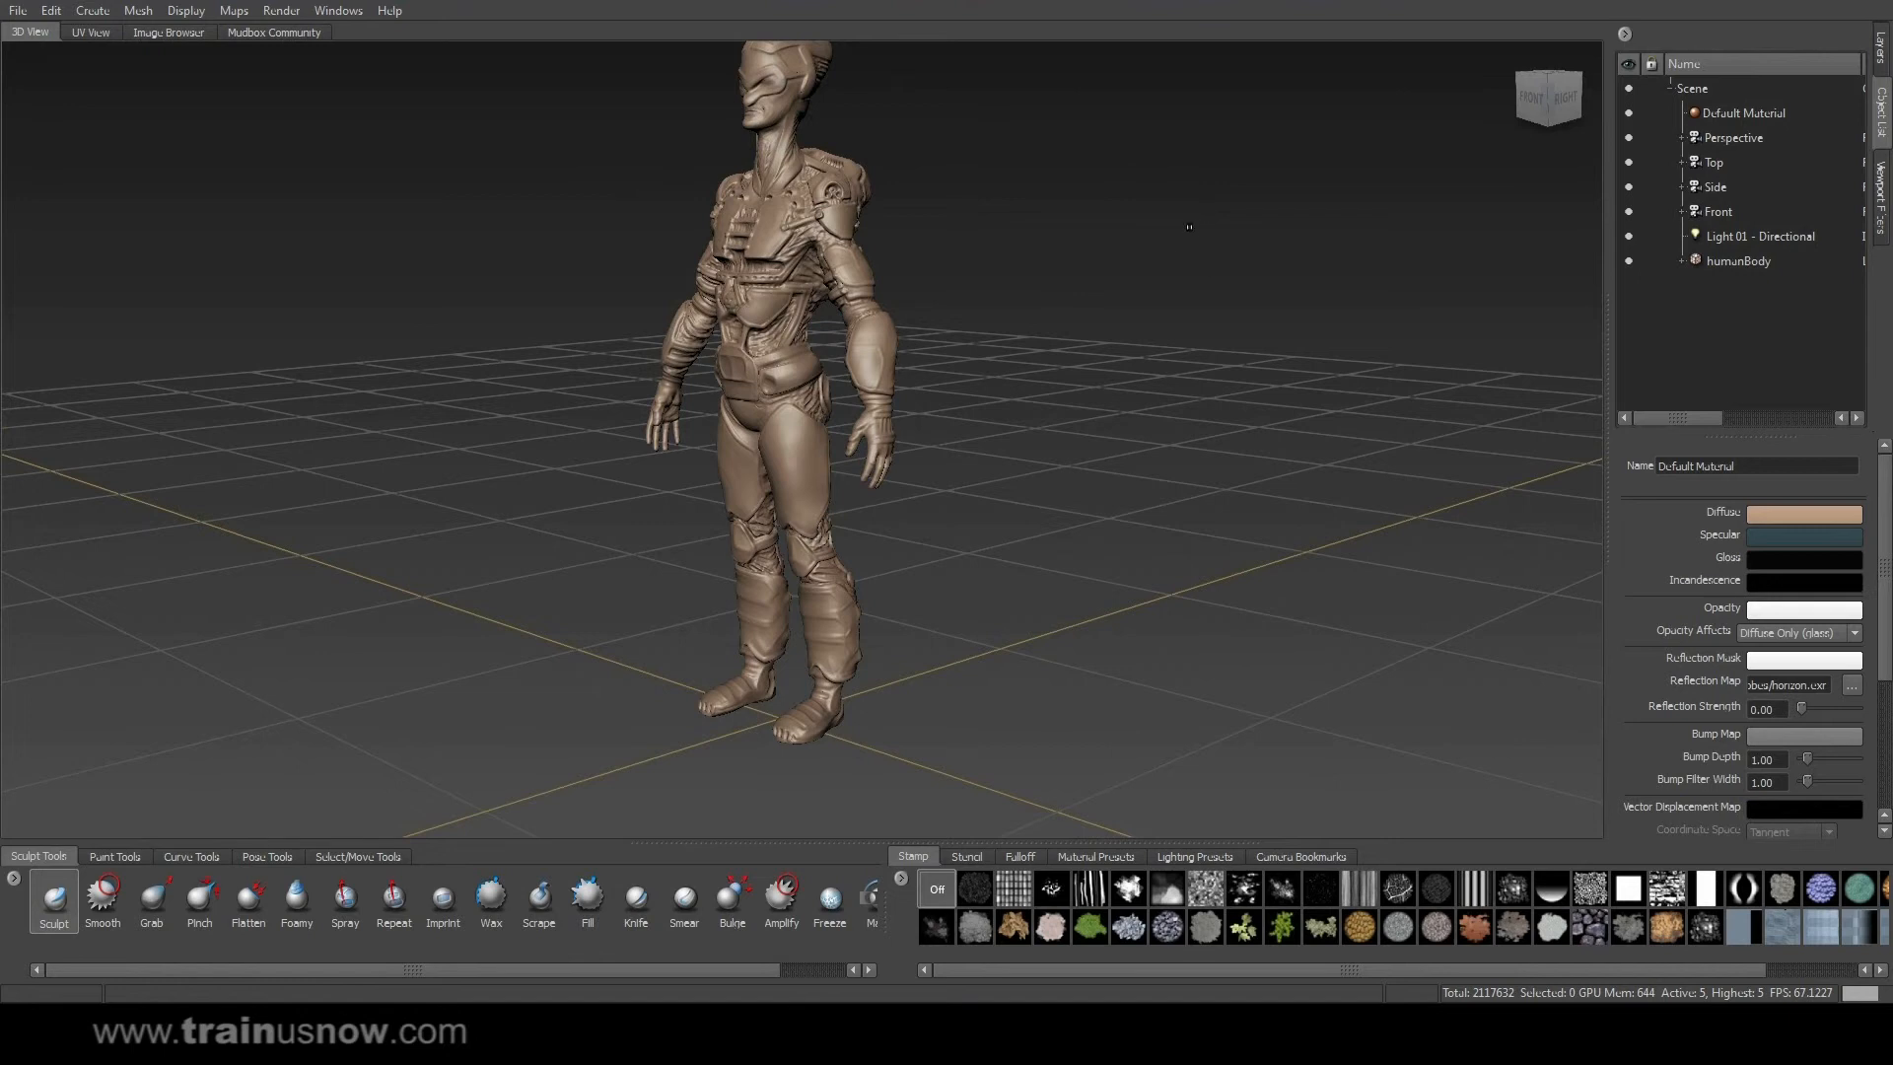
left_click_drag(964, 557, 1070, 543, "alt")
right_click_drag(1070, 542, 1213, 552, "alt")
middle_click_drag(874, 247, 874, 339, "alt")
left_click_drag(804, 410, 888, 338)
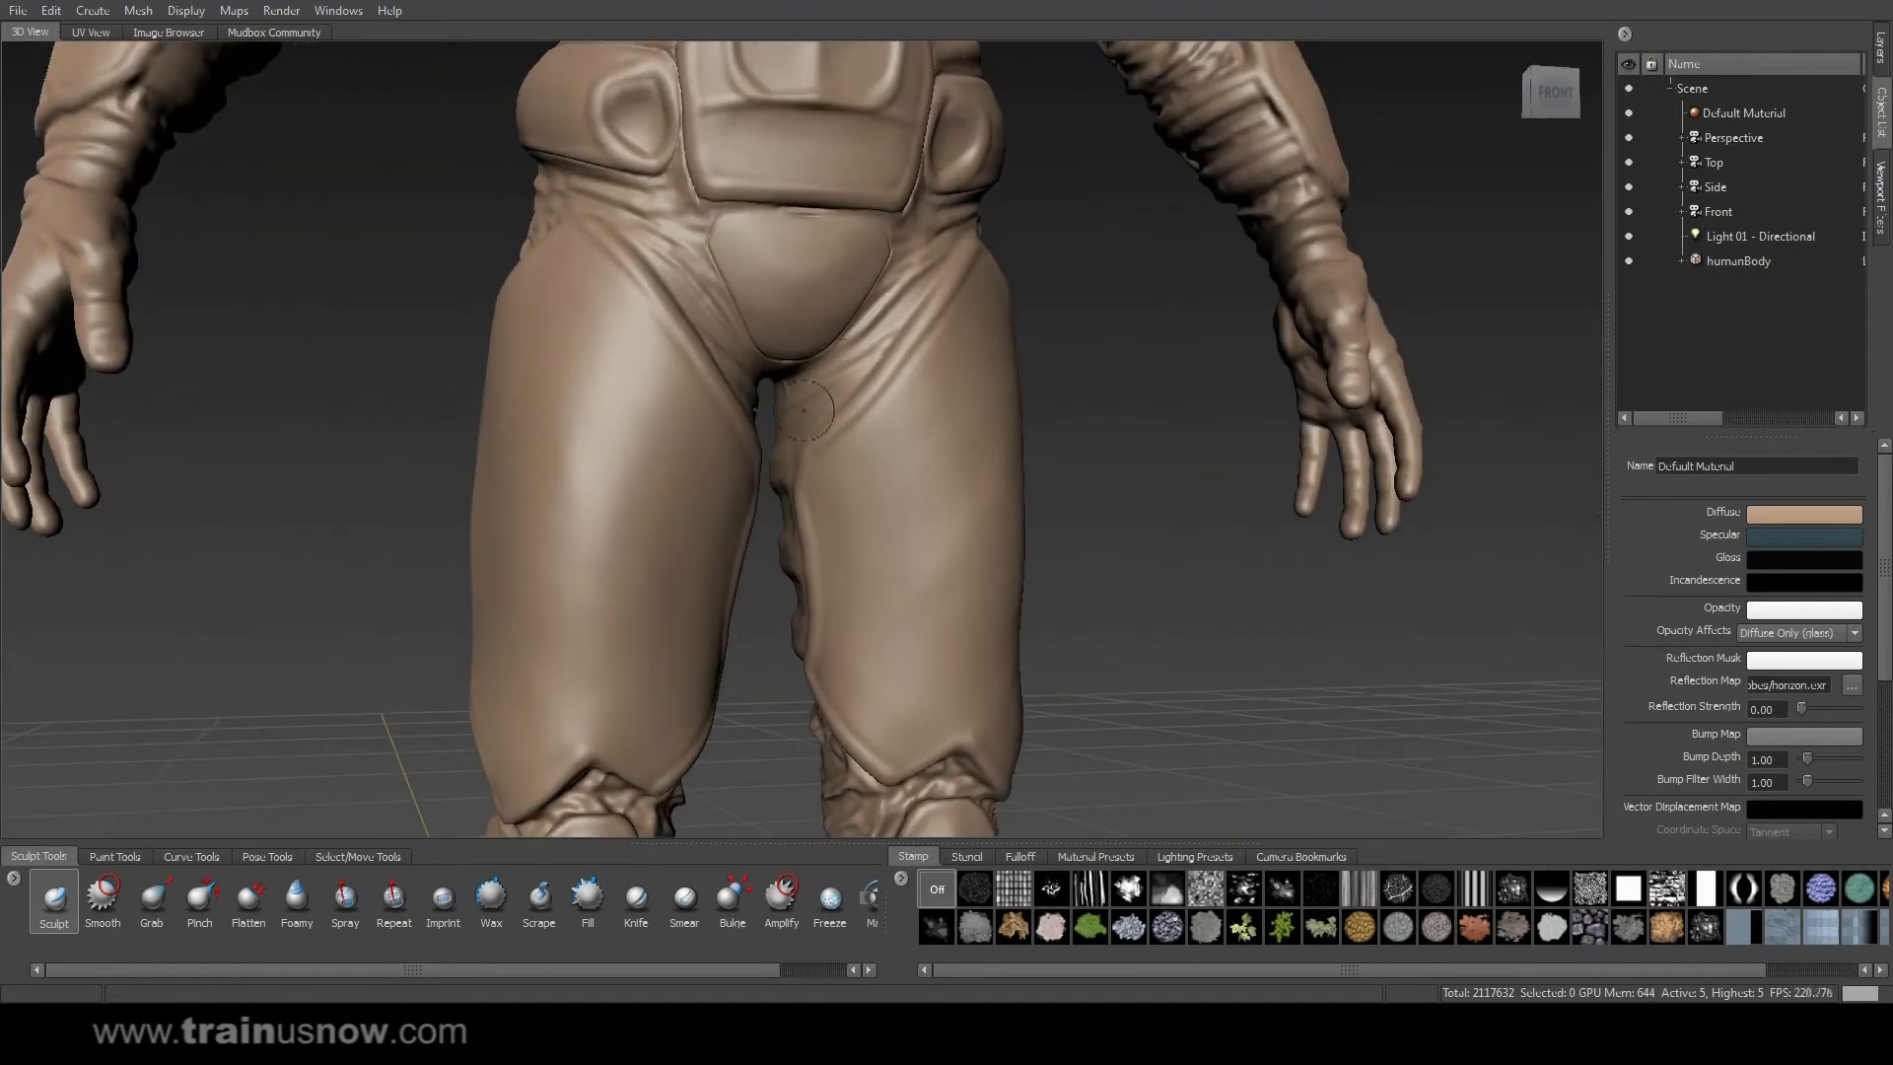
mouse_move(801, 400)
left_mouse_down()
mouse_move(917, 291)
mouse_move(873, 355)
left_mouse_up()
mouse_move(922, 286)
left_mouse_down()
mouse_move(875, 355)
mouse_move(922, 434)
mouse_move(816, 463)
left_mouse_up()
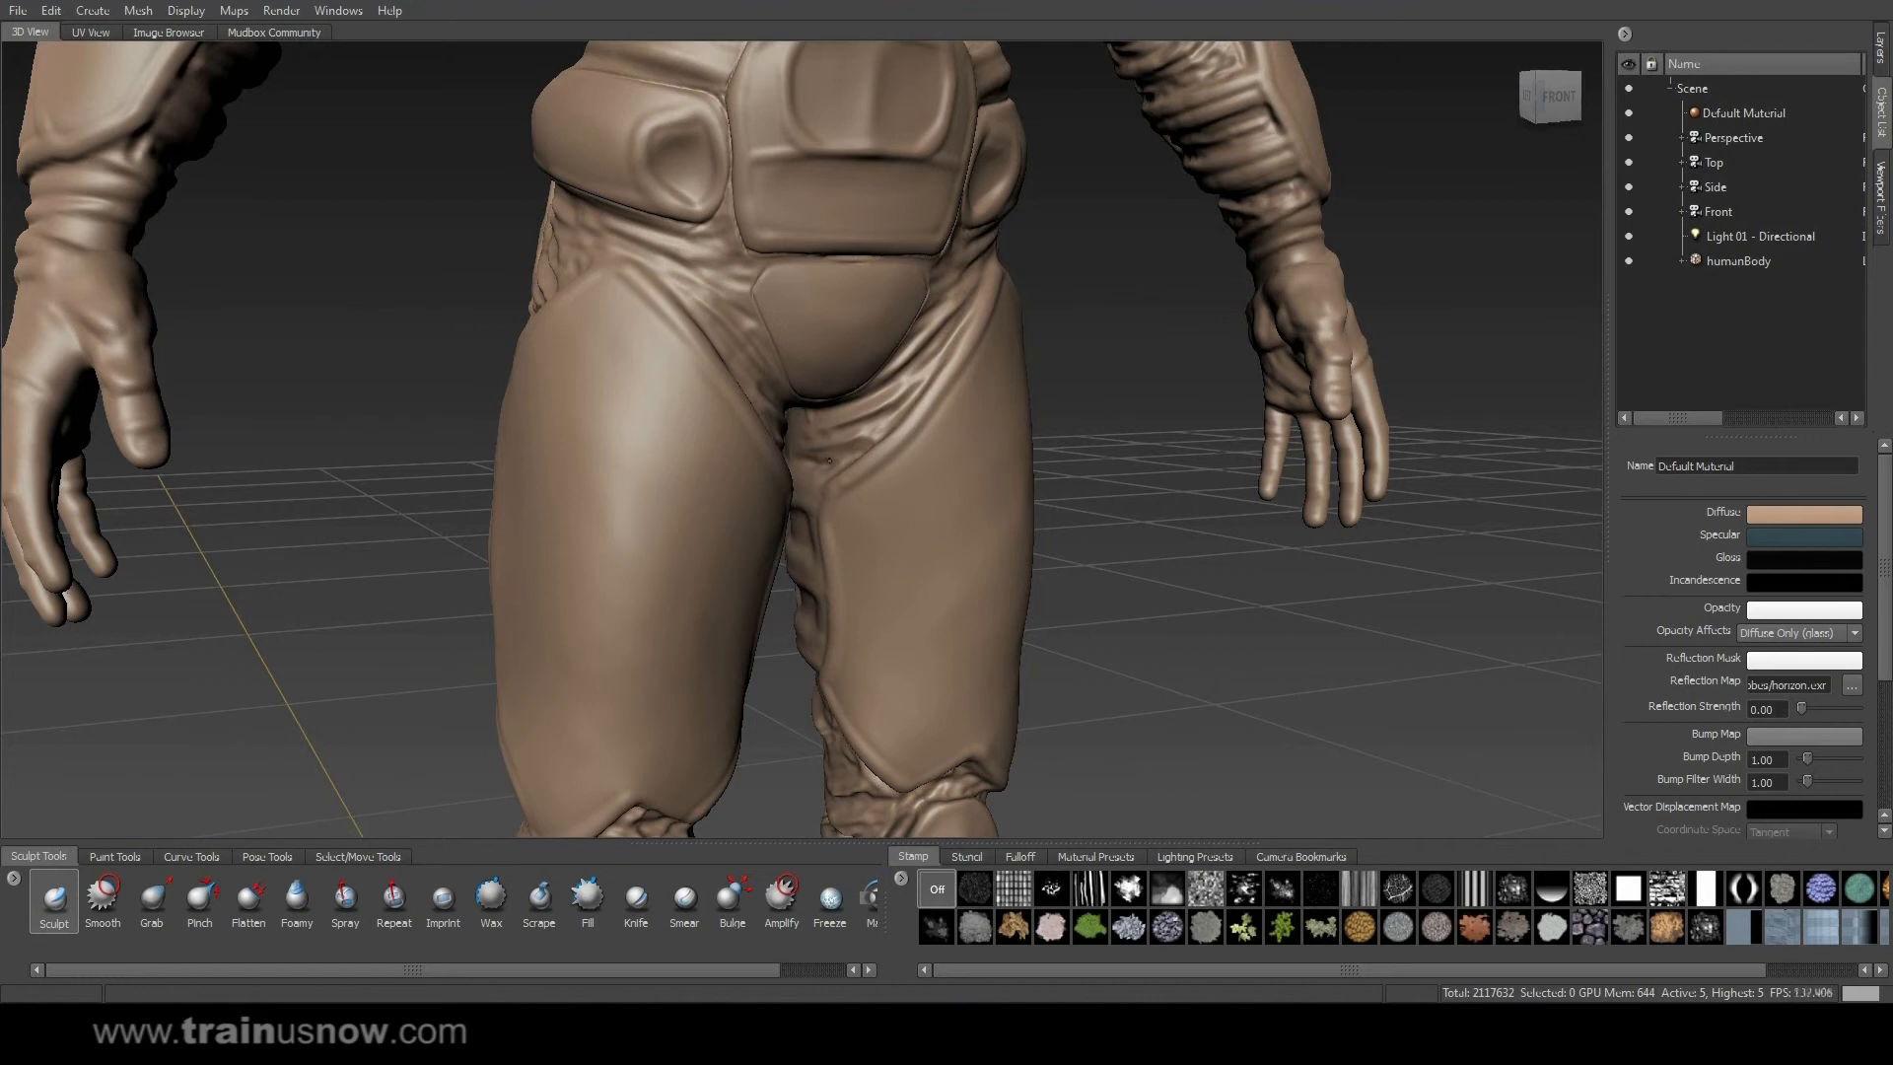
Examine the hips and thighs from behind and from the front, and view the figure at full length.
left_click_drag(443, 450, 873, 440, "alt")
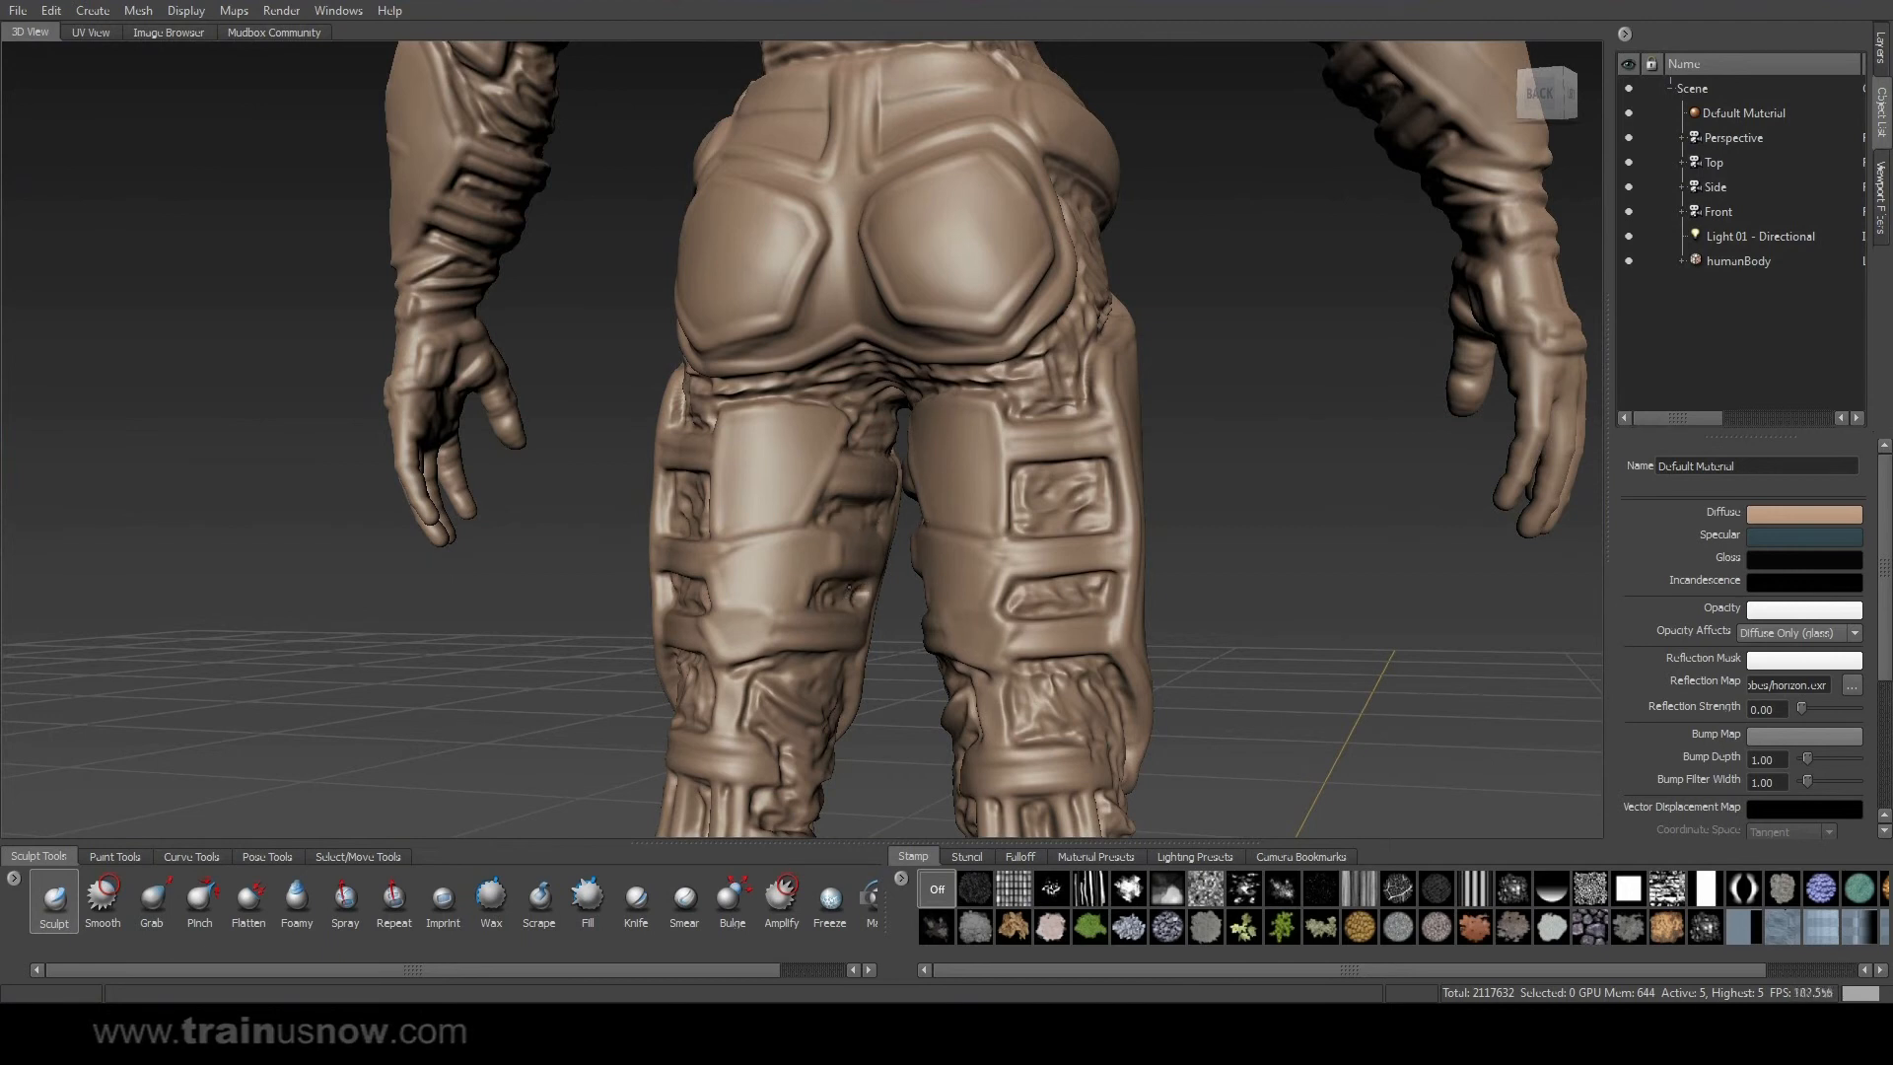
mouse_move(833, 663)
left_mouse_down("alt")
mouse_move(849, 482)
mouse_move(690, 434)
mouse_move(617, 356)
mouse_move(779, 380)
mouse_move(800, 360)
mouse_move(789, 341)
left_mouse_up("alt")
mouse_move(1134, 414)
left_mouse_down("alt")
mouse_move(810, 278)
mouse_move(859, 240)
mouse_move(801, 262)
mouse_move(839, 234)
mouse_move(771, 300)
left_mouse_up("alt")
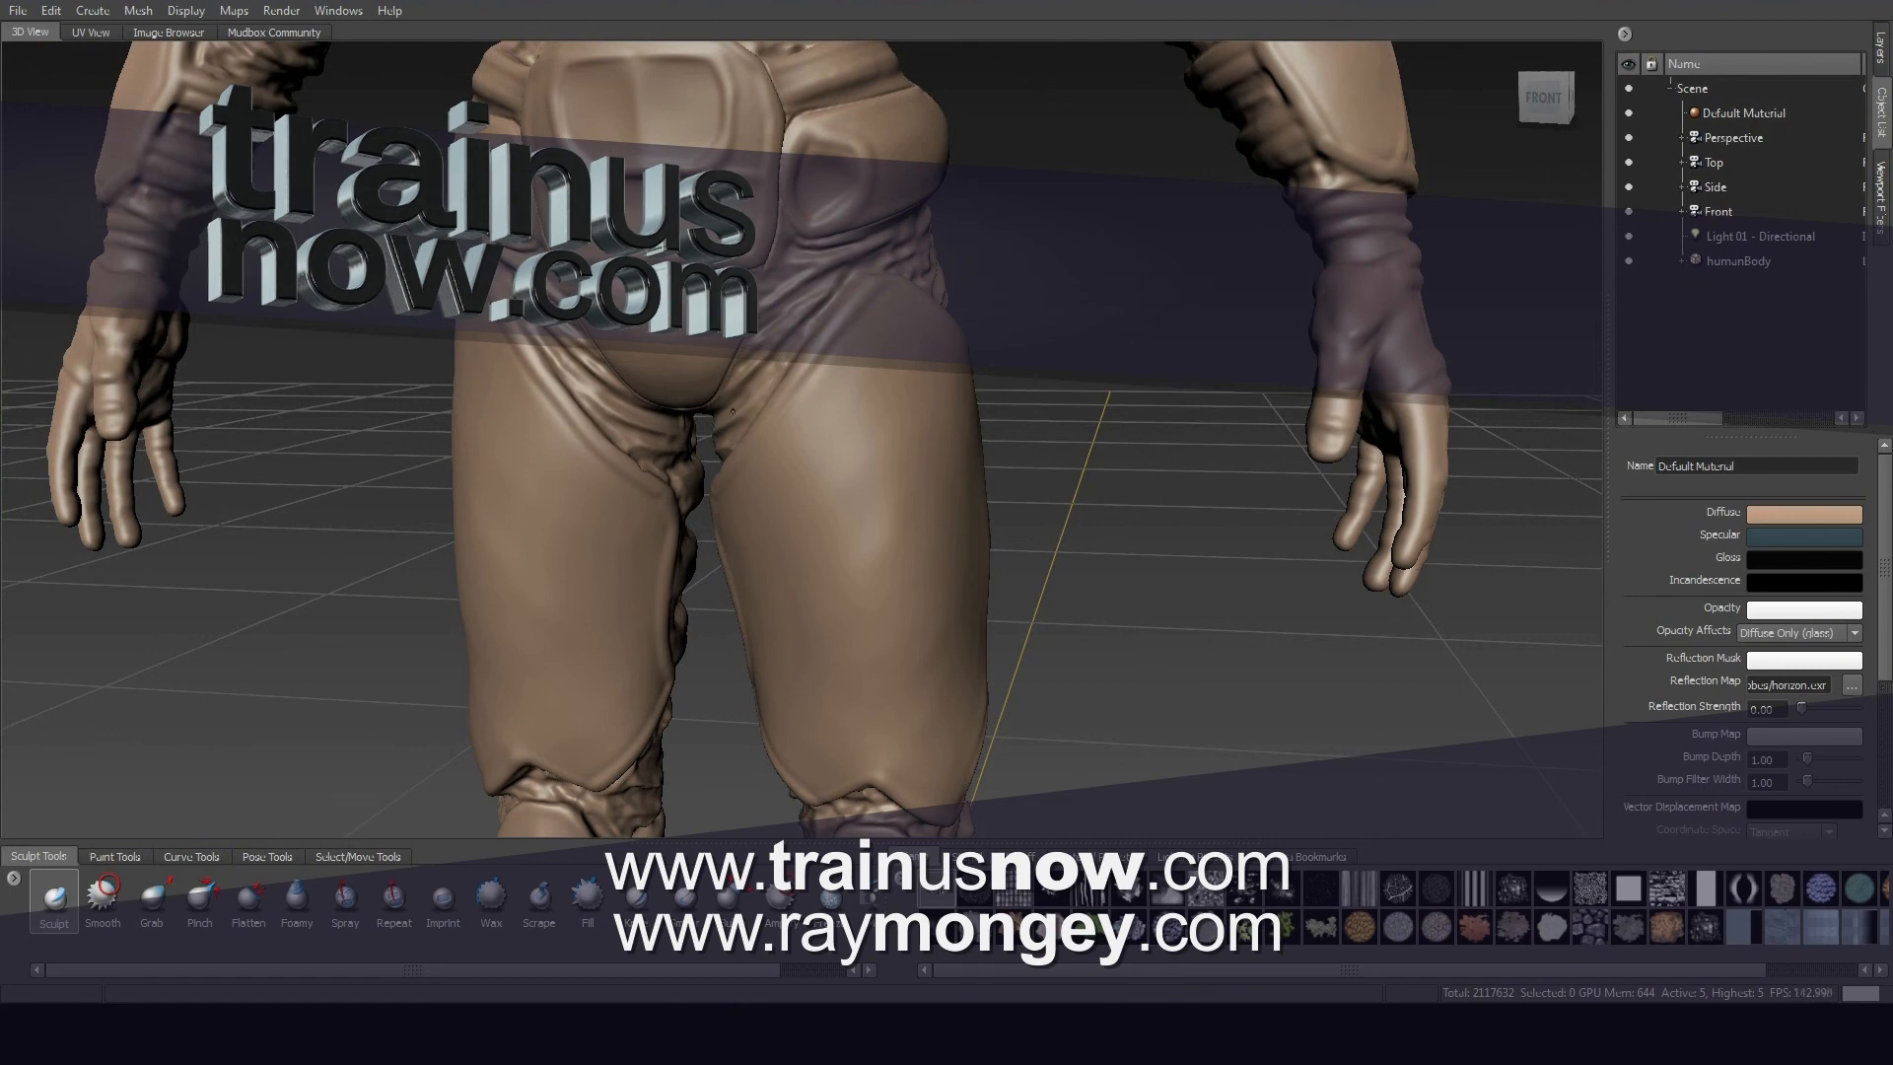
left_click_drag(1084, 345, 881, 334, "alt")
right_click_drag(880, 335, 680, 338, "alt")
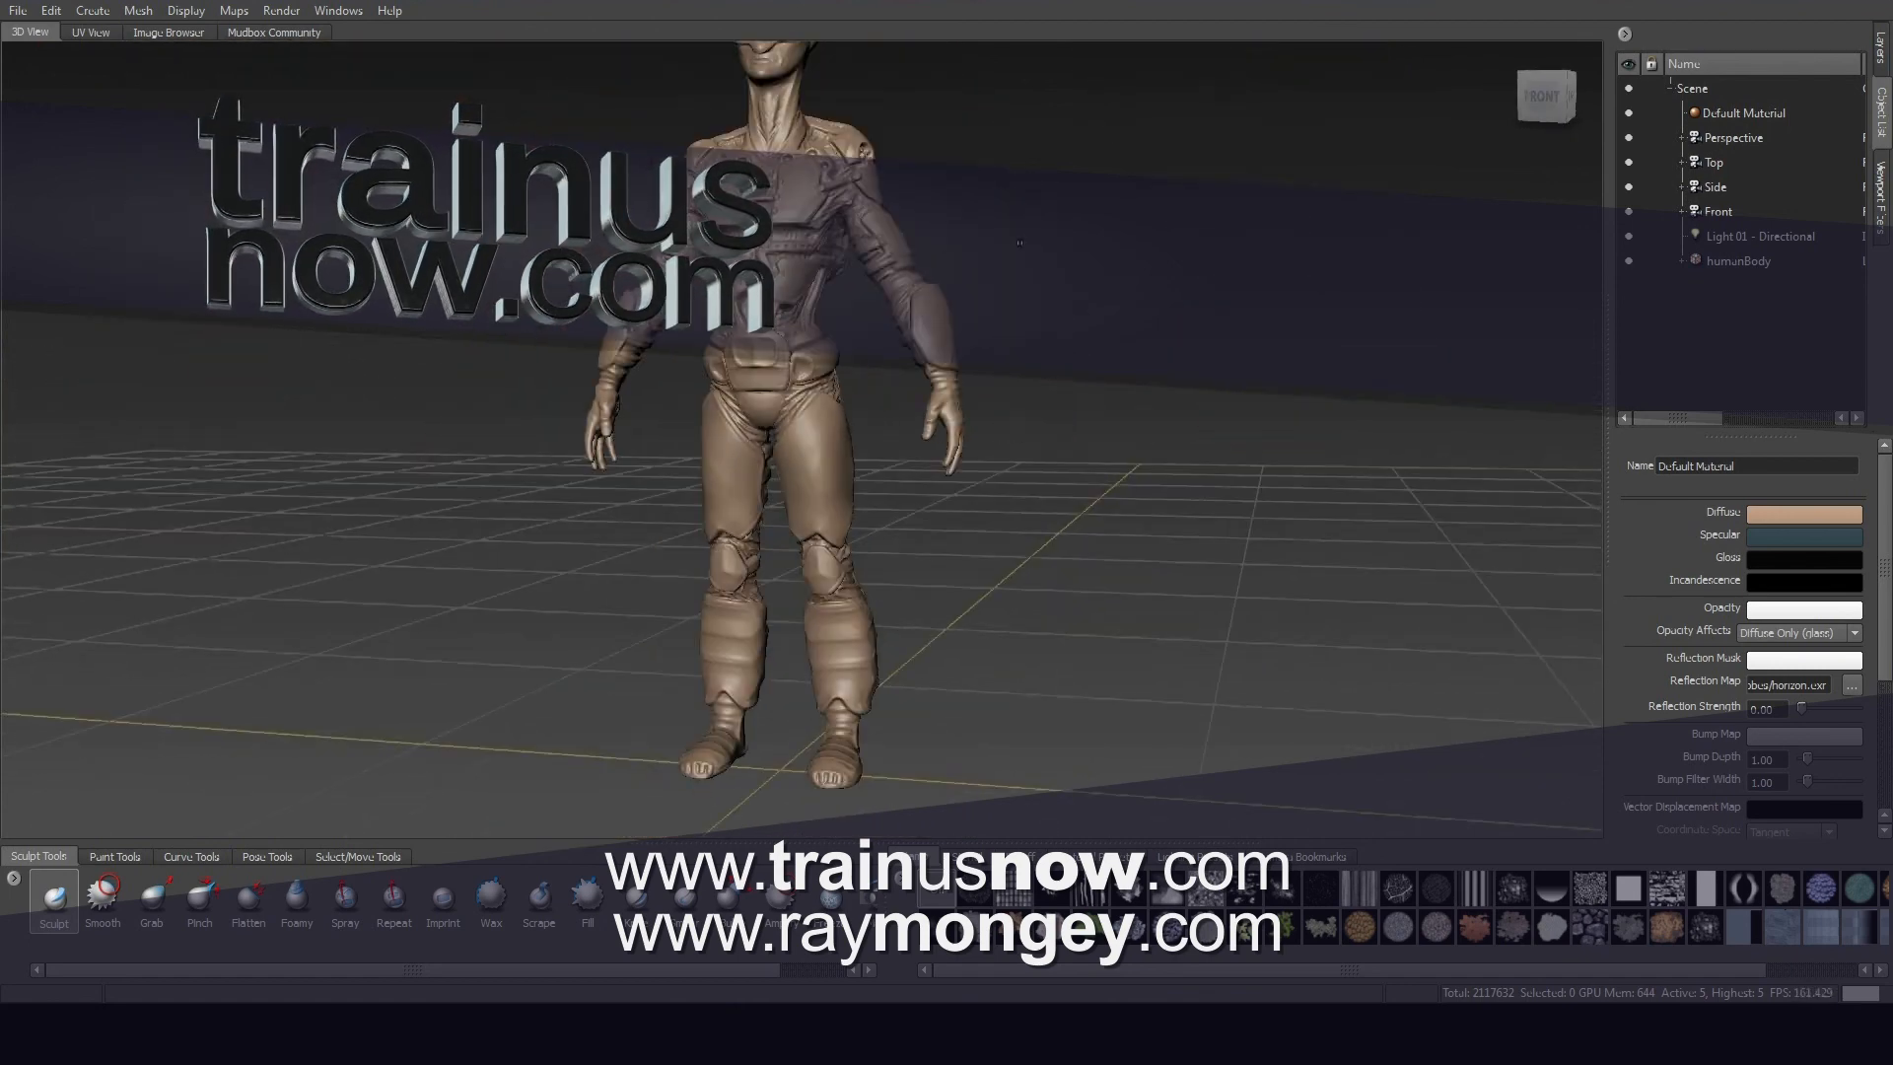